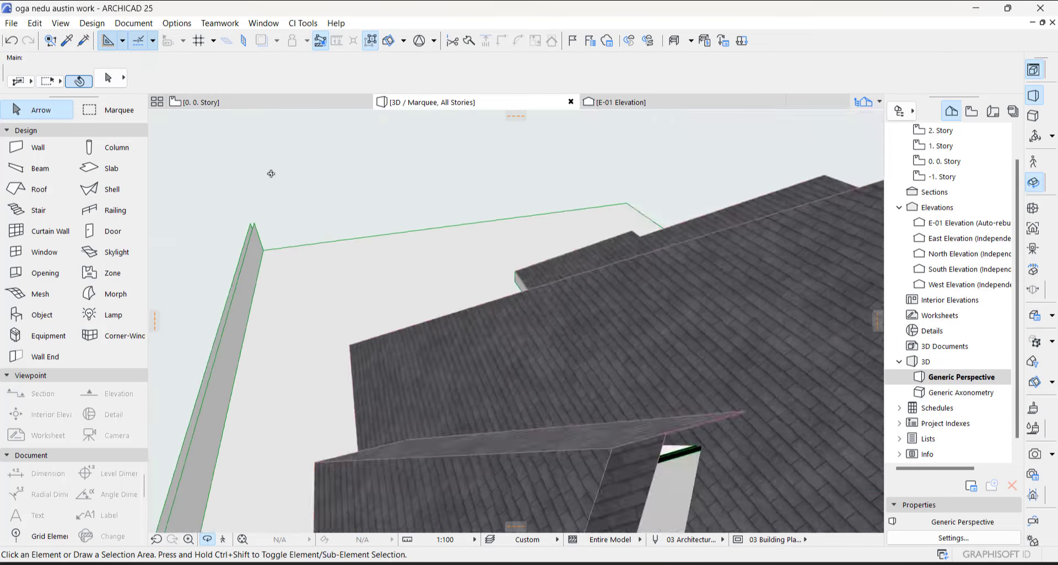
# - Select the small side roof plane in the 3D view and show it on the floor plan
pyautogui.click(529, 259)
pyautogui.click(551, 234)
pyautogui.press('Escape')
pyautogui.keyDown('shift'); pyautogui.moveTo(611, 228); pyautogui.dragTo(633, 248, button='middle'); pyautogui.keyUp('shift')
pyautogui.rightClick(633, 248)
pyautogui.click(691, 394)
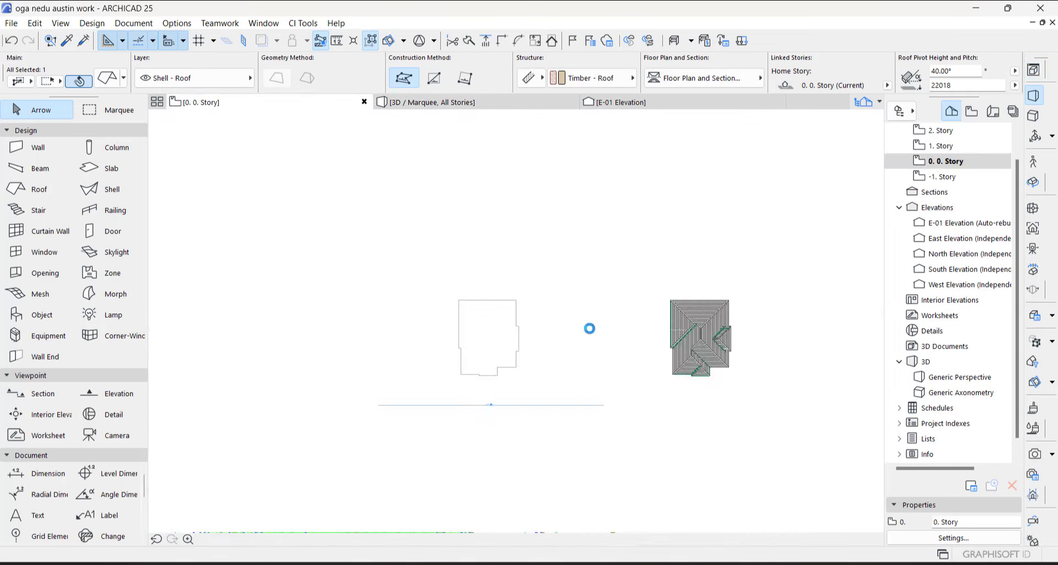
# - Edit the selected roof plane on the 2. Story plan and return to the 3D view
pyautogui.hotkey('ctrl', 'Up')
pyautogui.hotkey('ctrl', 'Up')
pyautogui.scroll(6, 502, 340)
pyautogui.scroll(2, 541, 363)
pyautogui.click(510, 284)
pyautogui.click(491, 302)
pyautogui.press('Escape')
pyautogui.press('F3')
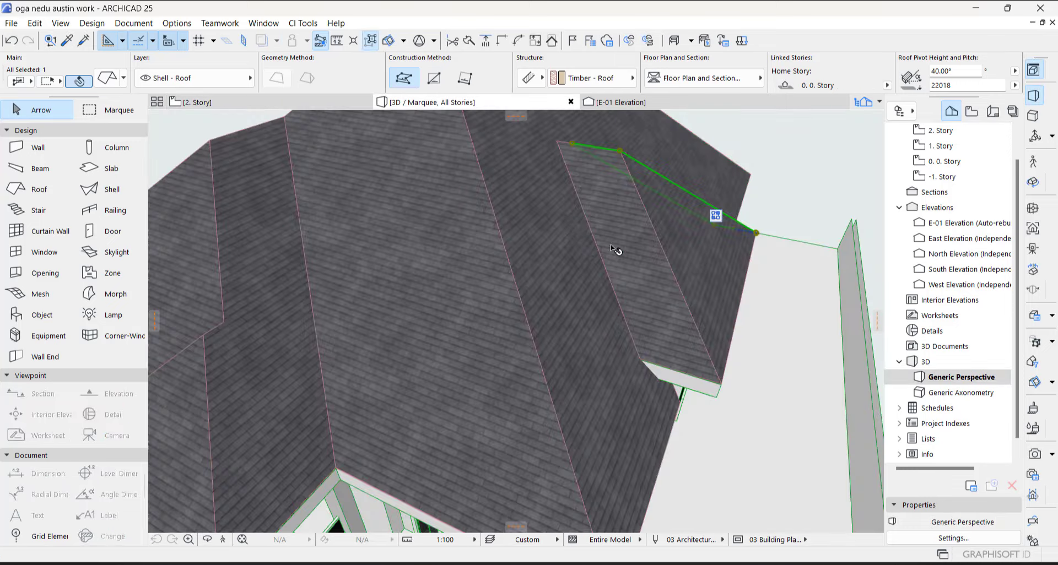
# - Adjust the small side roof's edge directly in the 3D view
pyautogui.keyDown('shift'); pyautogui.moveTo(610, 248); pyautogui.dragTo(518, 232, button='middle'); pyautogui.keyUp('shift')
pyautogui.scroll(3, 512, 325)
pyautogui.click(474, 352)
pyautogui.click(496, 330)
pyautogui.click(574, 305)
pyautogui.press('Escape')
# - Open the E-01 elevation from its floor plan marker with the current view settings
pyautogui.moveTo(474, 475)
pyautogui.keyDown('shift'); pyautogui.mouseDown(button='middle')
pyautogui.moveTo(484, 286)
pyautogui.moveTo(524, 352)
pyautogui.moveTo(507, 371)
pyautogui.moveTo(778, 303)
pyautogui.moveTo(583, 361)
pyautogui.mouseUp(button='middle'); pyautogui.keyUp('shift')
pyautogui.press('F2')
pyautogui.scroll(-8, 564, 349)
pyautogui.rightClick(567, 449)
pyautogui.click(661, 156)
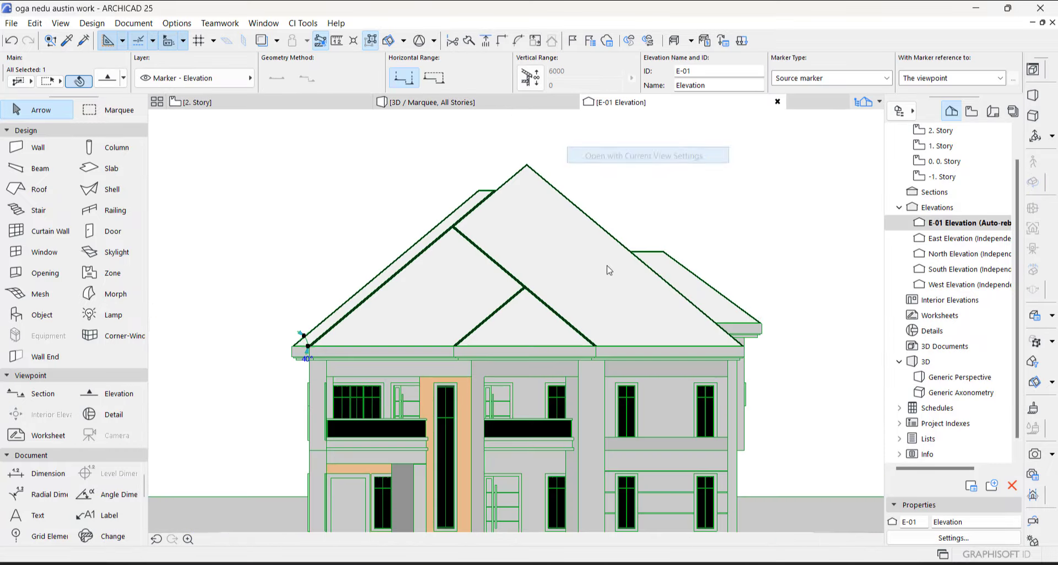
# - Move the small side roof plane sideways in the elevation, away from the imported model's roof
pyautogui.scroll(4, 754, 314)
pyautogui.moveTo(759, 311); pyautogui.dragTo(666, 363, button='middle')
pyautogui.scroll(-1, 666, 364)
pyautogui.click(588, 358)
pyautogui.hotkey('ctrl', 'd')
pyautogui.click(585, 370)
pyautogui.click(702, 372)
pyautogui.scroll(6, 495, 248)
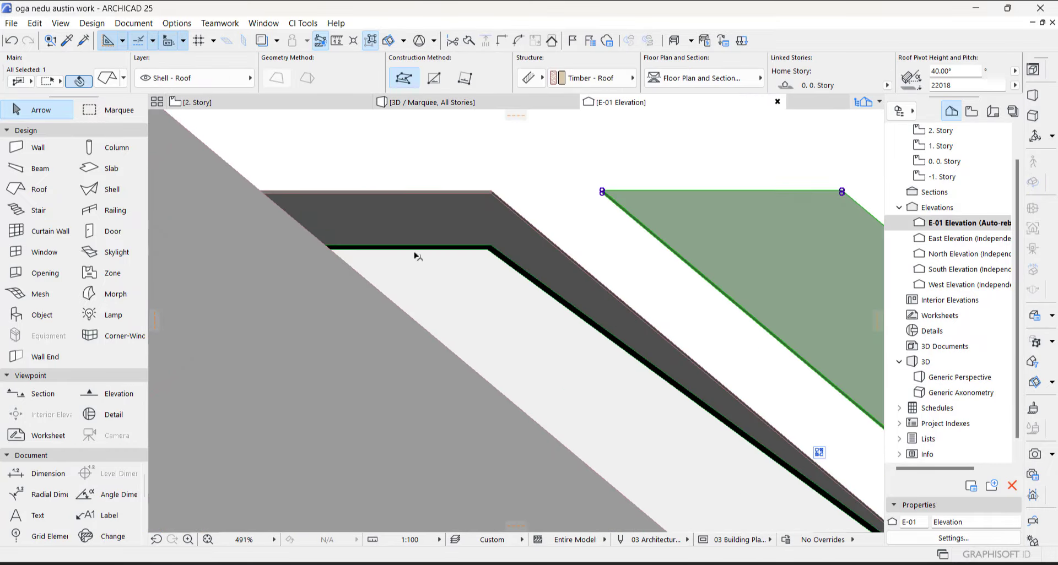
# - Move the large main roof plane sideways in the elevation to expose the imported model's roof underneath
pyautogui.scroll(-6, 584, 254)
pyautogui.click(576, 303)
pyautogui.hotkey('ctrl', 'd')
pyautogui.click(508, 300)
pyautogui.click(701, 302)
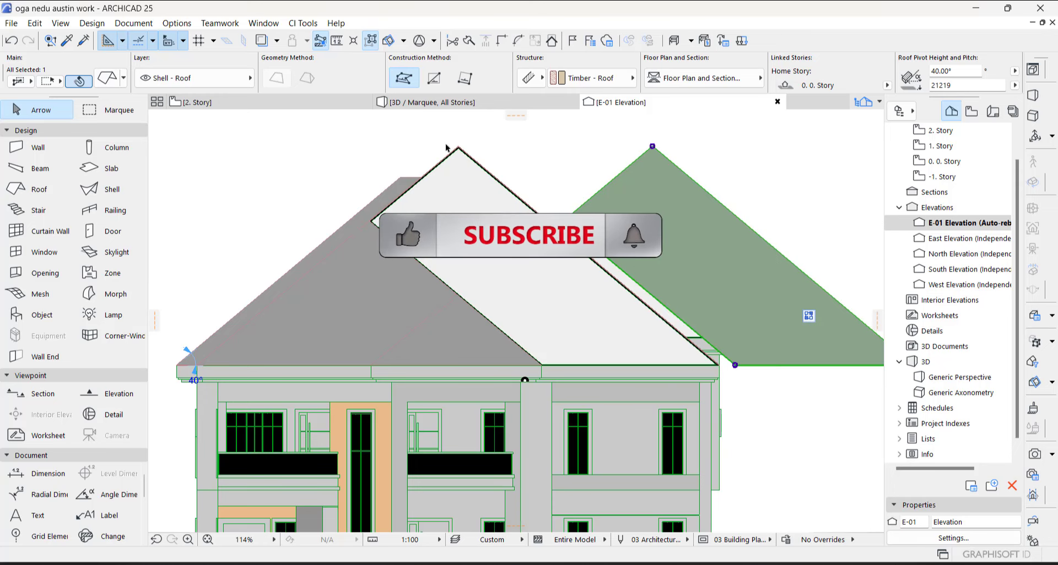
pyautogui.press('Escape')
pyautogui.click(30, 376)
pyautogui.click(106, 492)
pyautogui.click(458, 147)
pyautogui.press('Escape')
pyautogui.press('Escape')
pyautogui.scroll(-1, 402, 242)
pyautogui.hotkey('ctrl', 'z')
pyautogui.scroll(4, 709, 271)
pyautogui.press('Escape')
pyautogui.scroll(-5, 579, 348)
# - Add an angle dimension between the imported roof's slope and its horizontal eave line at the eave corner
pyautogui.click(105, 429)
pyautogui.scroll(5, 561, 375)
pyautogui.scroll(10, 600, 332)
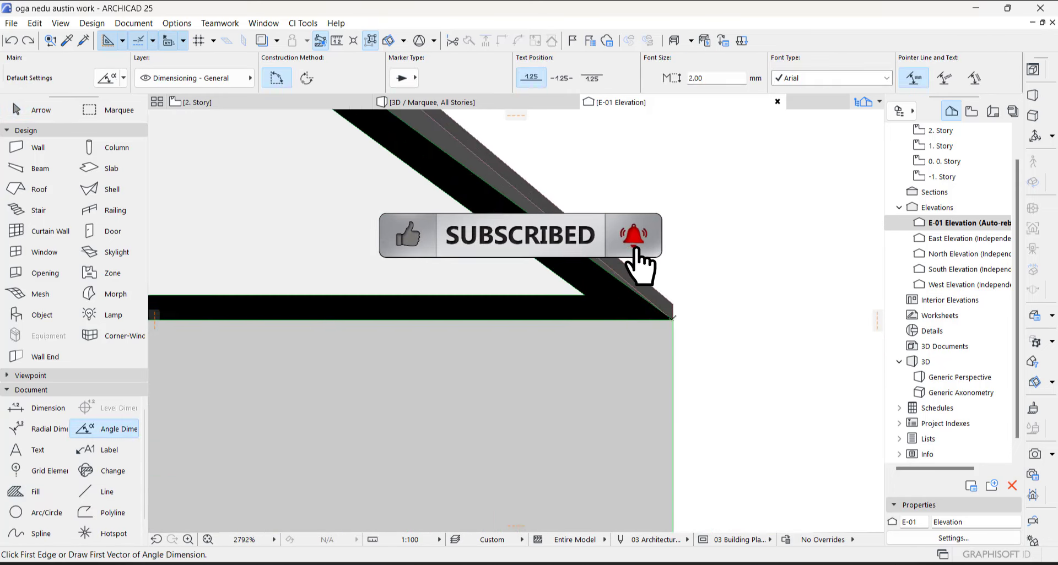
pyautogui.click(672, 319)
pyautogui.click(481, 179)
pyautogui.click(673, 318)
pyautogui.click(478, 318)
pyautogui.click(297, 221)
pyautogui.scroll(-5, 533, 396)
pyautogui.press('Escape')
pyautogui.scroll(-4, 610, 354)
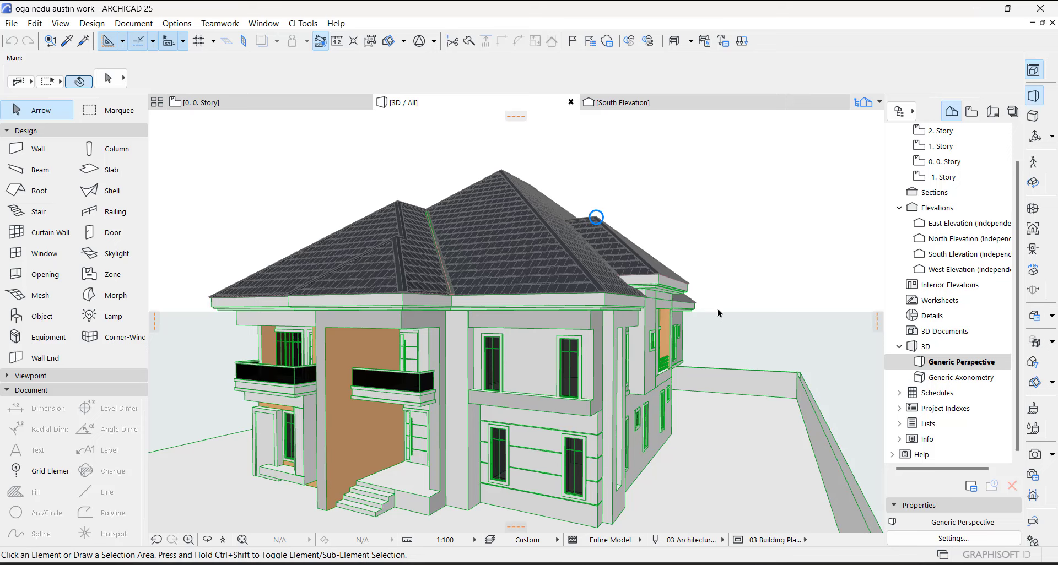
# - Select the imported house object in 3D and inspect its selection settings
pyautogui.click(598, 348)
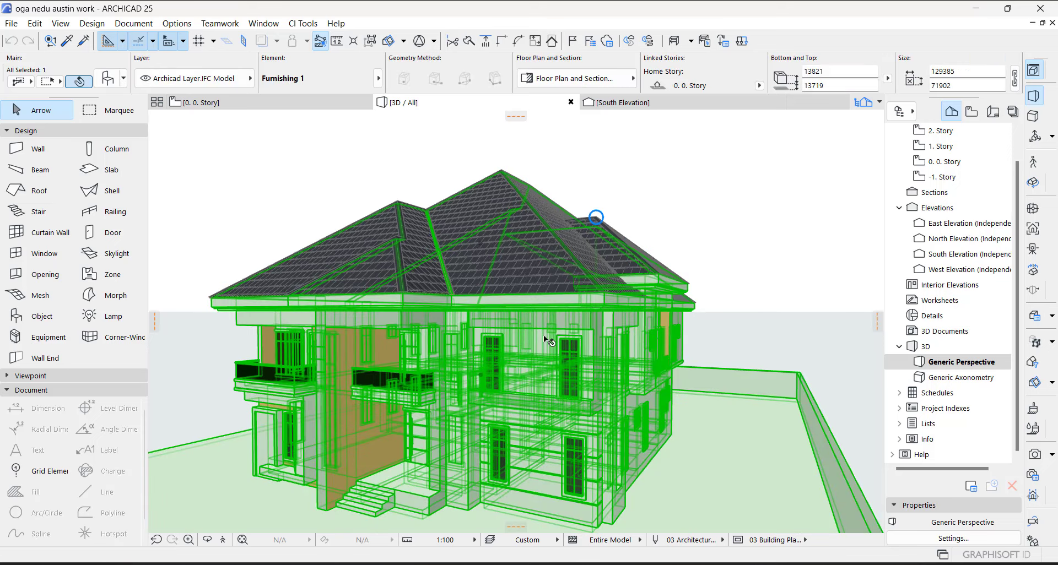
pyautogui.click(107, 80)
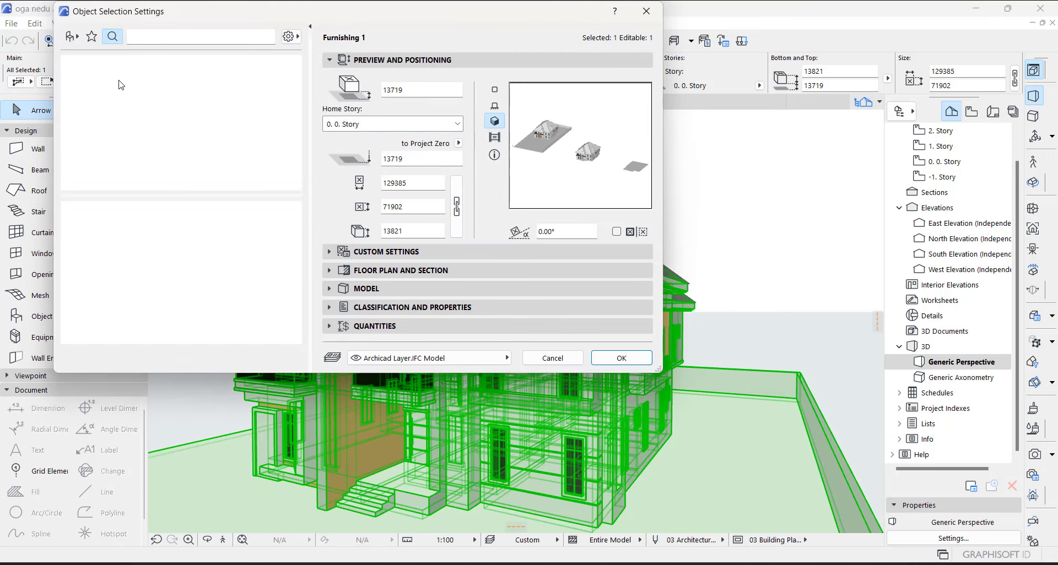
pyautogui.click(646, 11)
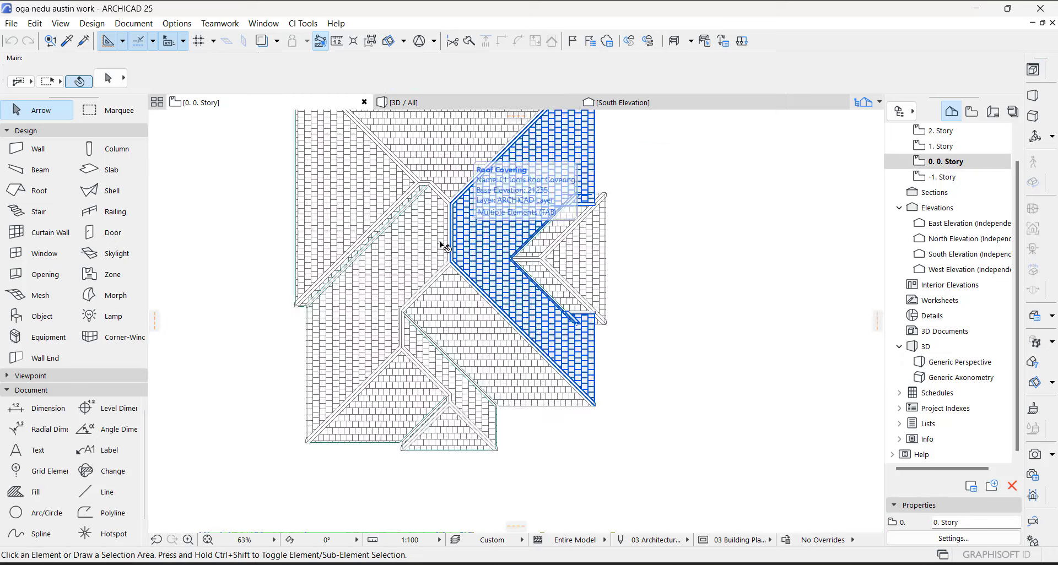
# - Move the grouped roof planes on the 0. 0. Story plan well clear of the house outline, to its right
pyautogui.click(441, 242)
pyautogui.scroll(-5, 347, 333)
pyautogui.hotkey('ctrl', 'd')
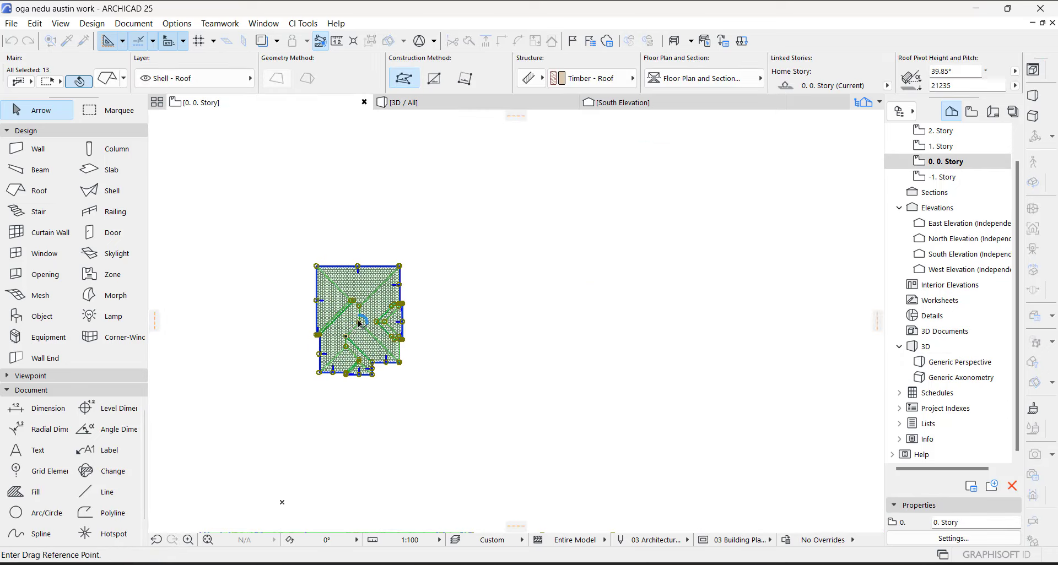
pyautogui.click(359, 323)
pyautogui.click(664, 324)
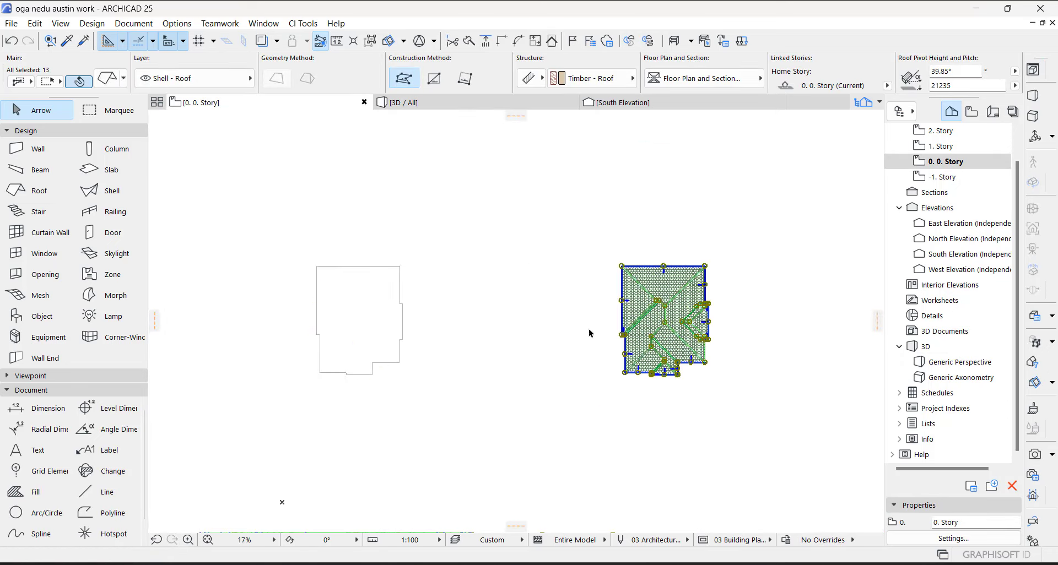
pyautogui.press('Escape')
pyautogui.scroll(4, 660, 325)
pyautogui.scroll(-4, 718, 306)
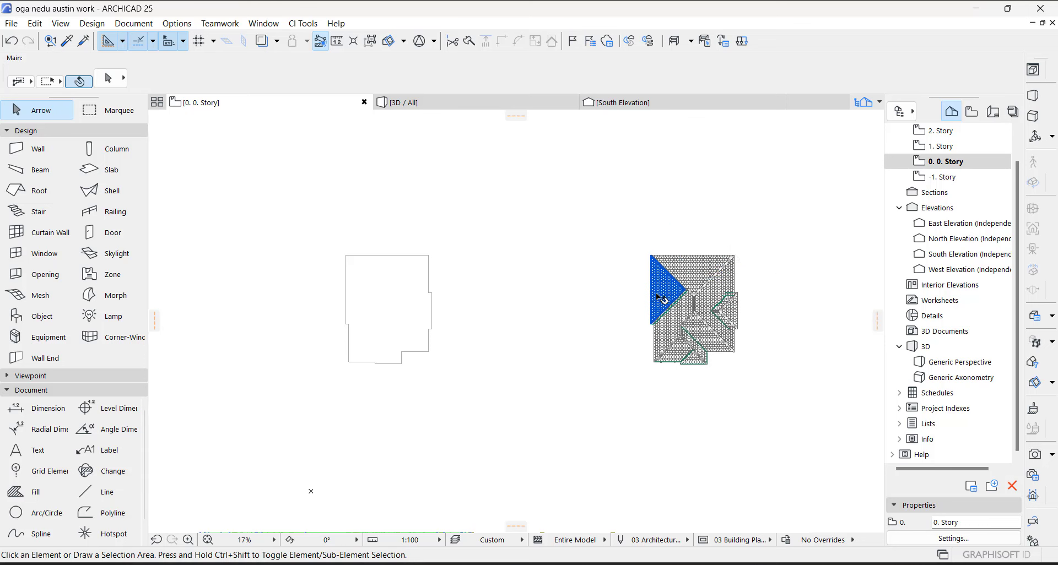
pyautogui.click(110, 109)
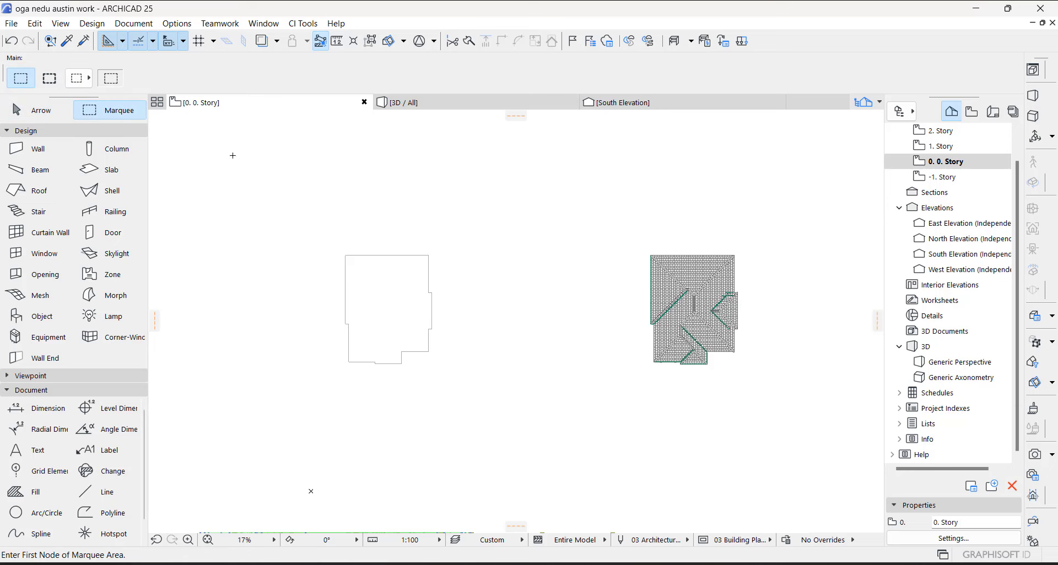
pyautogui.click(232, 155)
pyautogui.click(566, 487)
pyautogui.press('Escape')
# - Look at the Merge from File dialog used to bring an external model into the project, without merging a file
pyautogui.click(11, 24)
pyautogui.moveTo(76, 214)
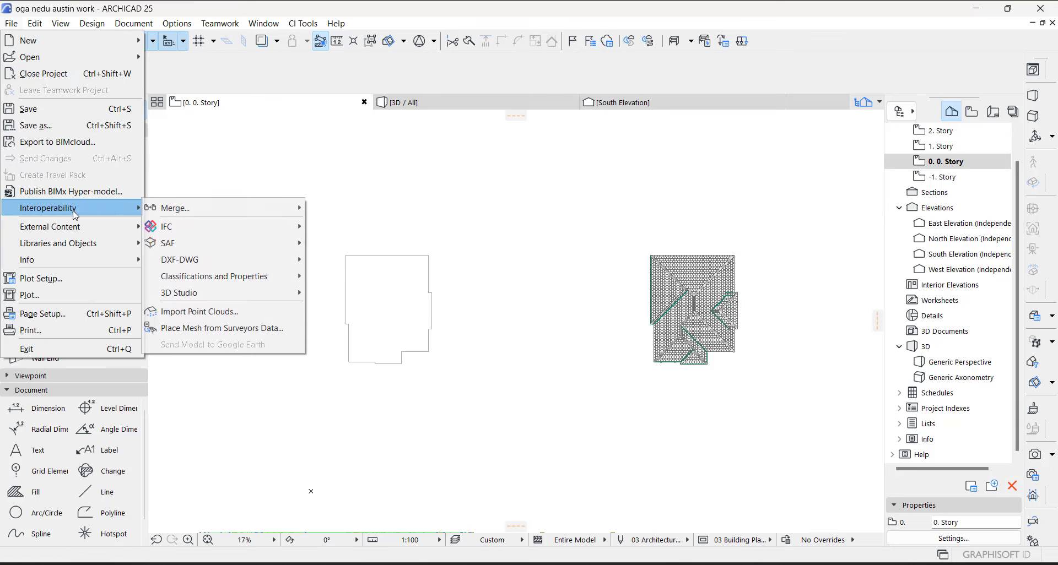
pyautogui.moveTo(221, 208)
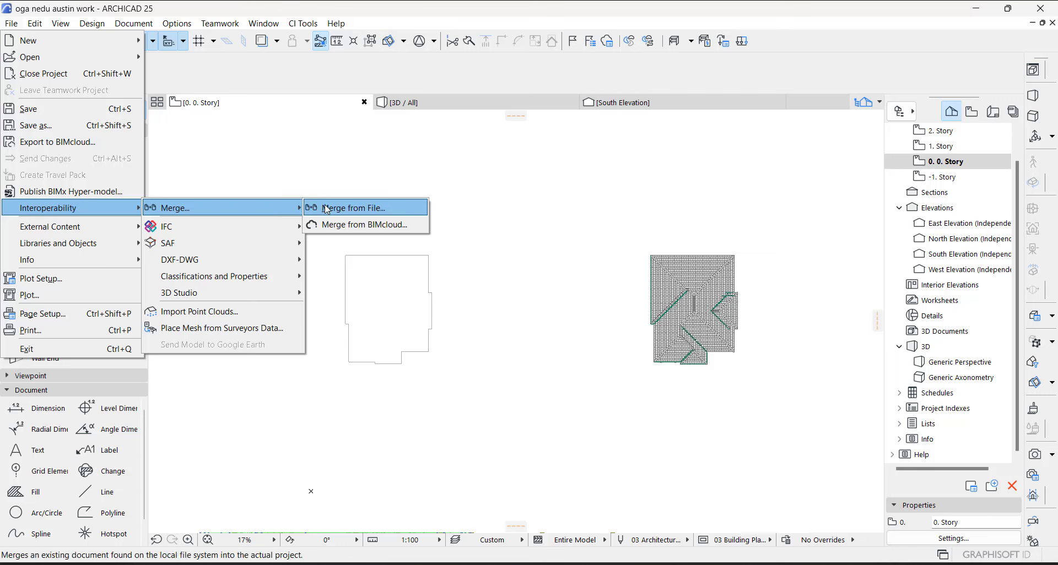
pyautogui.click(345, 208)
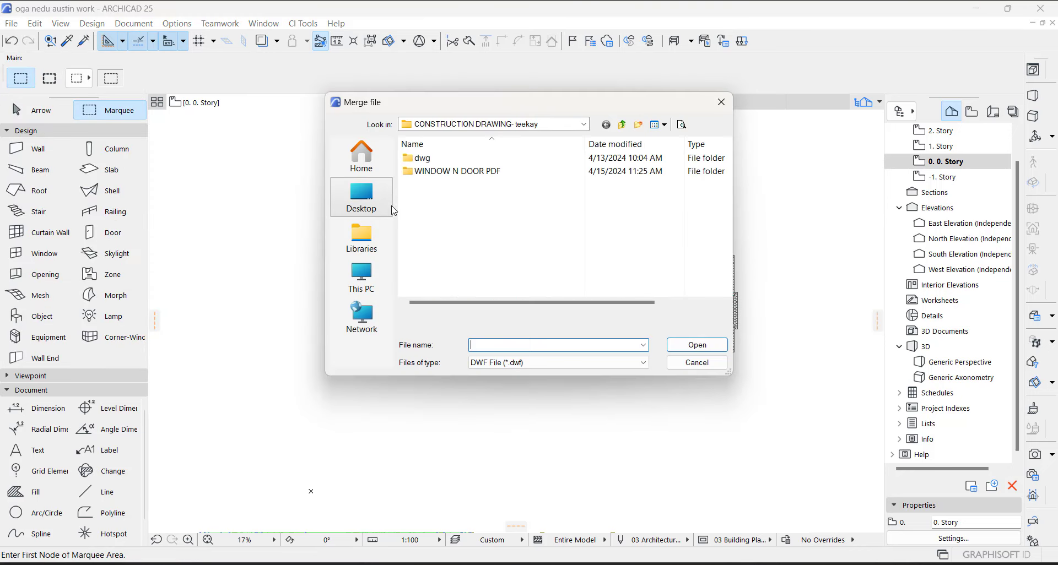
pyautogui.click(724, 105)
pyautogui.scroll(3, 402, 368)
pyautogui.press('Escape')
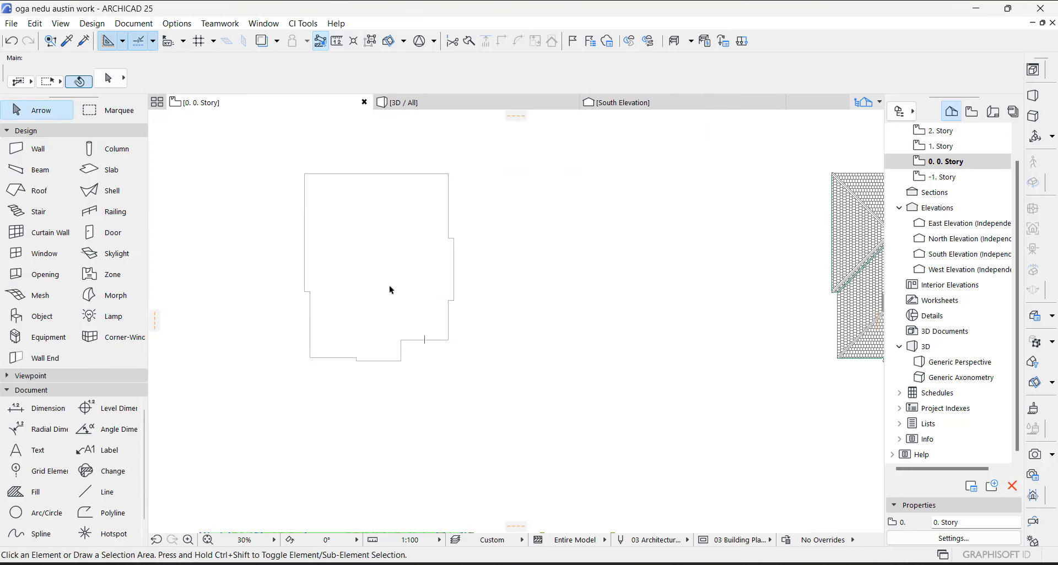
# - Draw a marquee over the house outline on the plan and show only the marquee area in 3D
pyautogui.click(109, 111)
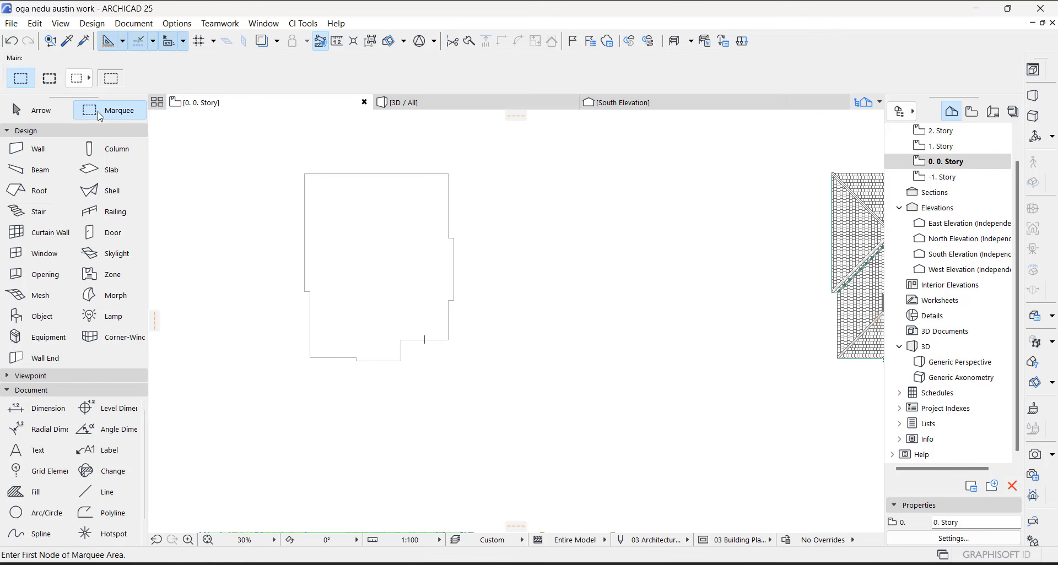
pyautogui.scroll(-1, 444, 275)
pyautogui.scroll(-4, 447, 279)
pyautogui.click(301, 174)
pyautogui.click(562, 471)
pyautogui.press('F5')
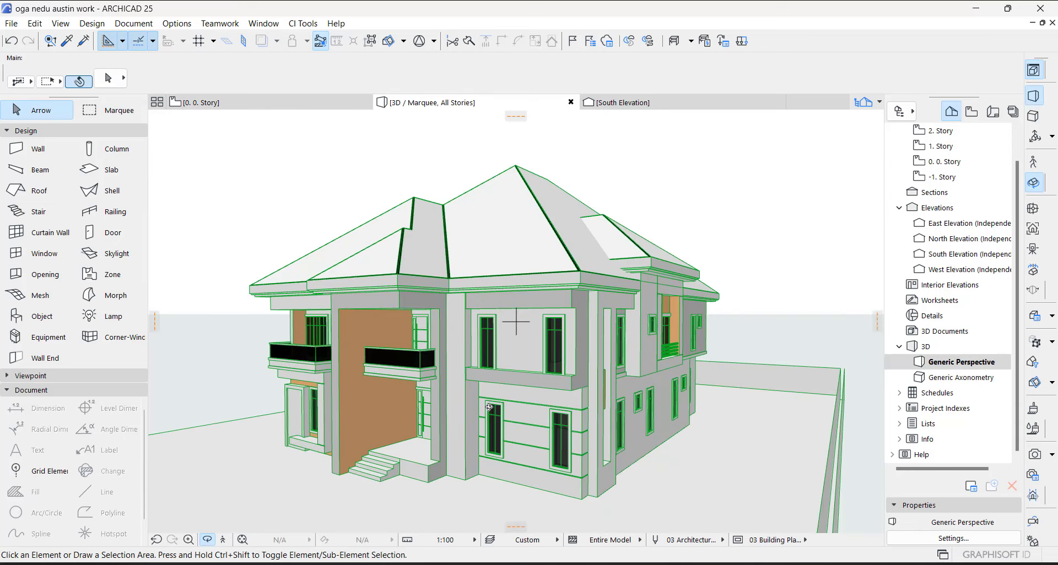
# - Examine the imported house's roof slopes, ridges and eaves from several angles in the 3D view
pyautogui.scroll(3, 502, 395)
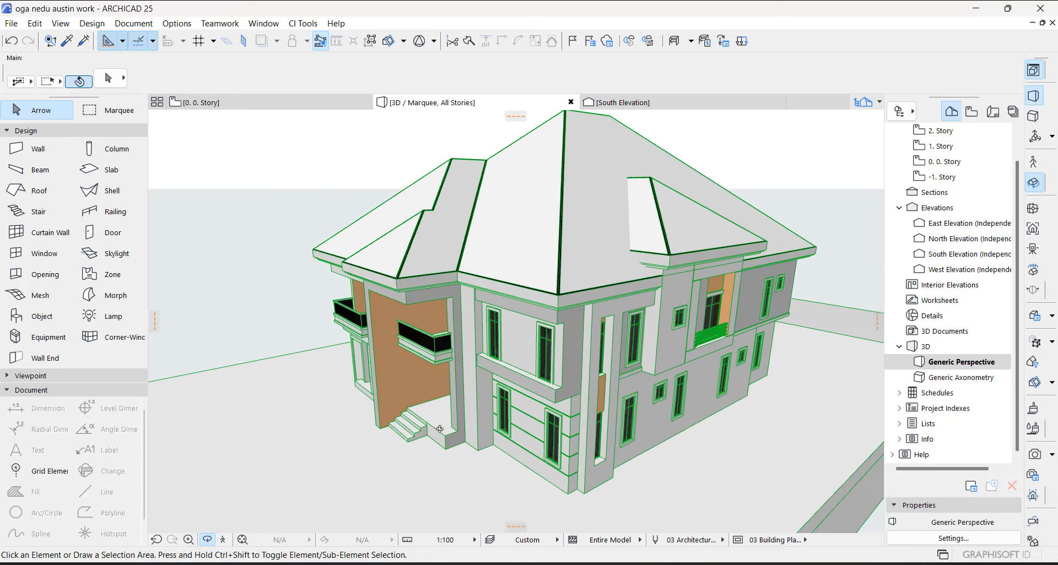
pyautogui.scroll(8, 704, 202)
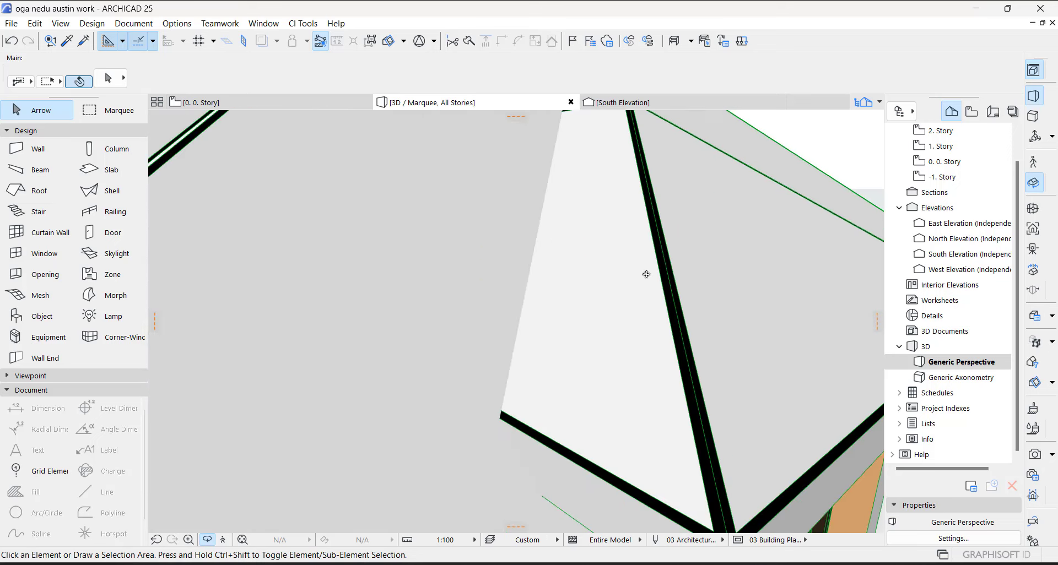
pyautogui.scroll(-8, 714, 324)
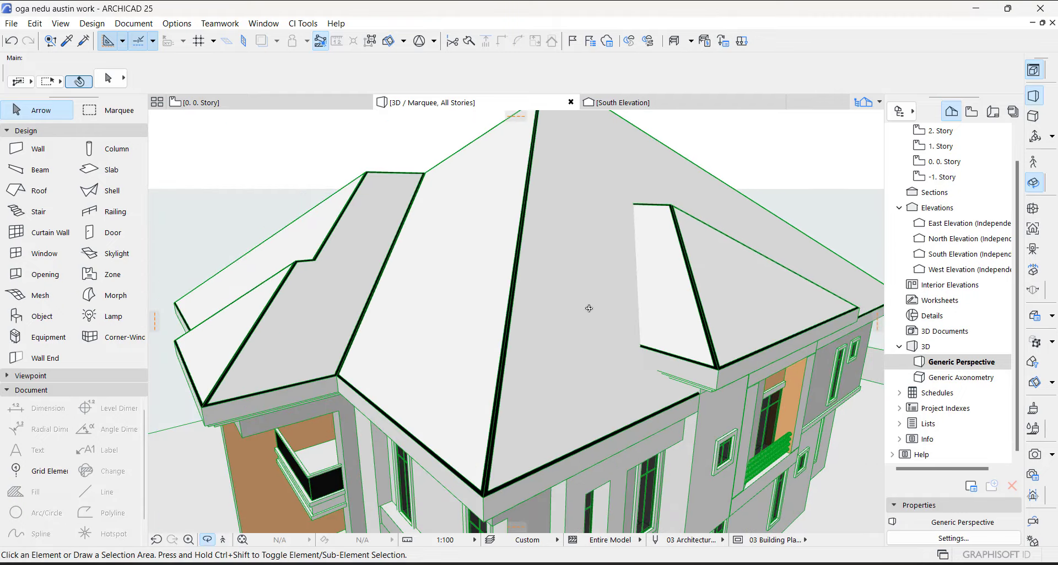
pyautogui.scroll(4, 584, 286)
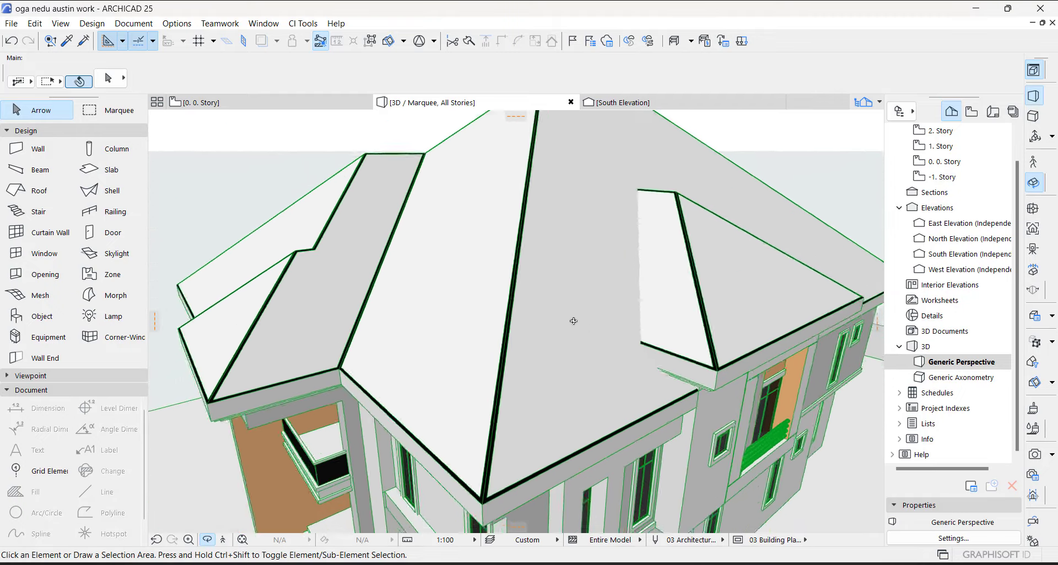
pyautogui.scroll(-5, 556, 319)
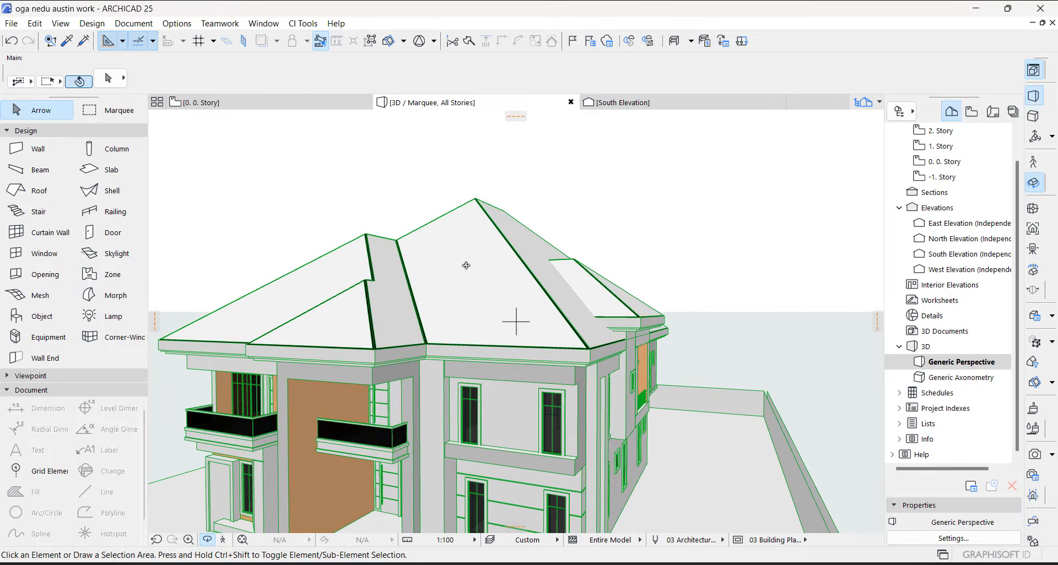
pyautogui.scroll(-2, 466, 266)
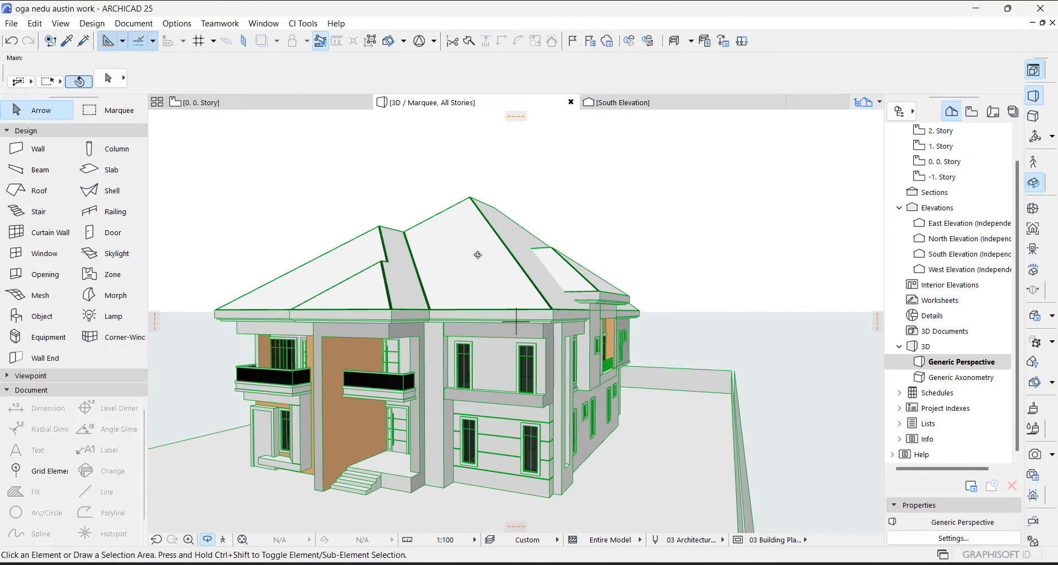
pyautogui.scroll(5, 477, 263)
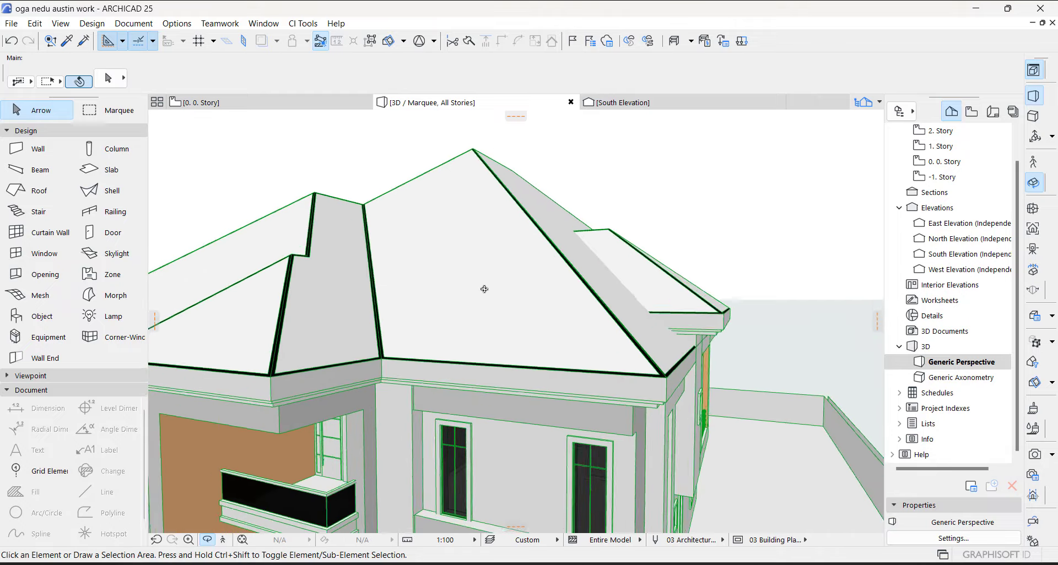
pyautogui.press('o')
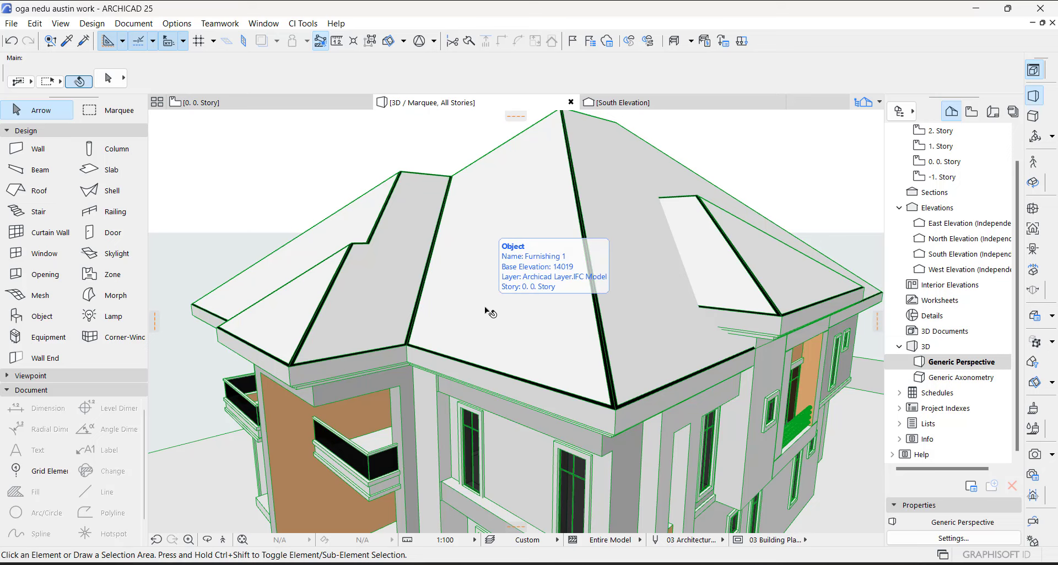
pyautogui.scroll(-3, 490, 312)
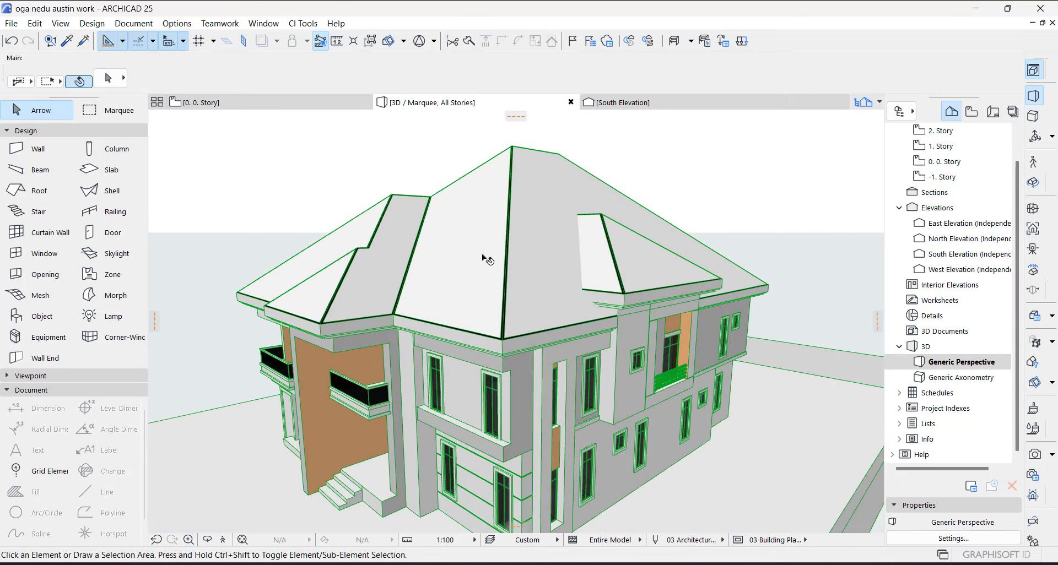
pyautogui.scroll(1, 448, 239)
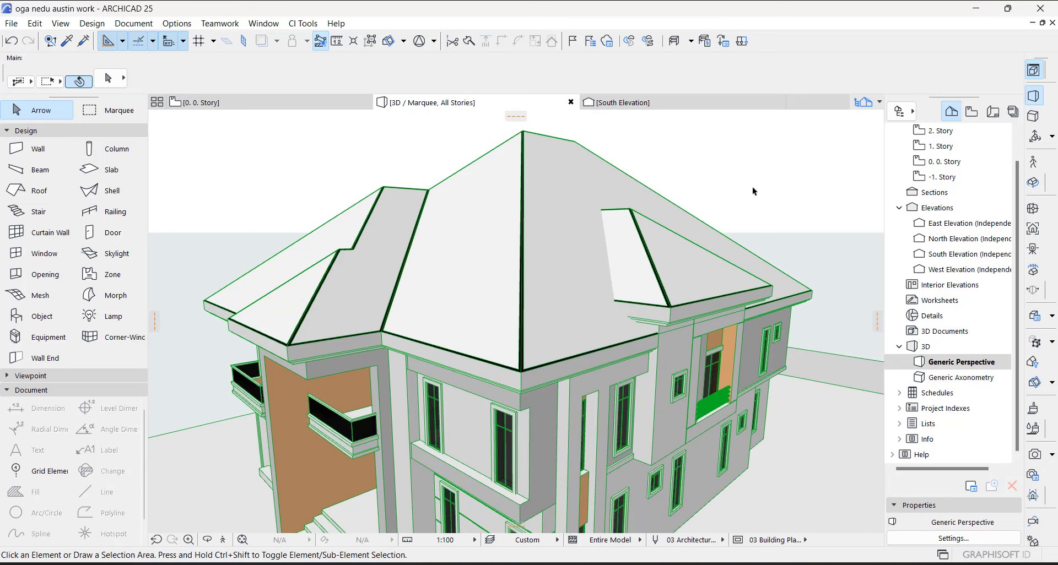
pyautogui.scroll(2, 538, 265)
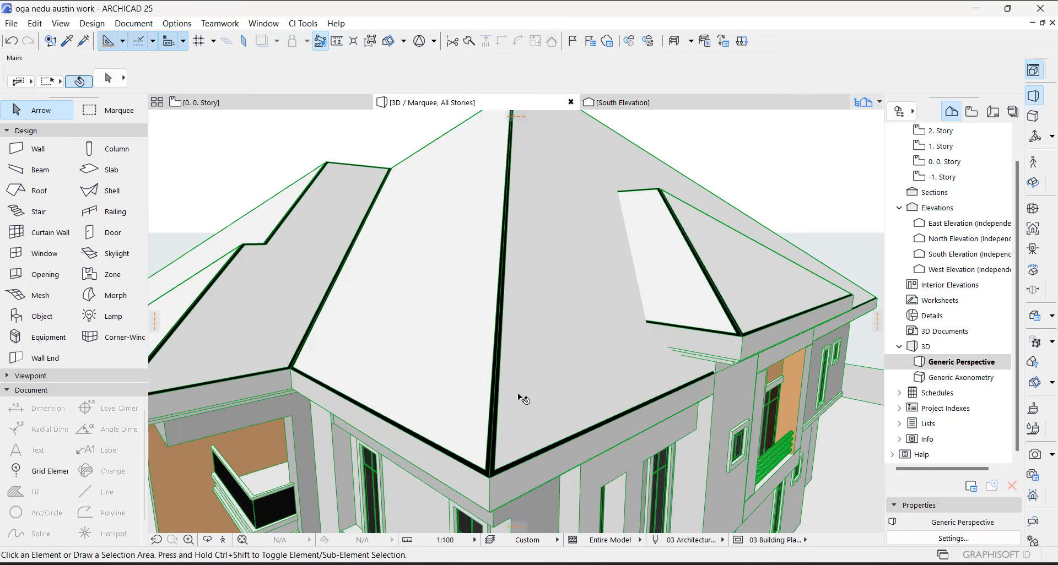
# - Select the imported house object to check which parts belong to it, and deselect it
pyautogui.click(520, 397)
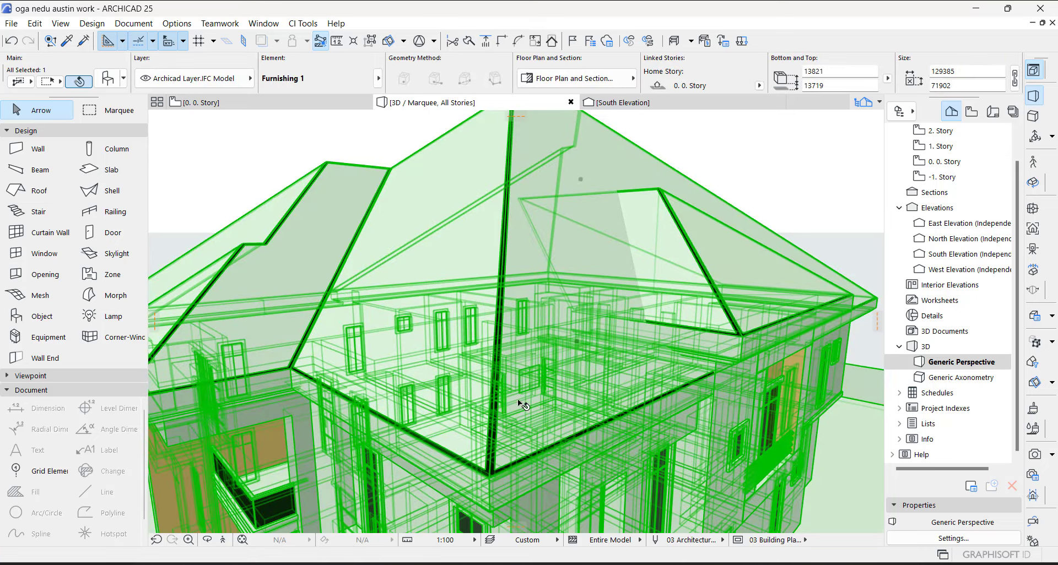
pyautogui.keyDown('shift'); pyautogui.moveTo(513, 389); pyautogui.dragTo(515, 272, button='middle'); pyautogui.keyUp('shift')
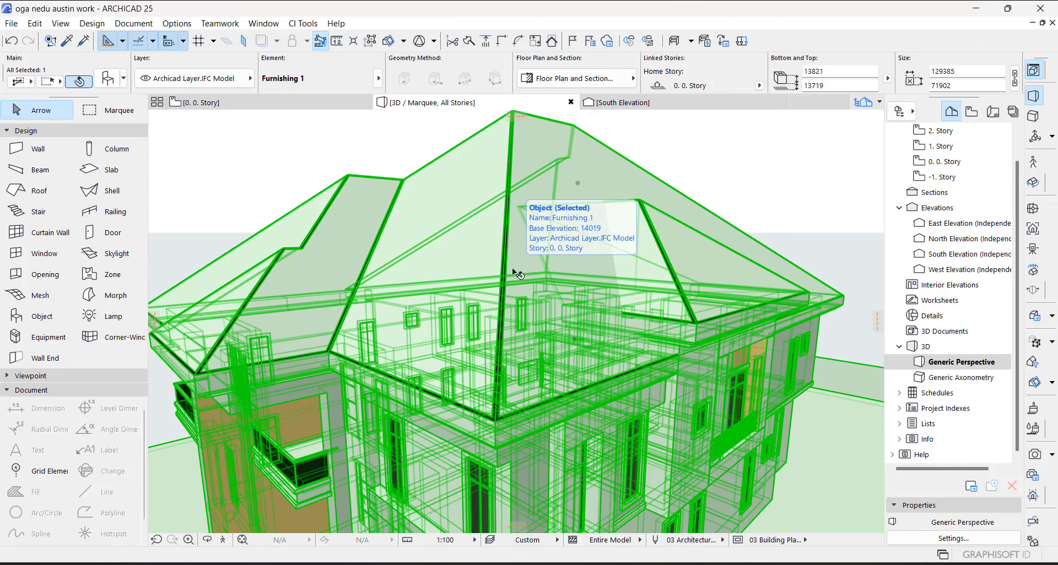
pyautogui.click(781, 193)
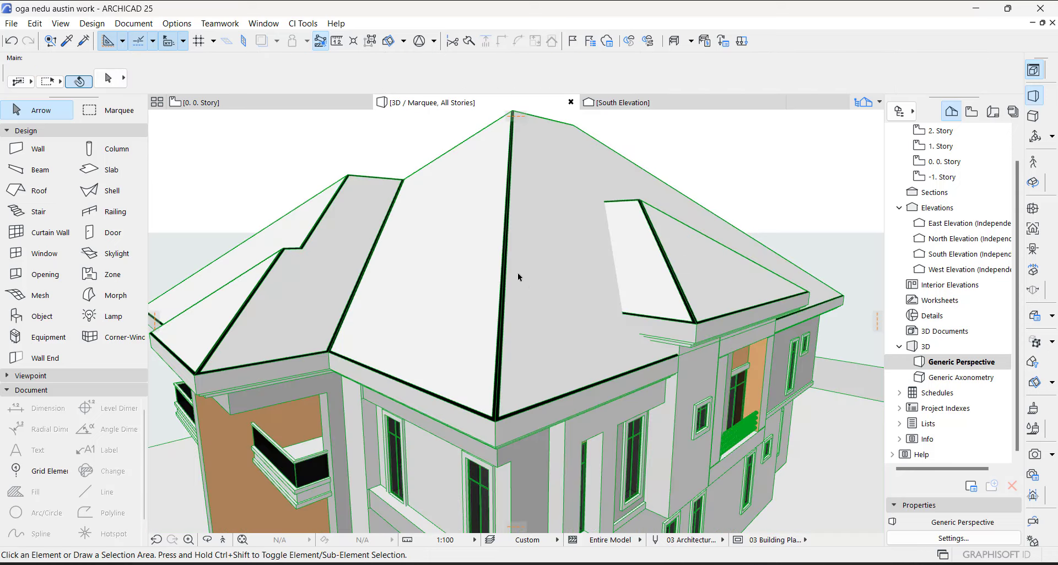
pyautogui.scroll(-2, 557, 213)
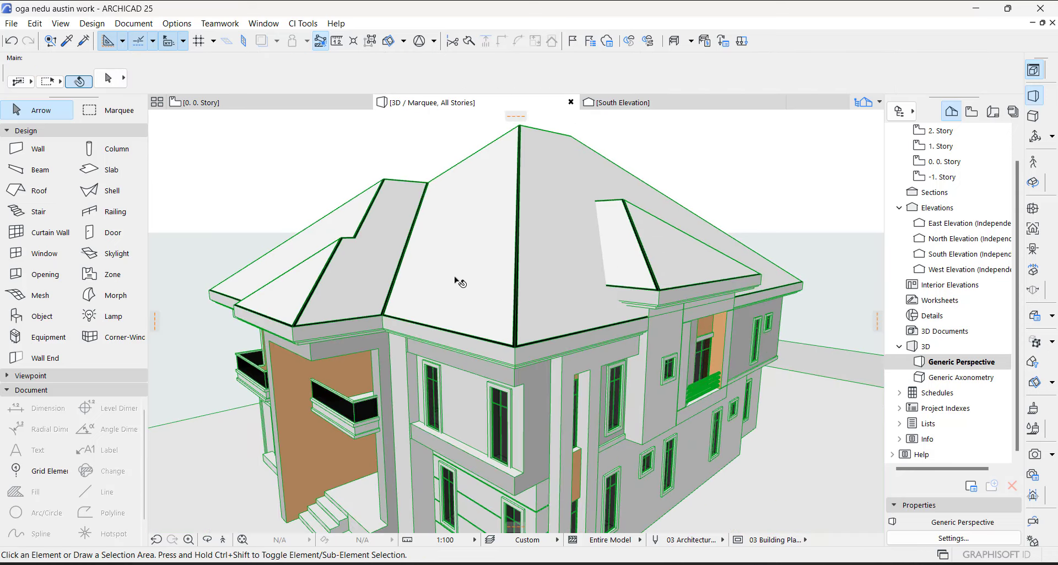
# - Select everything in the 3D view to examine the imported house's elements, deselect it, and view the roof from a lower angle
pyautogui.hotkey('ctrl', 'a')
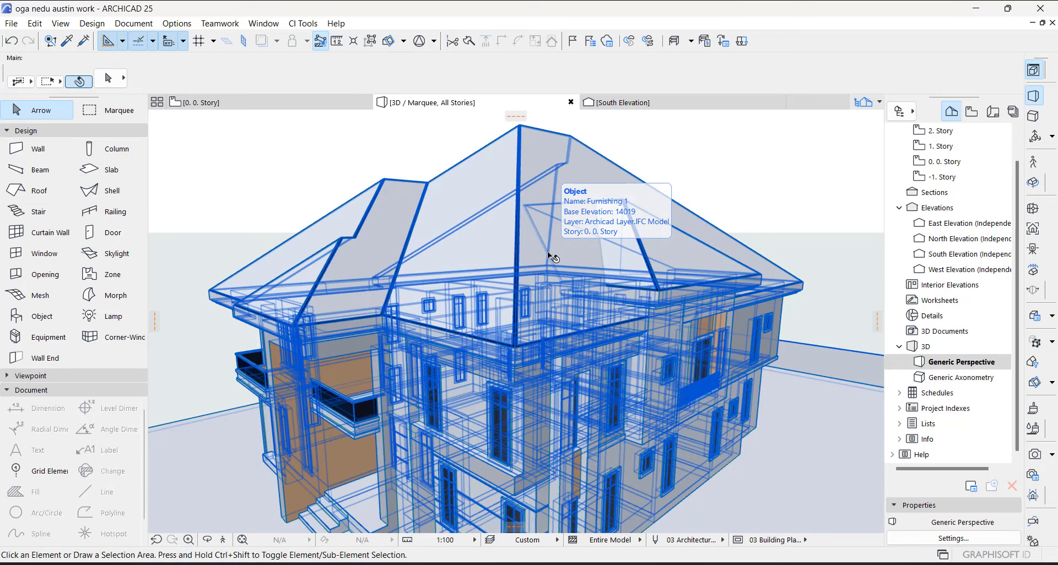
pyautogui.click(774, 210)
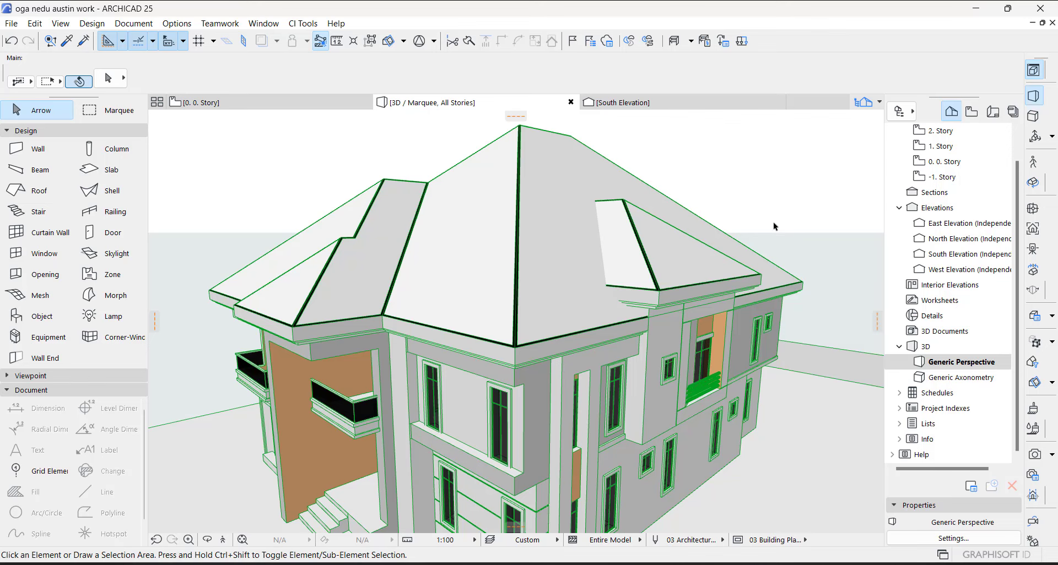
pyautogui.keyDown('shift'); pyautogui.moveTo(543, 238); pyautogui.dragTo(316, 201, button='middle'); pyautogui.keyUp('shift')
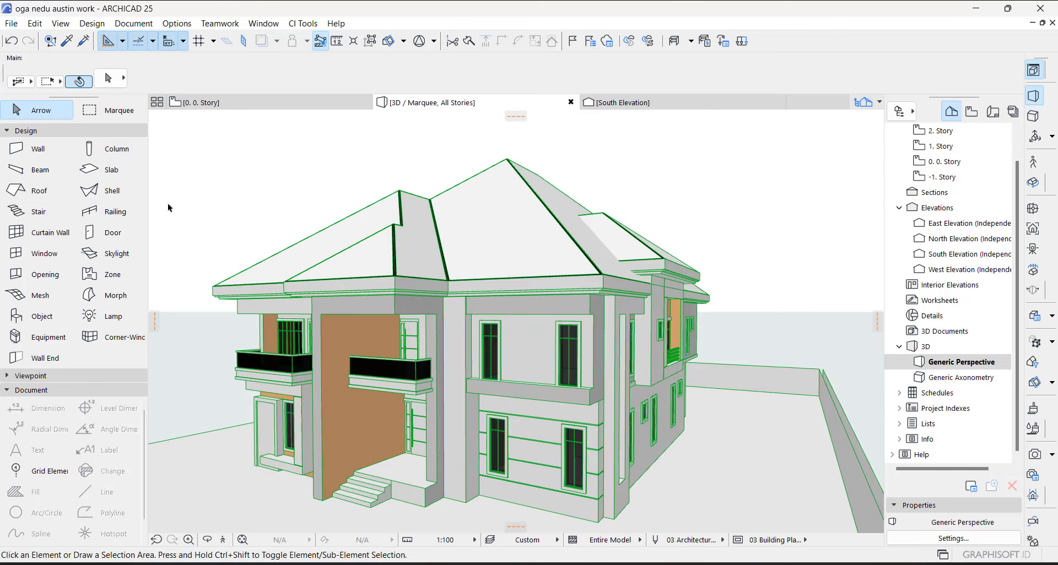
# - On the 0. Story plan, draw a horizontal elevation line about 61100 mm long below the house outline, facing the house
pyautogui.press('F2')
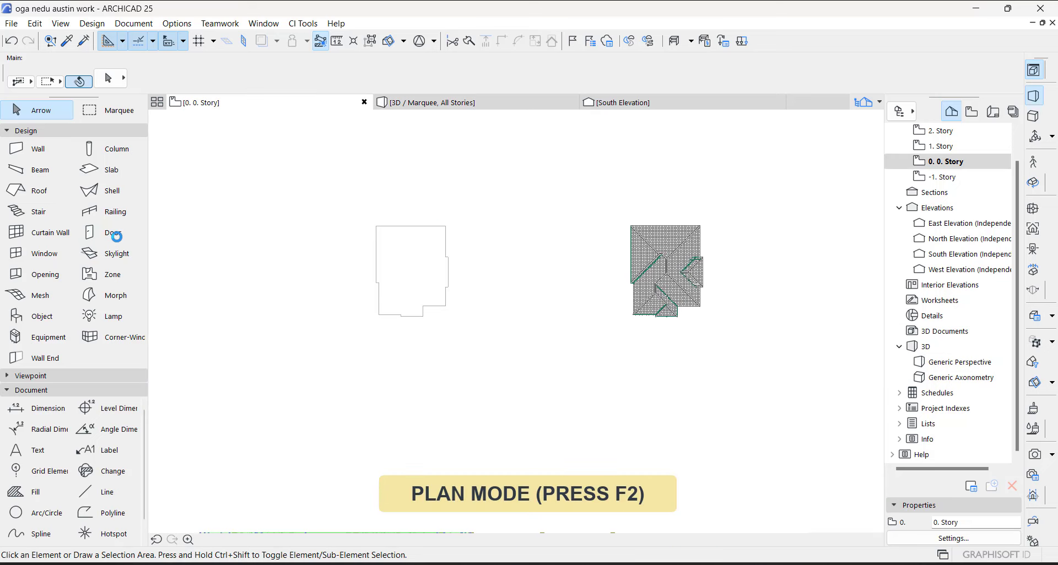
pyautogui.click(40, 190)
pyautogui.scroll(3, 292, 231)
pyautogui.scroll(-3, 379, 276)
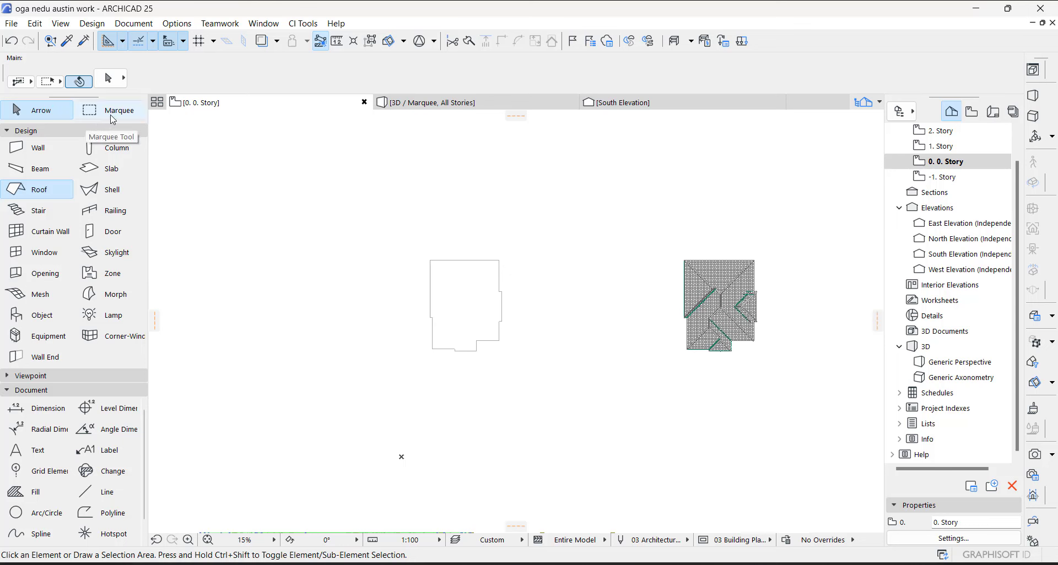
pyautogui.click(112, 131)
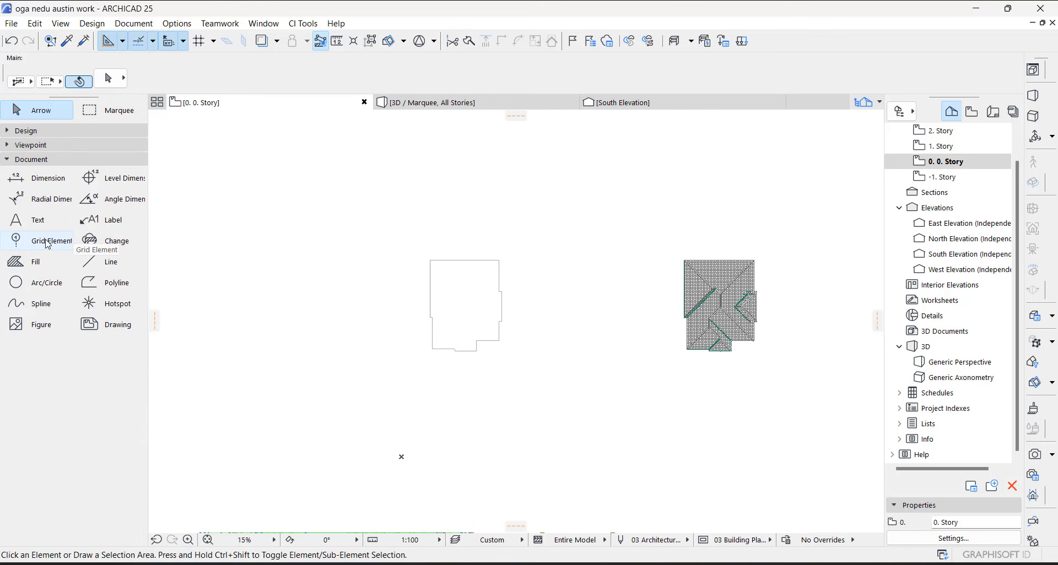
pyautogui.click(41, 145)
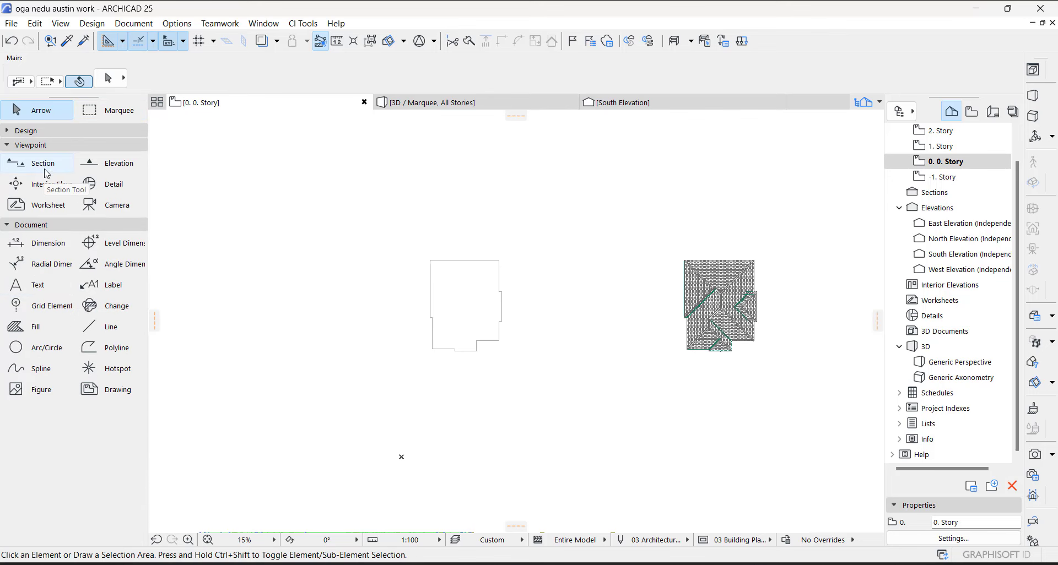
pyautogui.click(108, 163)
pyautogui.click(333, 386)
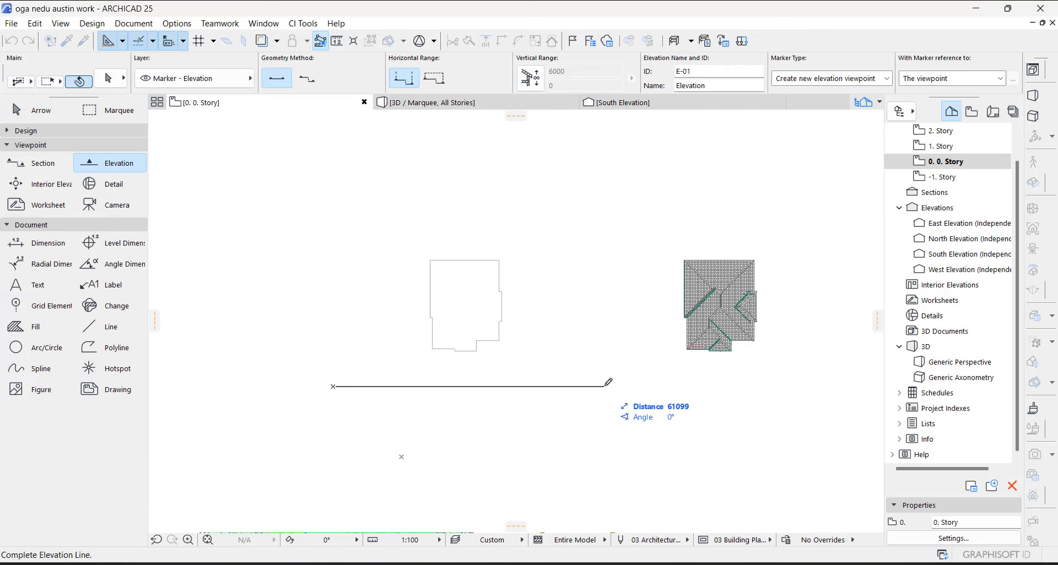
pyautogui.click(604, 386)
pyautogui.click(562, 182)
pyautogui.press('Escape')
# - Open the elevation view generated by the new elevation line
pyautogui.click(521, 386)
pyautogui.rightClick(520, 386)
pyautogui.click(561, 80)
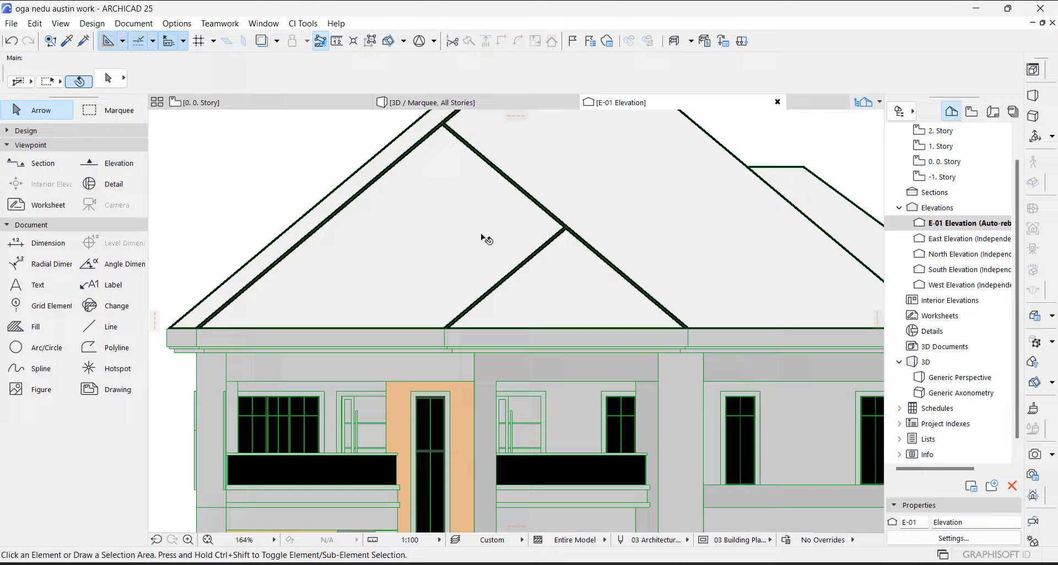
# - Place an angle dimension between the sloping roof edge and the horizontal eaves line at the outer eaves corner in the elevation
pyautogui.scroll(-2, 488, 235)
pyautogui.scroll(5, 242, 302)
pyautogui.click(88, 264)
pyautogui.scroll(-3, 331, 330)
pyautogui.scroll(7, 348, 349)
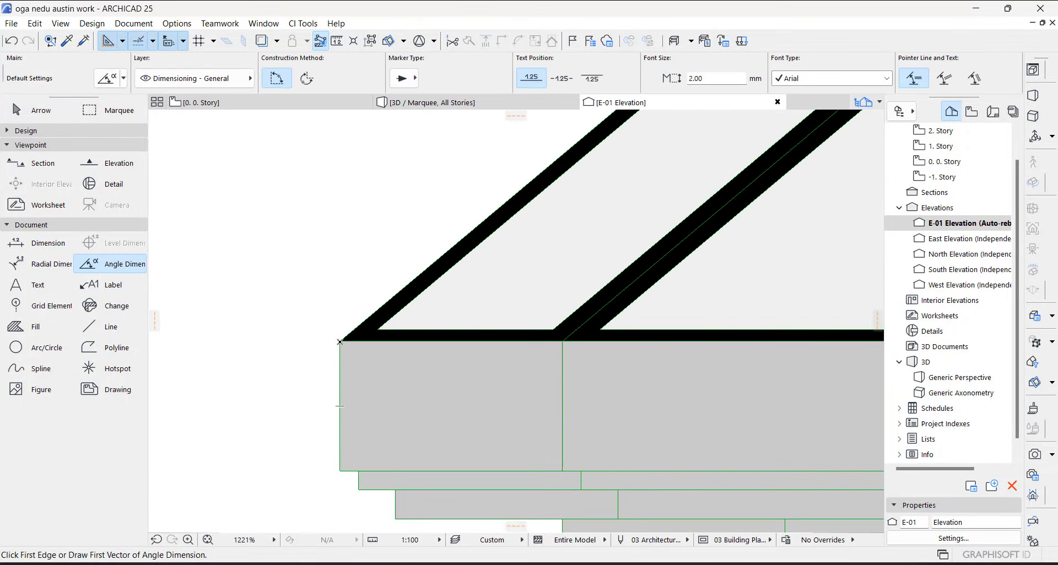
pyautogui.click(339, 340)
pyautogui.click(446, 252)
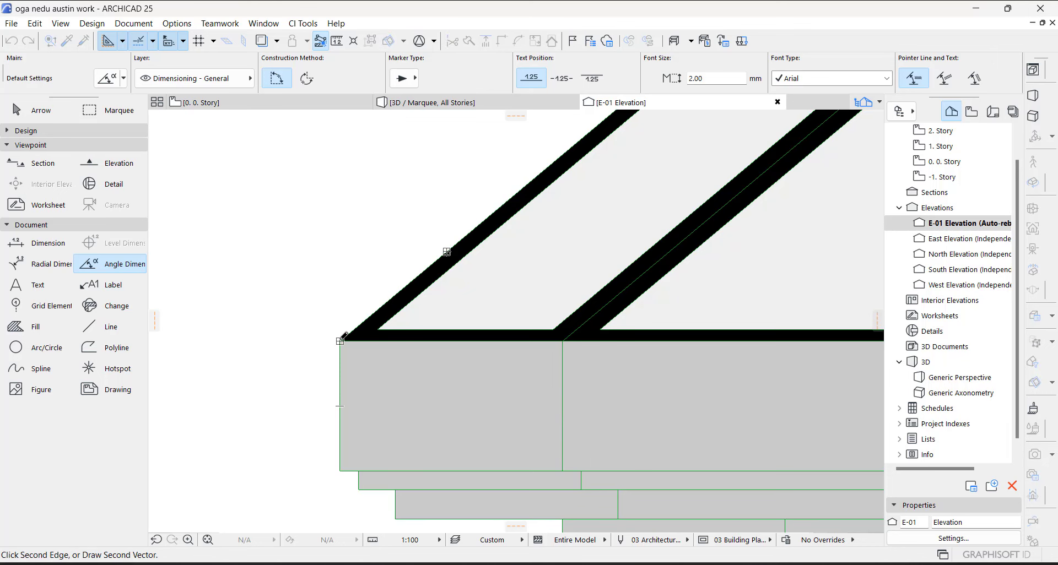
pyautogui.click(340, 340)
pyautogui.click(474, 340)
pyautogui.click(536, 264)
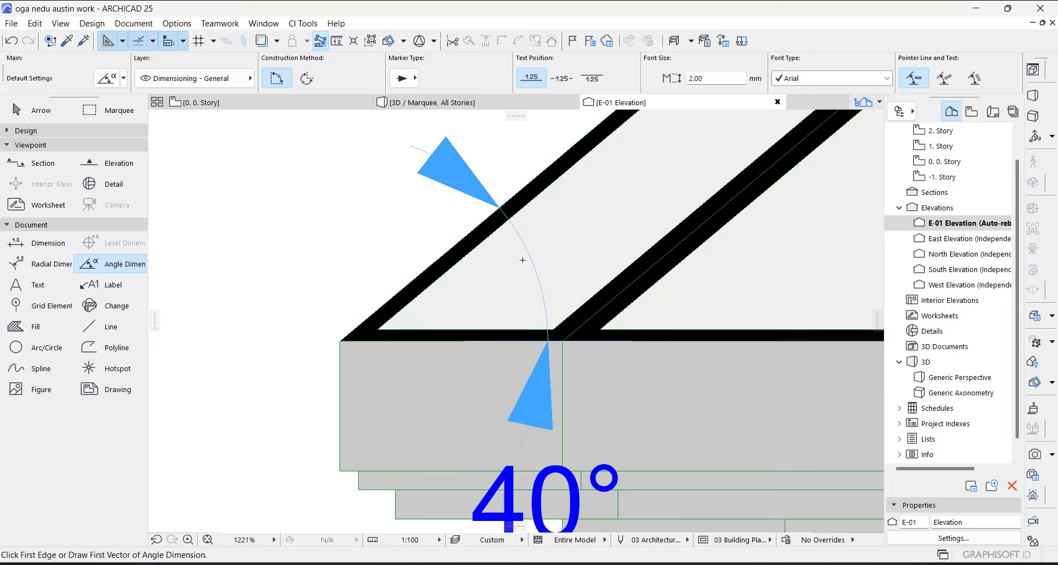
pyautogui.scroll(-4, 458, 209)
pyautogui.press('Escape')
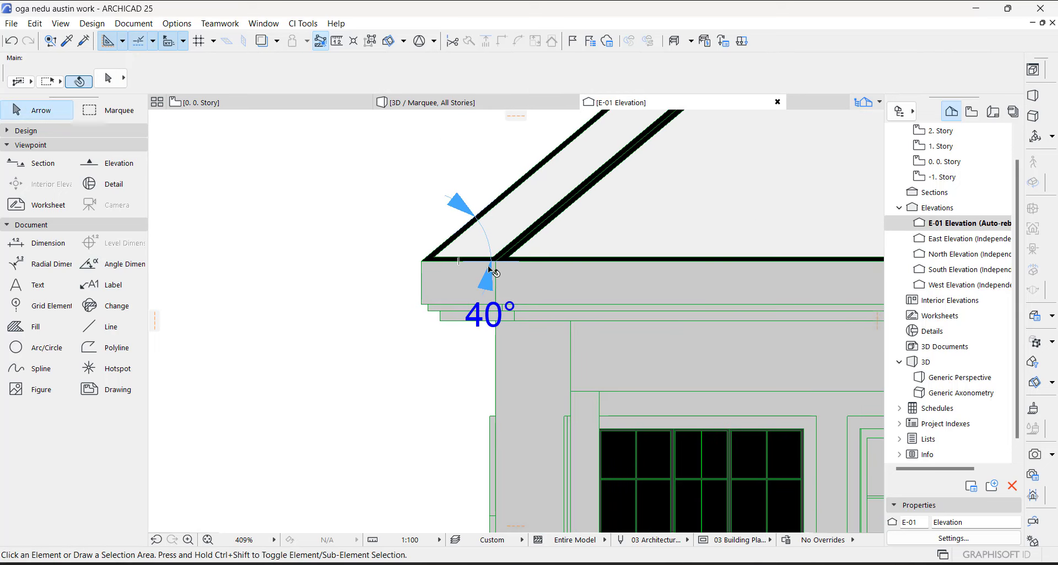
pyautogui.click(490, 237)
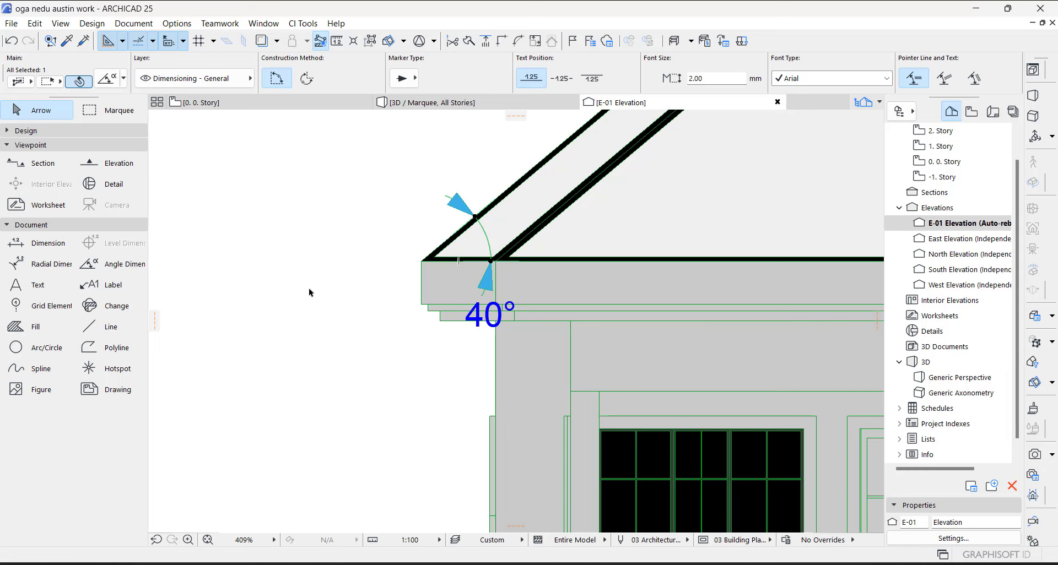
pyautogui.scroll(-8, 233, 385)
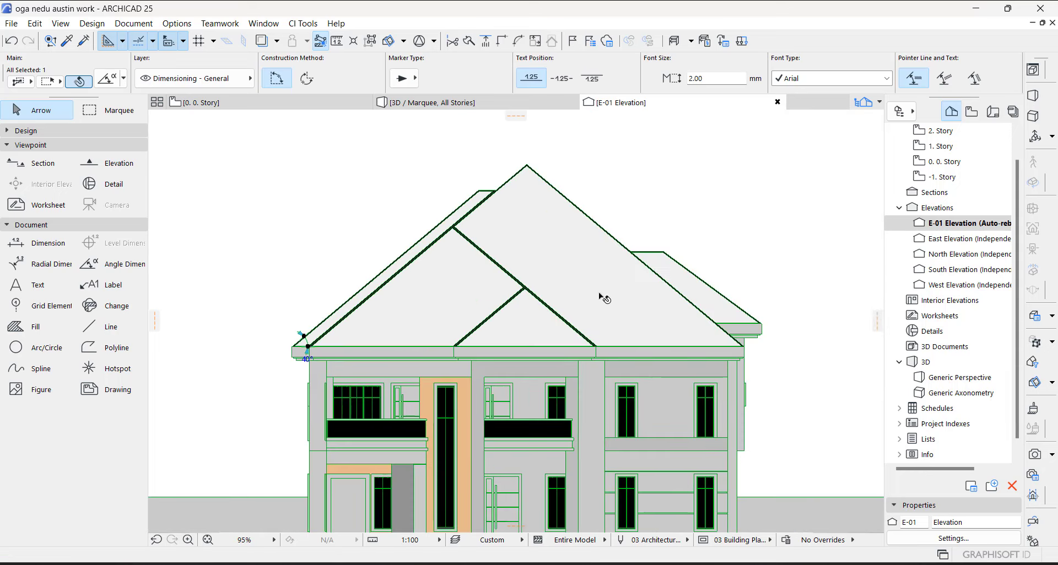
# - Return to the 0. Story plan and start a multi-plane roof's pivot polygon along the upper edge of the house outline
pyautogui.click(238, 104)
pyautogui.press('Escape')
pyautogui.click(60, 133)
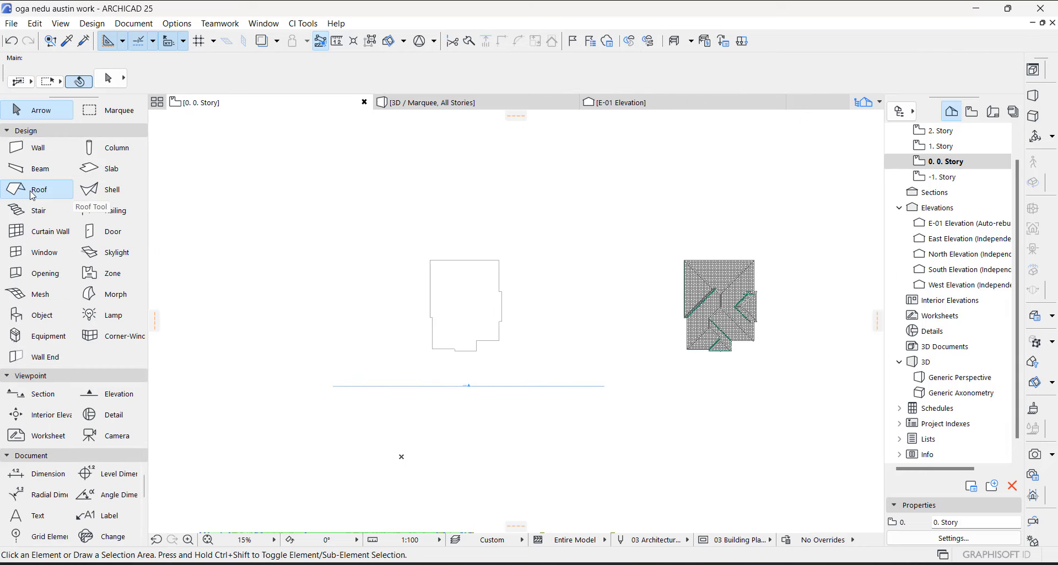
pyautogui.scroll(3, 488, 270)
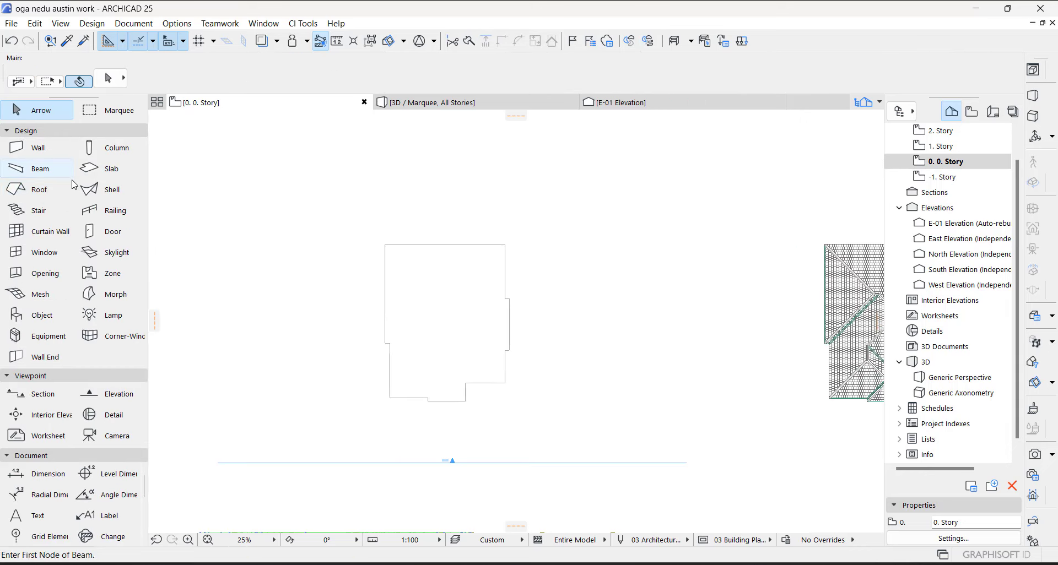
pyautogui.click(31, 189)
pyautogui.scroll(3, 588, 303)
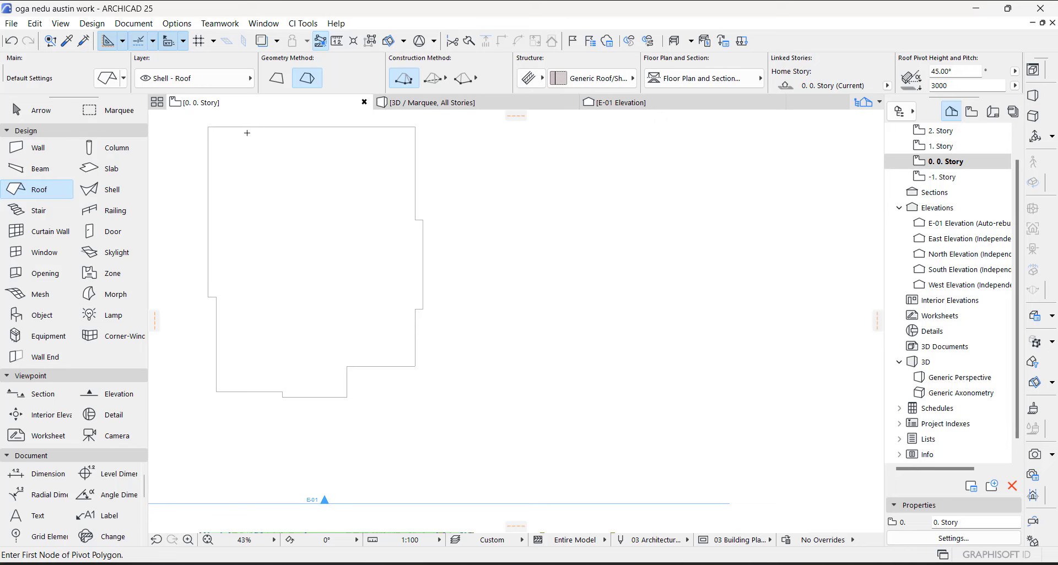
pyautogui.scroll(6, 221, 129)
pyautogui.click(191, 132)
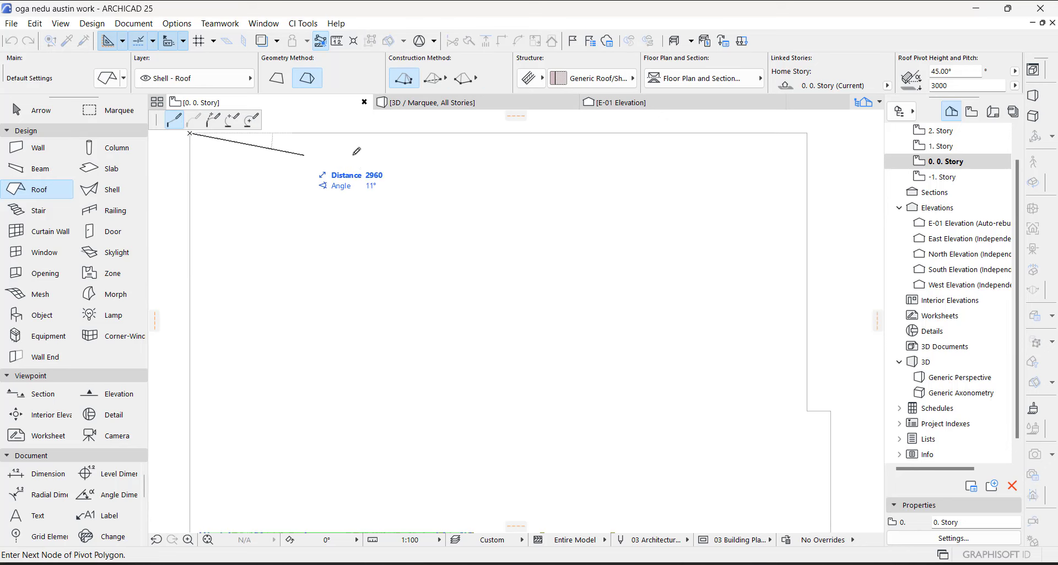
pyautogui.scroll(-3, 365, 87)
pyautogui.click(618, 147)
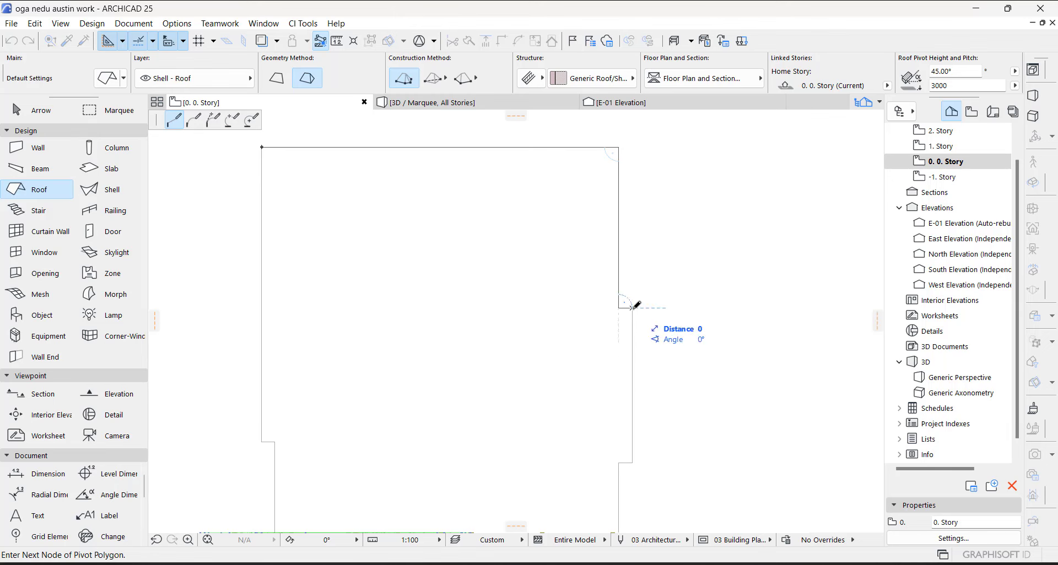
# - Continue the roof's pivot polygon around the right side's projection and the stepped lower-right corner of the house outline
pyautogui.scroll(-3, 619, 149)
pyautogui.scroll(3, 644, 320)
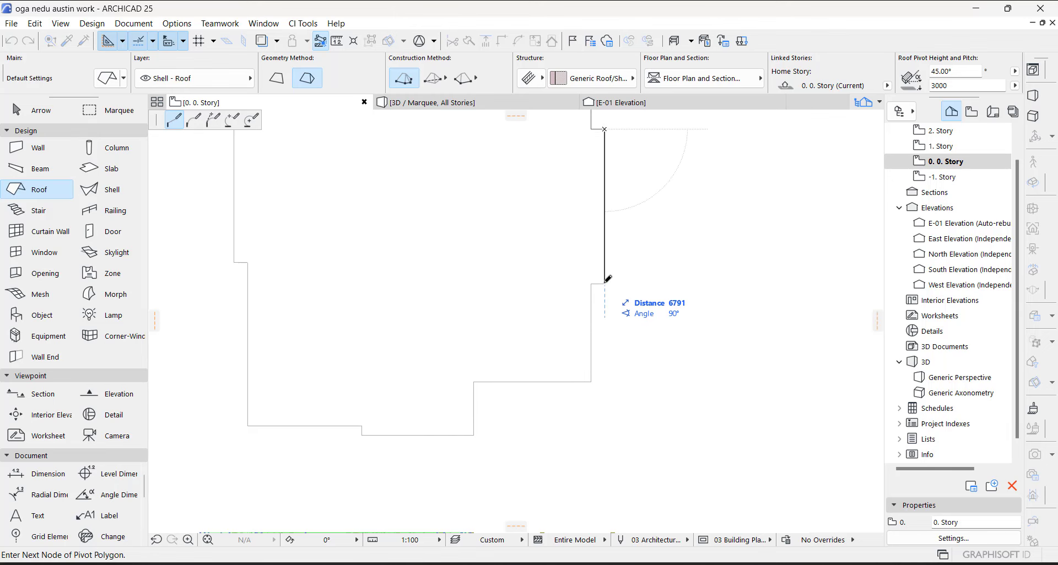
pyautogui.click(605, 283)
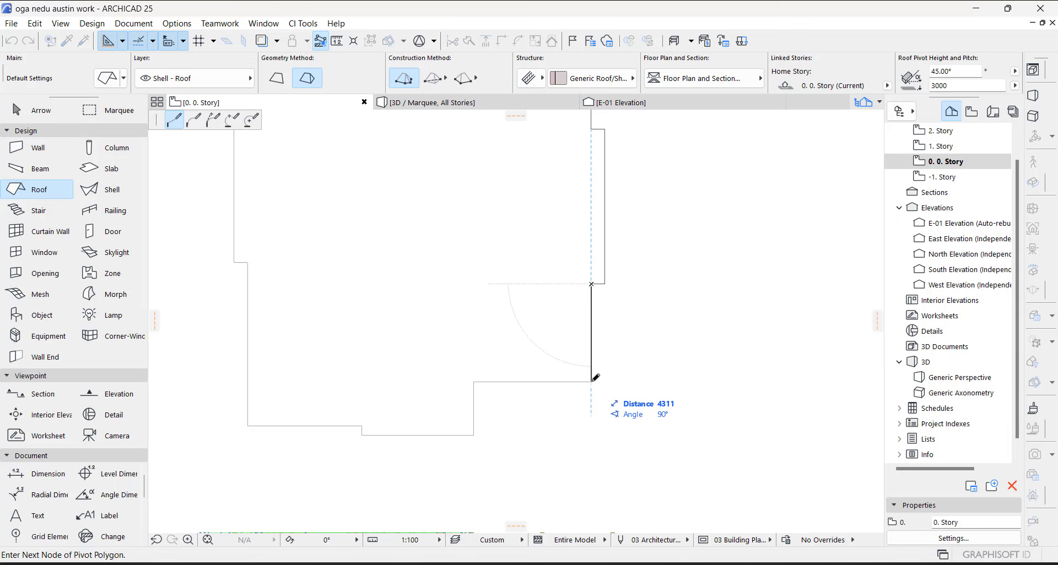
pyautogui.click(592, 380)
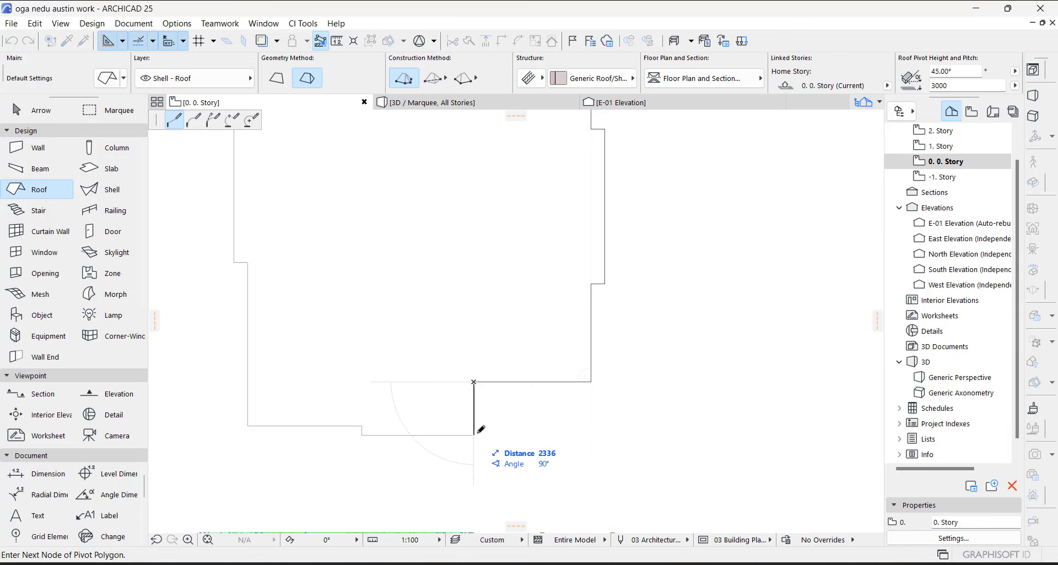
pyautogui.click(474, 435)
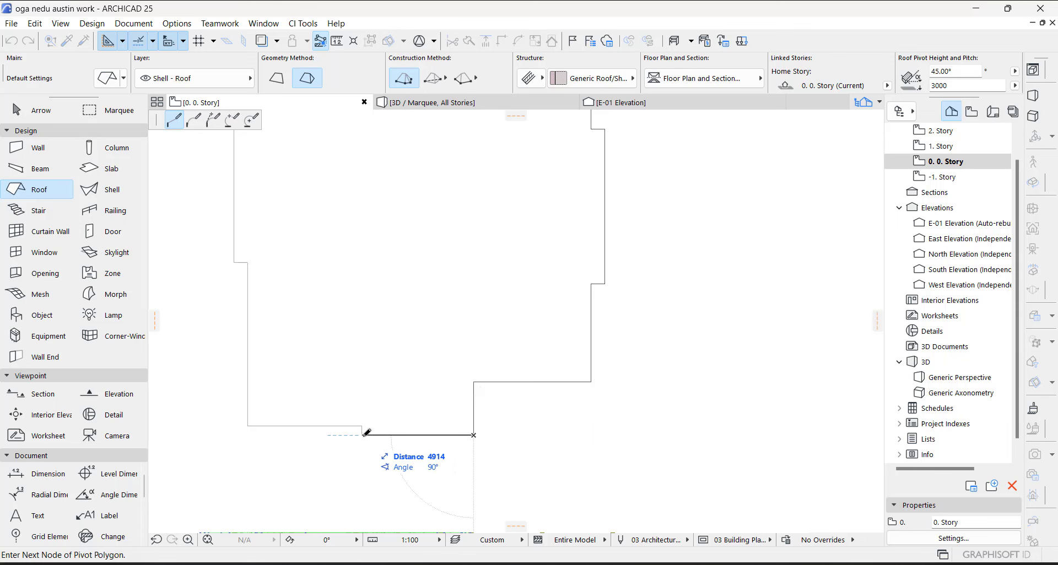
pyautogui.click(362, 434)
# - Trace the remaining lower and left edges of the house outline and close the roof's pivot polygon at its starting corner
pyautogui.scroll(4, 290, 462)
pyautogui.click(433, 388)
pyautogui.click(196, 388)
pyautogui.scroll(-5, 530, 436)
pyautogui.click(395, 280)
pyautogui.click(383, 281)
pyautogui.scroll(-4, 364, 387)
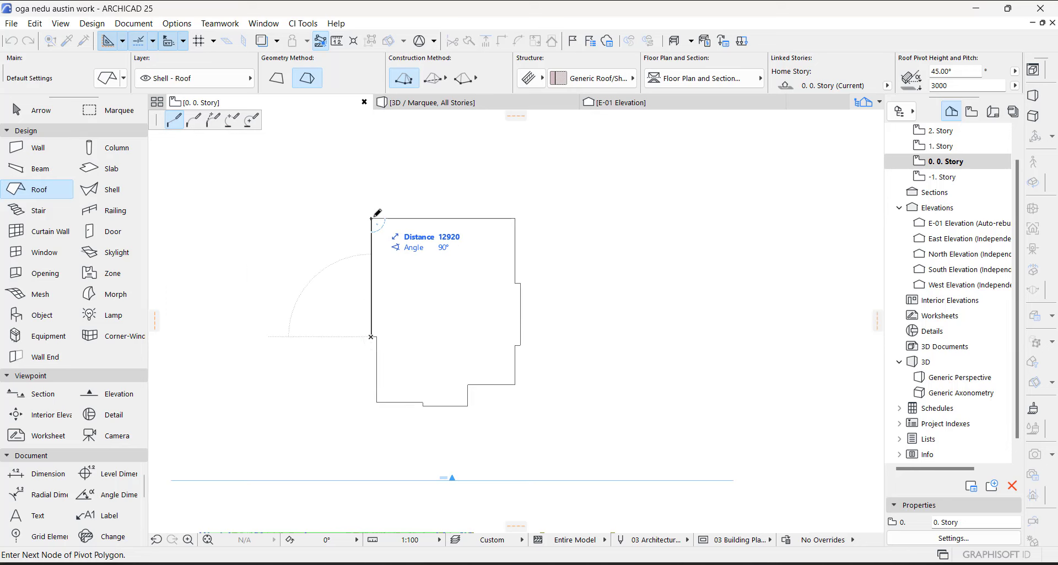
pyautogui.click(373, 217)
pyautogui.press('Escape')
# - Set the new multi-plane roof's eaves overhang offset to 0 and its pitch to 40° in the roof settings
pyautogui.scroll(5, 490, 246)
pyautogui.moveTo(571, 152); pyautogui.dragTo(567, 375, button='middle')
pyautogui.scroll(1, 568, 377)
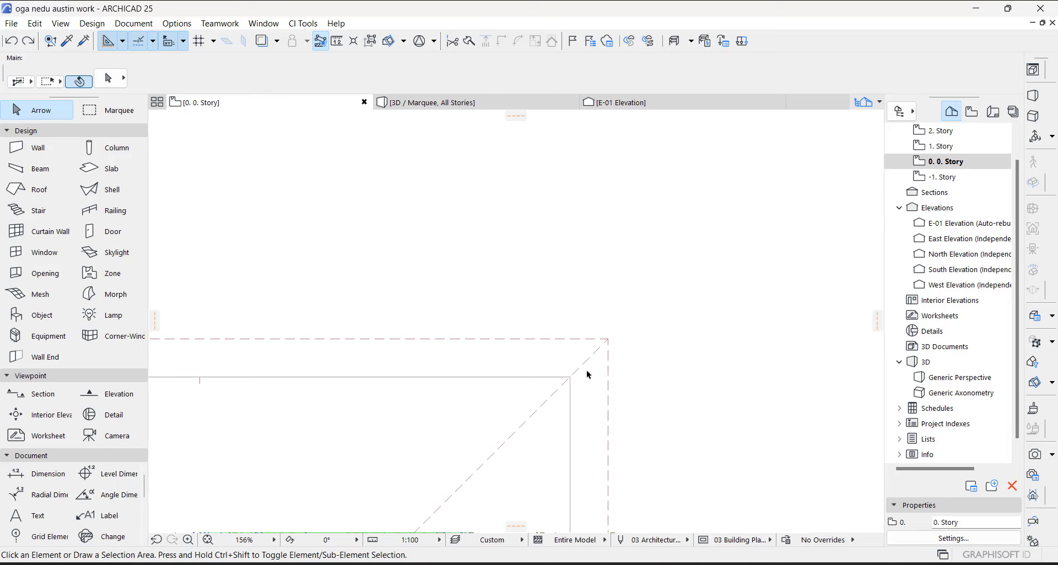
pyautogui.scroll(-10, 494, 182)
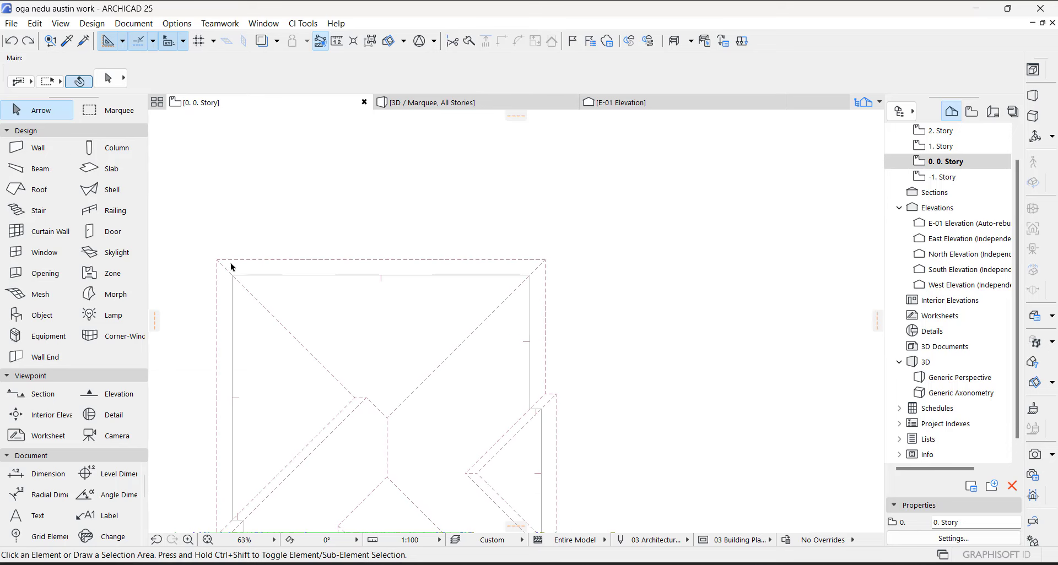
pyautogui.click(230, 266)
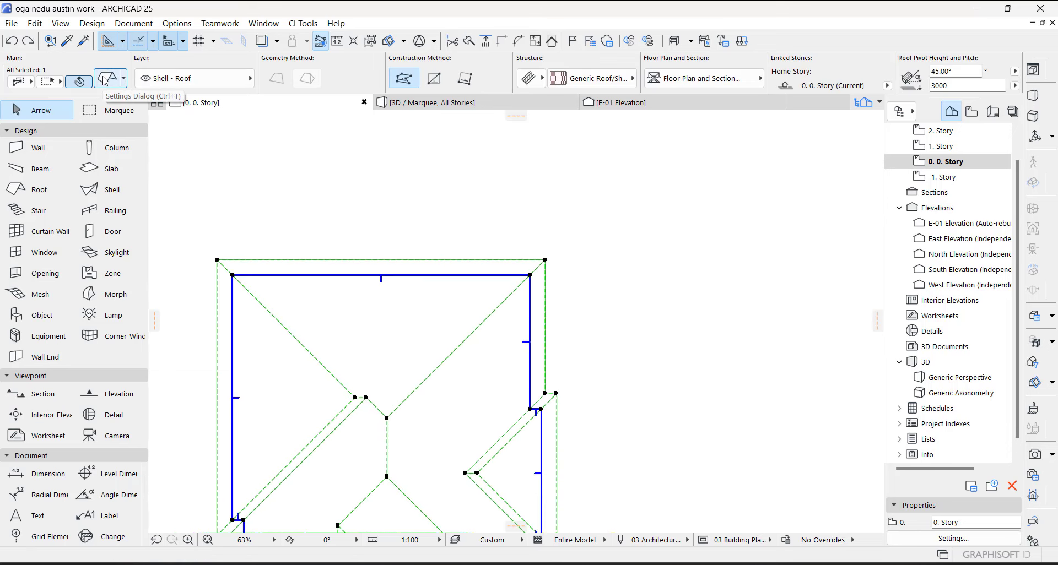
pyautogui.hotkey('ctrl', 't')
pyautogui.click(573, 101)
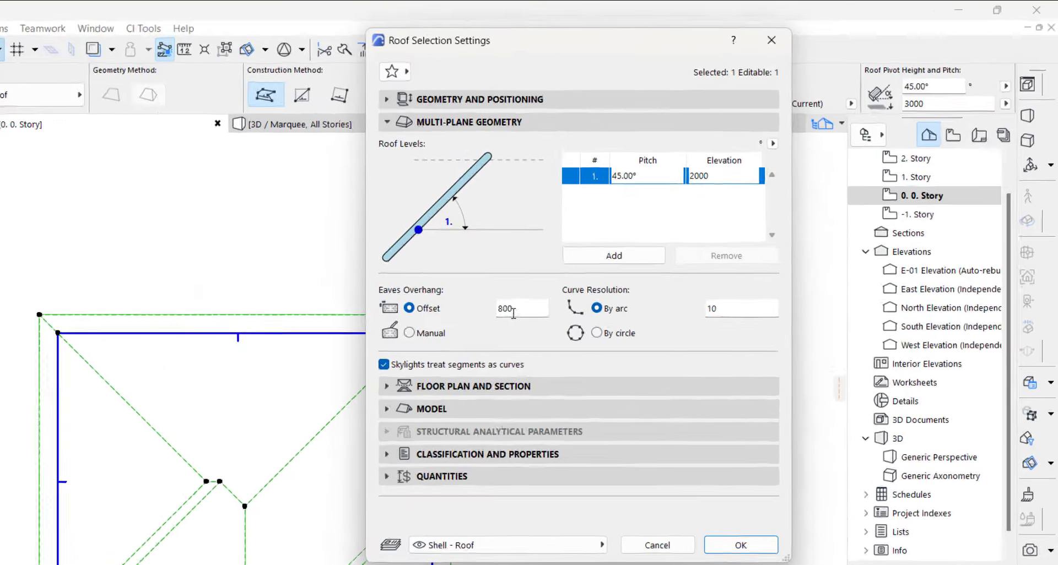
pyautogui.doubleClick(603, 254)
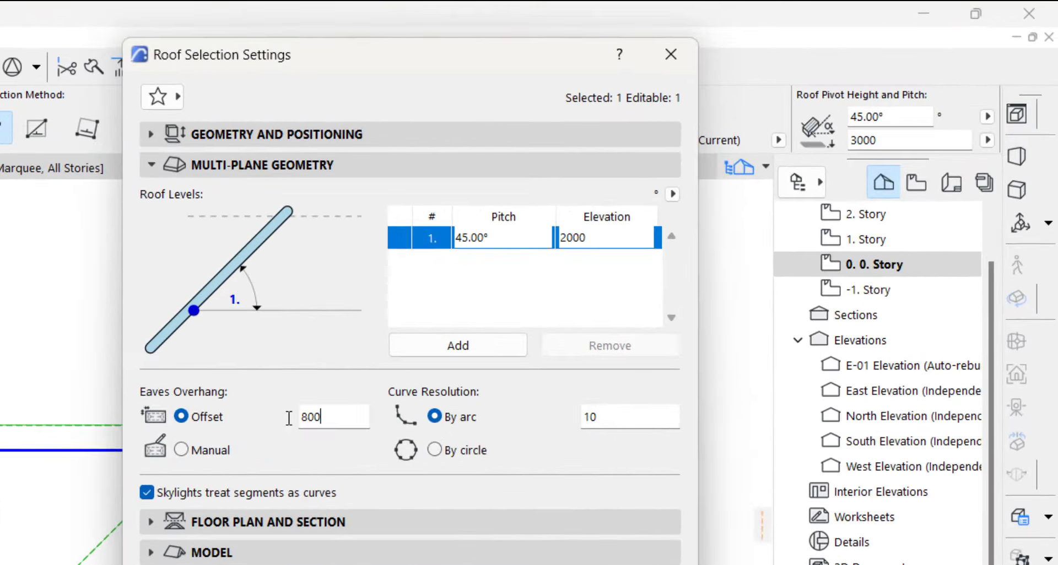
pyautogui.write('0')
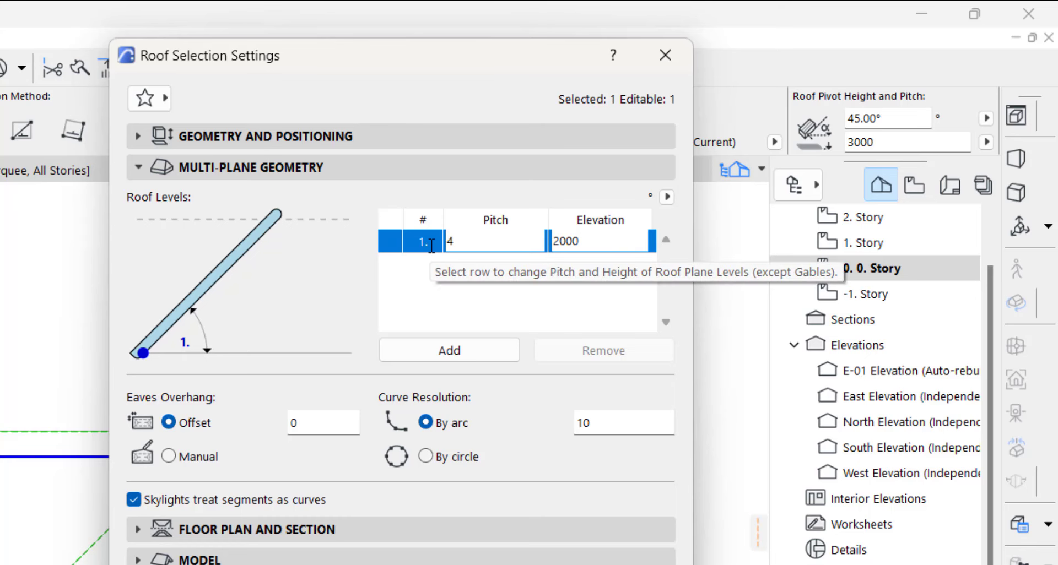
# - Switch the roof from composite to basic structure and set its thickness to 15
pyautogui.click(452, 137)
pyautogui.click(452, 137)
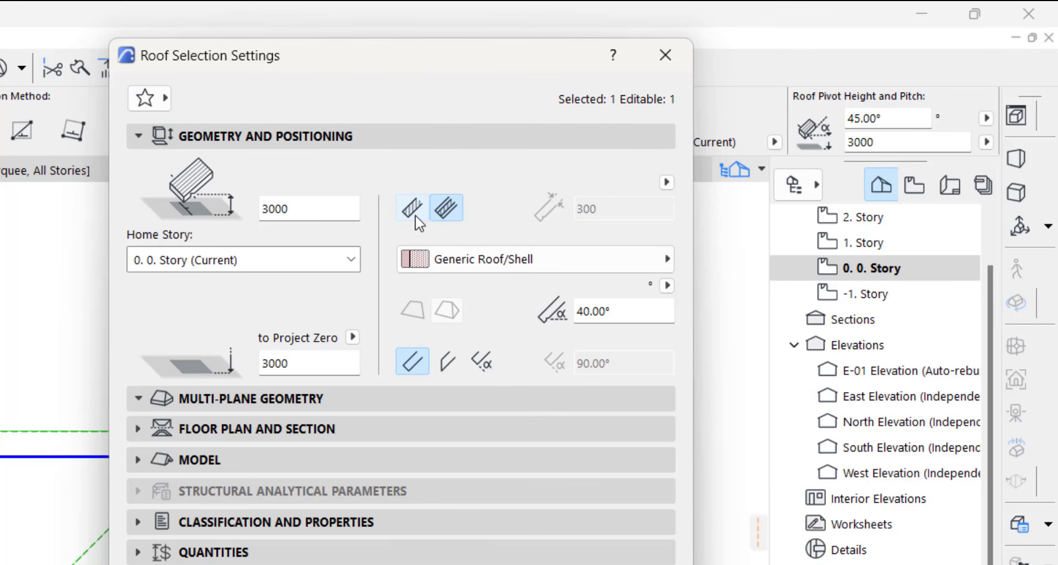
pyautogui.click(412, 208)
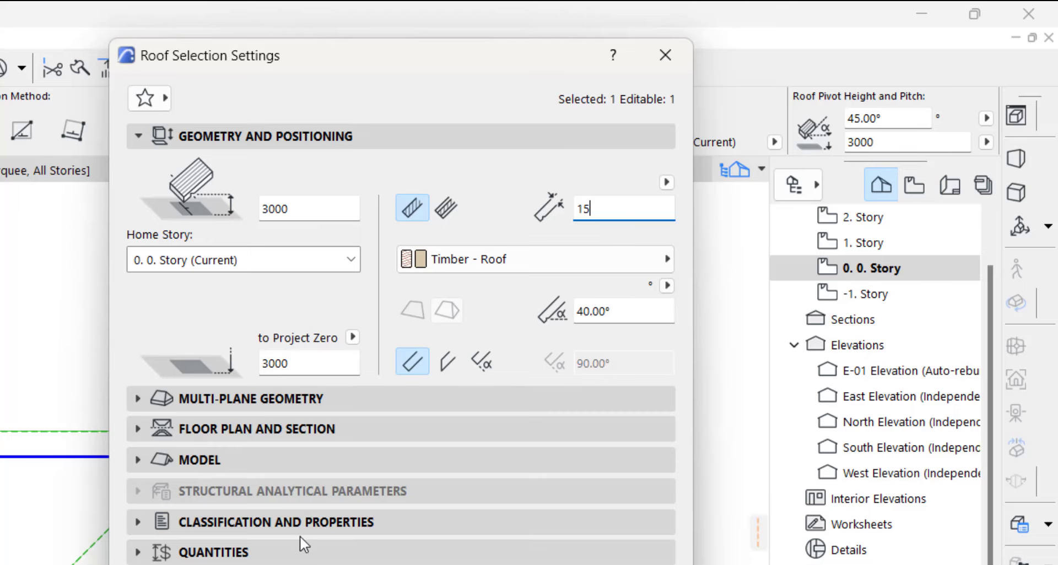
# - Override the roof's top, edge and bottom surfaces with linked Roof - Asphalt Shingle Gray and apply the roof settings
pyautogui.click(200, 462)
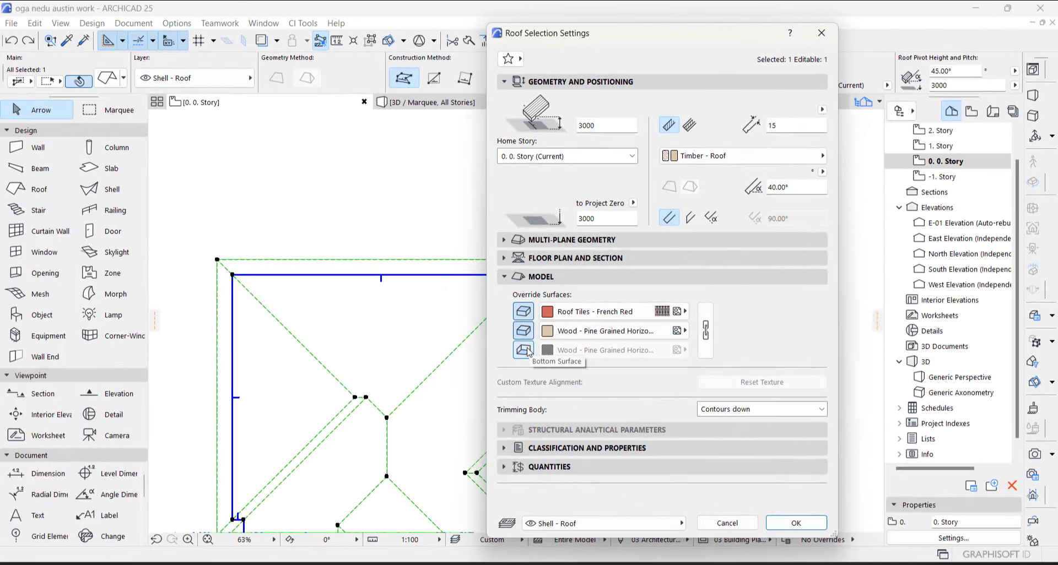
pyautogui.click(524, 349)
pyautogui.click(595, 311)
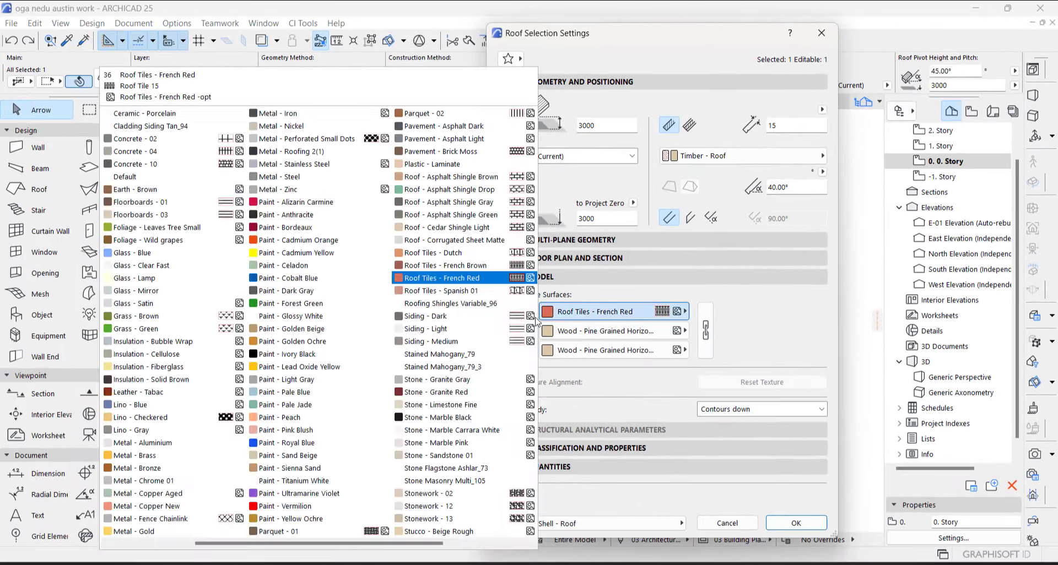
pyautogui.click(455, 214)
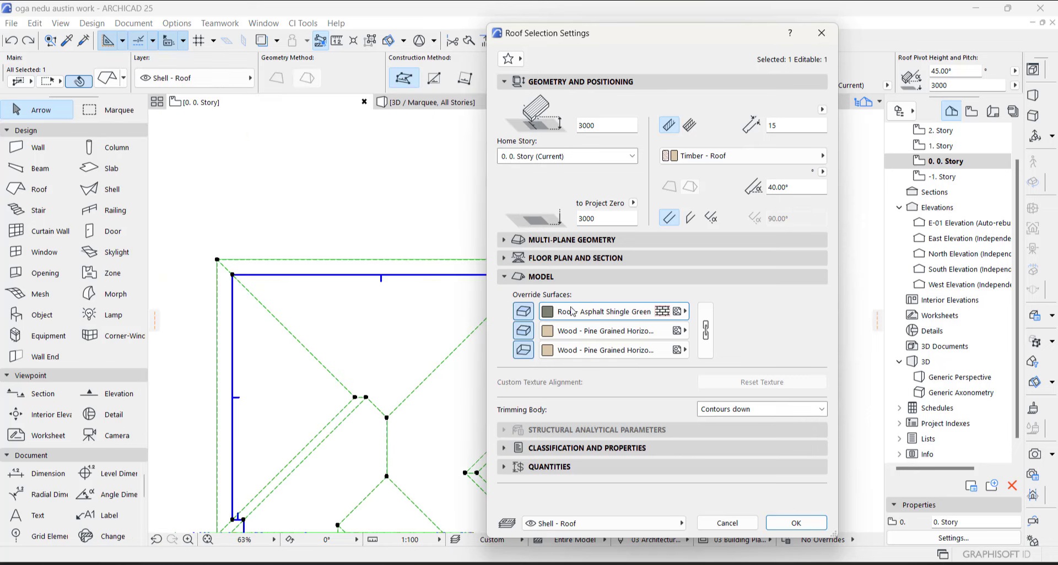
pyautogui.click(639, 313)
pyautogui.click(450, 189)
pyautogui.click(617, 311)
pyautogui.click(446, 203)
pyautogui.click(705, 331)
pyautogui.click(780, 526)
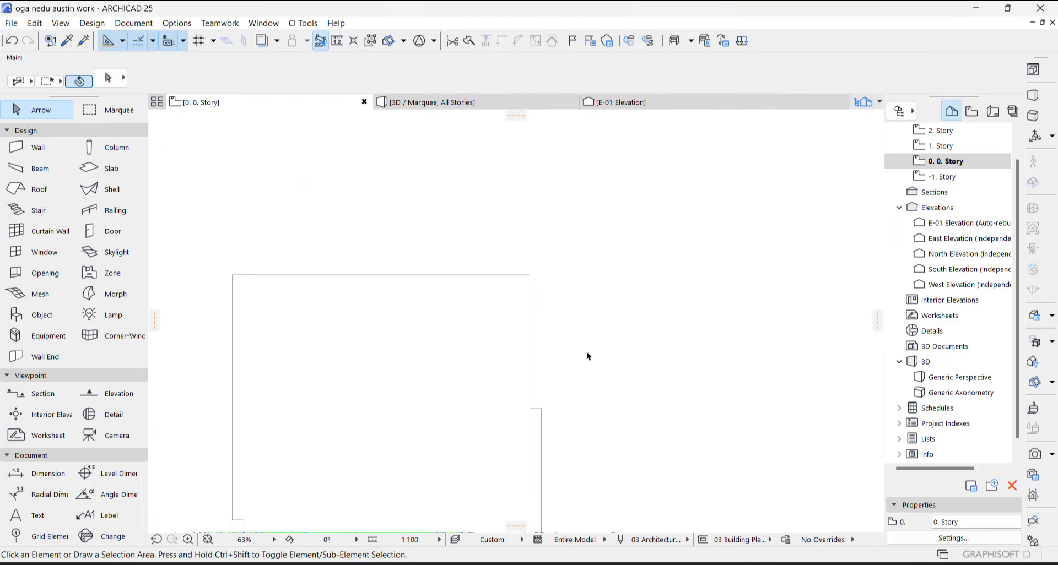
# - Enclose the house outline and its new roof in a rectangular marquee and show that area in 3D
pyautogui.scroll(-5, 512, 305)
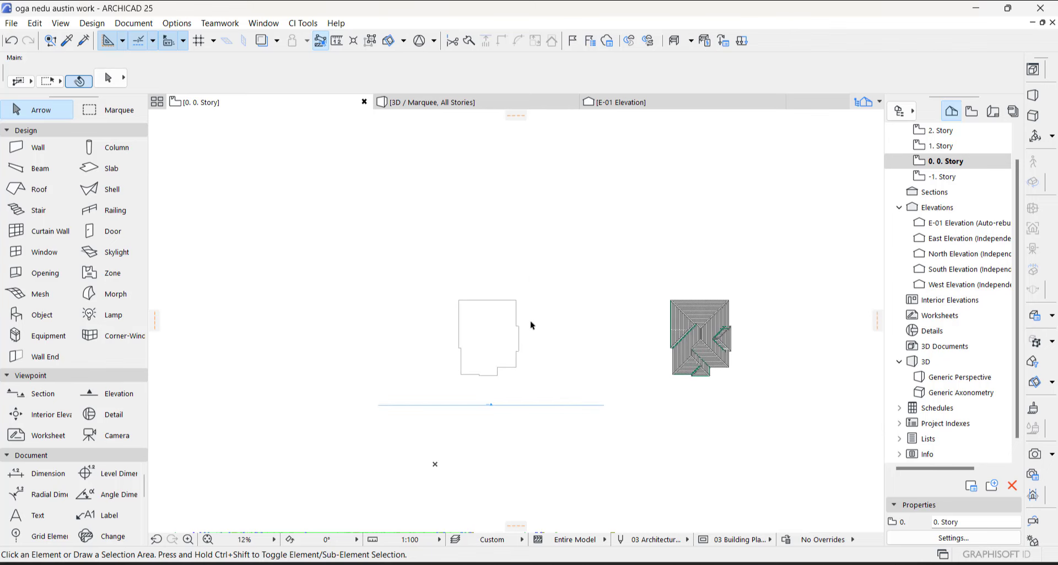
pyautogui.click(106, 111)
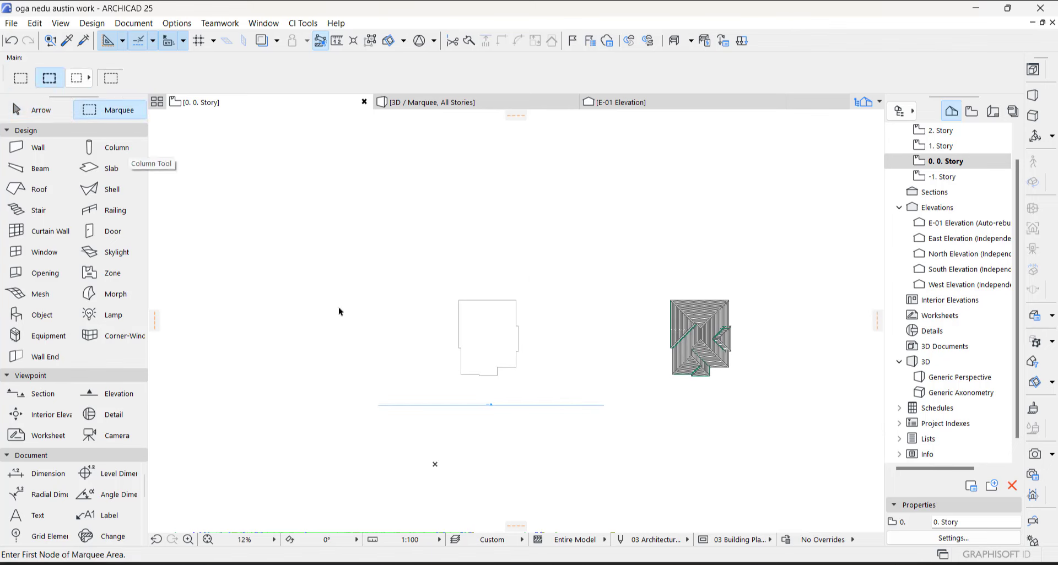
pyautogui.click(387, 261)
pyautogui.click(569, 452)
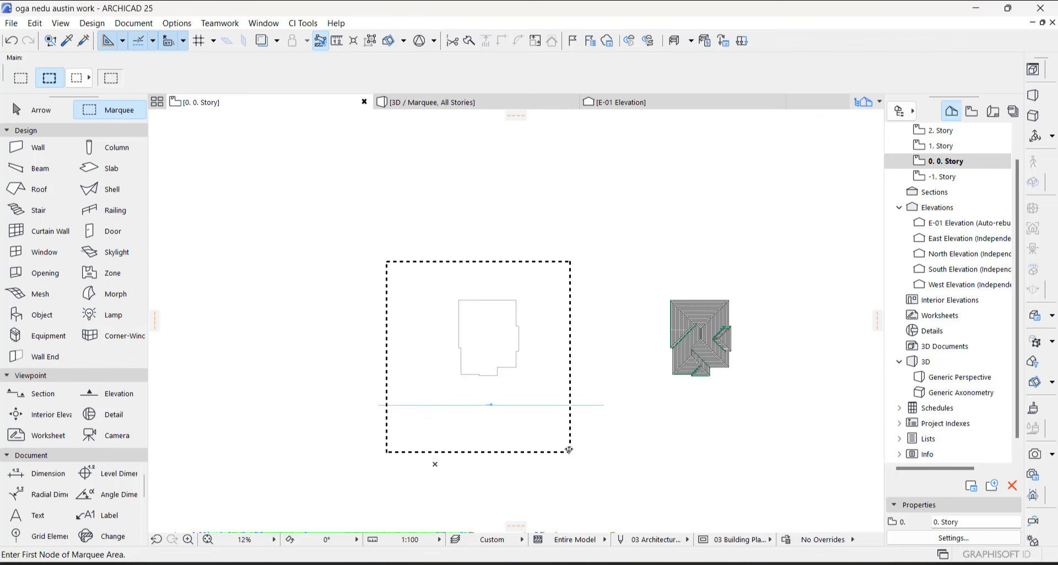
pyautogui.press('F5')
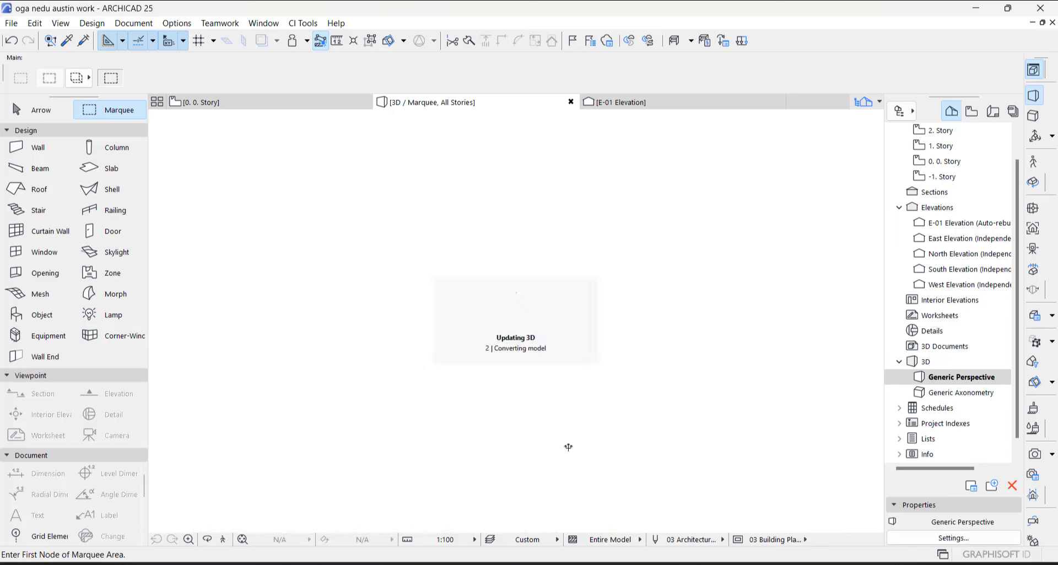
# - Move the new roof straight up onto the imported house, snapping its front eaves corner to the house's fascia corner
pyautogui.scroll(-5, 529, 366)
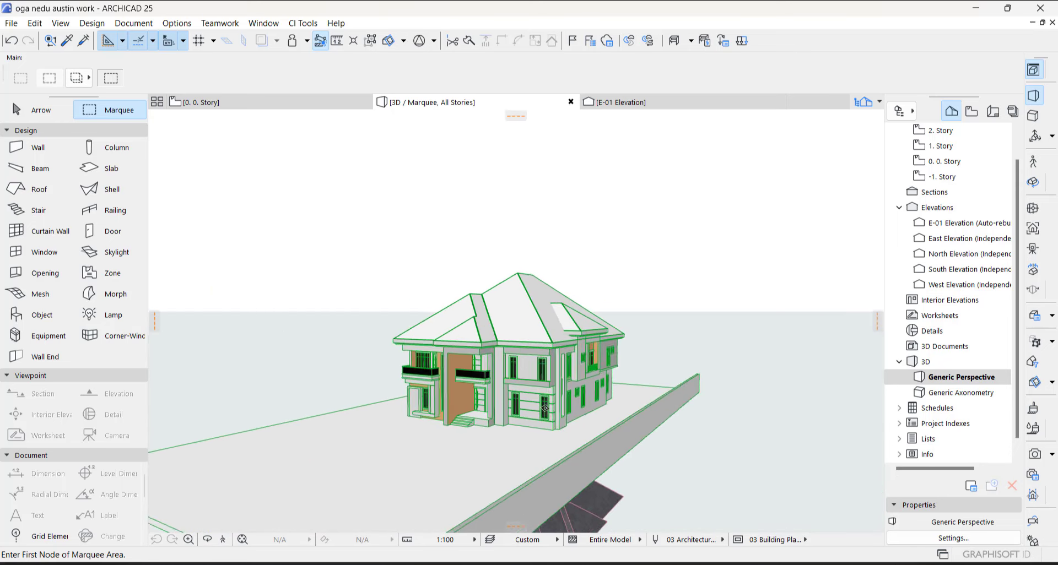
pyautogui.keyDown('shift'); pyautogui.moveTo(581, 484); pyautogui.dragTo(581, 483, button='middle'); pyautogui.keyUp('shift')
pyautogui.moveTo(581, 483); pyautogui.dragTo(553, 445)
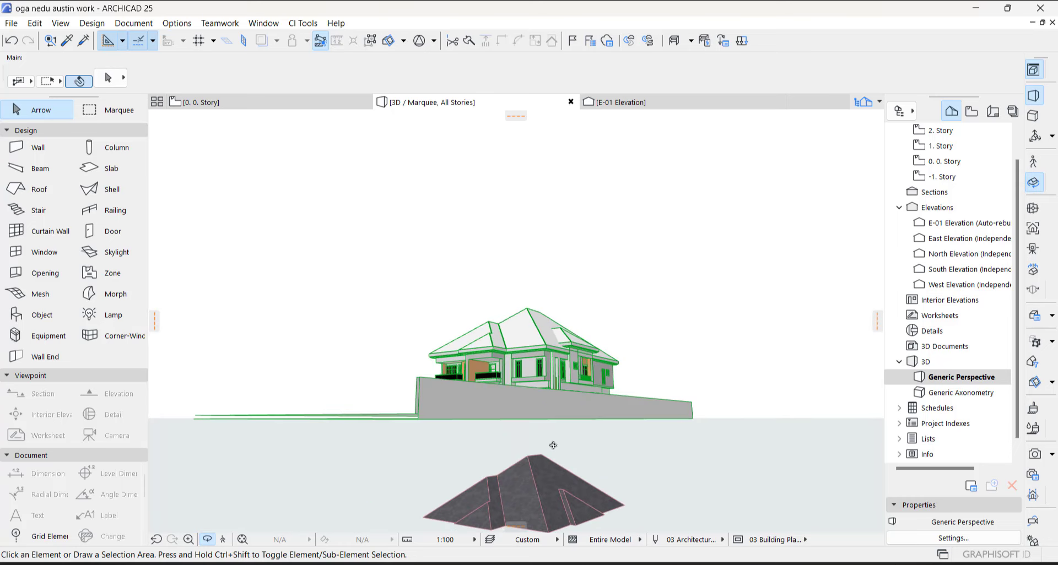
pyautogui.click(541, 517)
pyautogui.hotkey('ctrl', 'd')
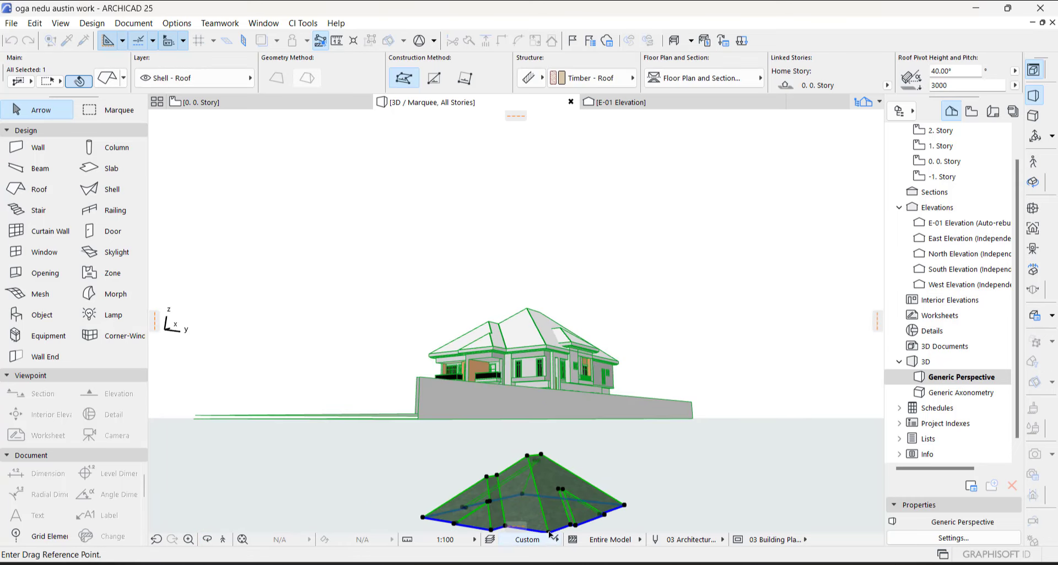
pyautogui.click(552, 486)
pyautogui.scroll(5, 543, 424)
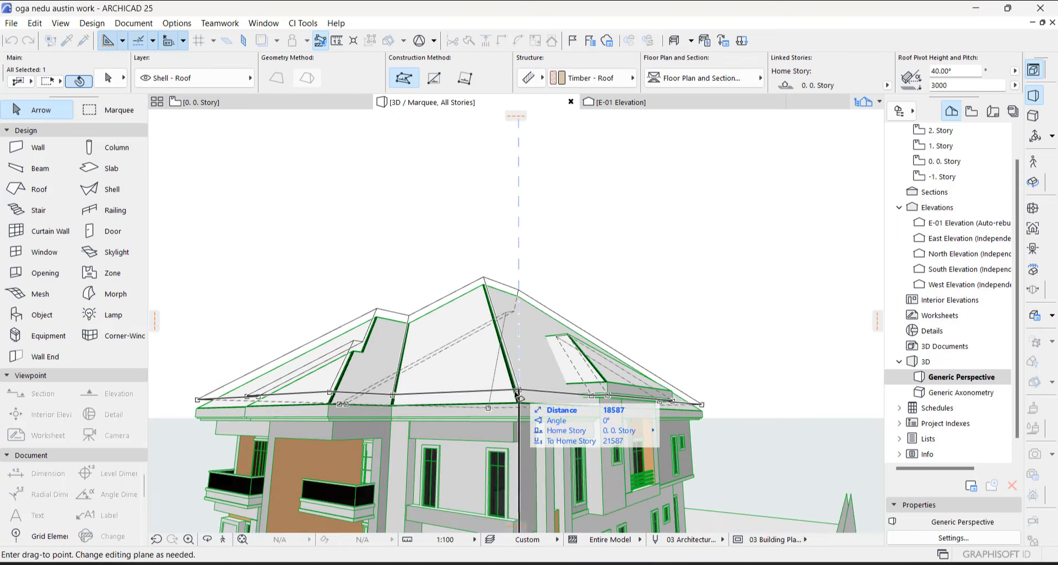
pyautogui.scroll(5, 543, 437)
pyautogui.scroll(-3, 613, 398)
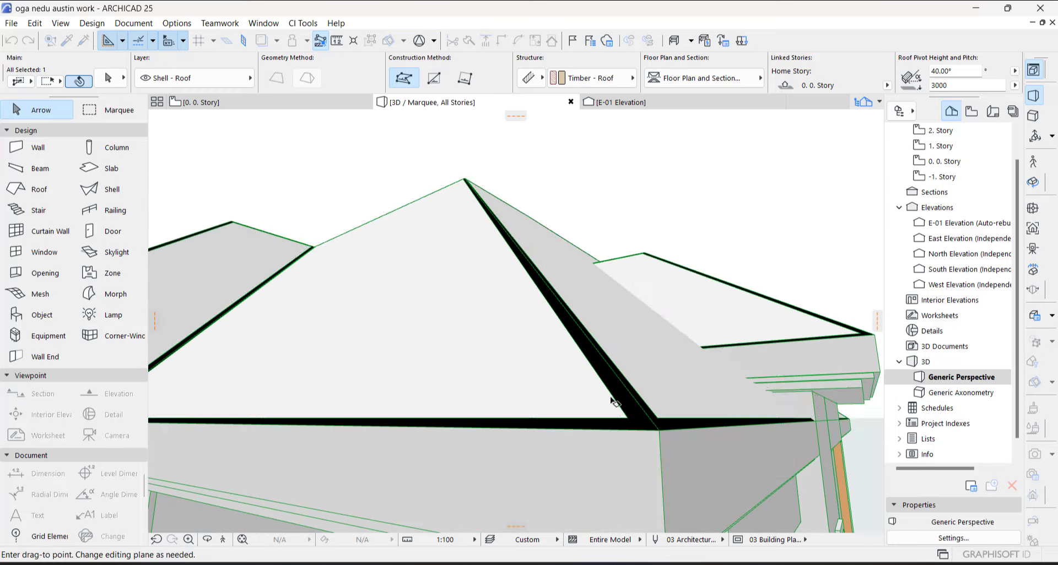
pyautogui.click(658, 430)
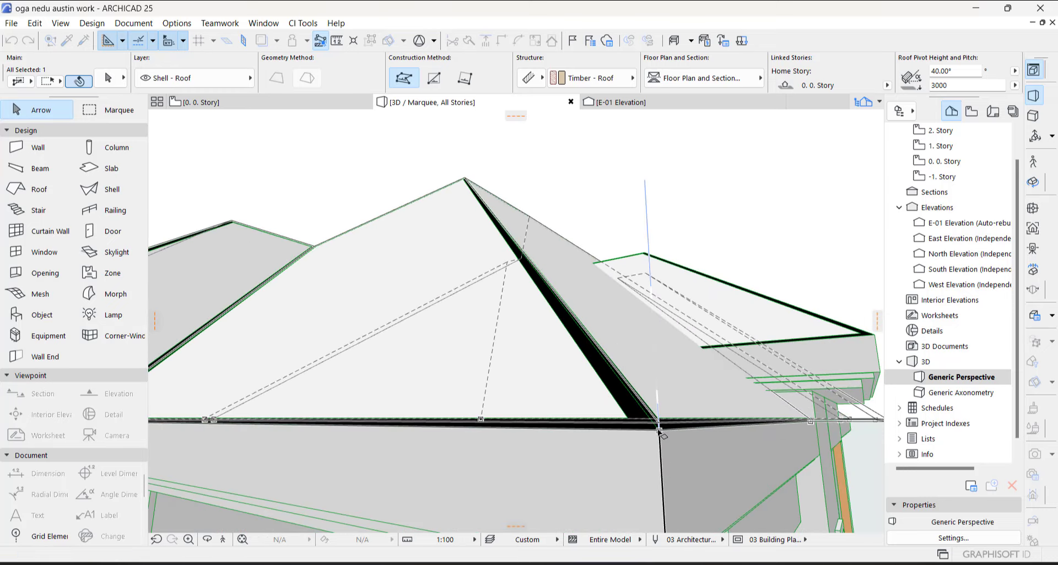
pyautogui.press('Escape')
# - Change the raised roof's edge cut to vertical in its settings so its eaves align with the fascia
pyautogui.scroll(-1, 489, 408)
pyautogui.scroll(3, 493, 412)
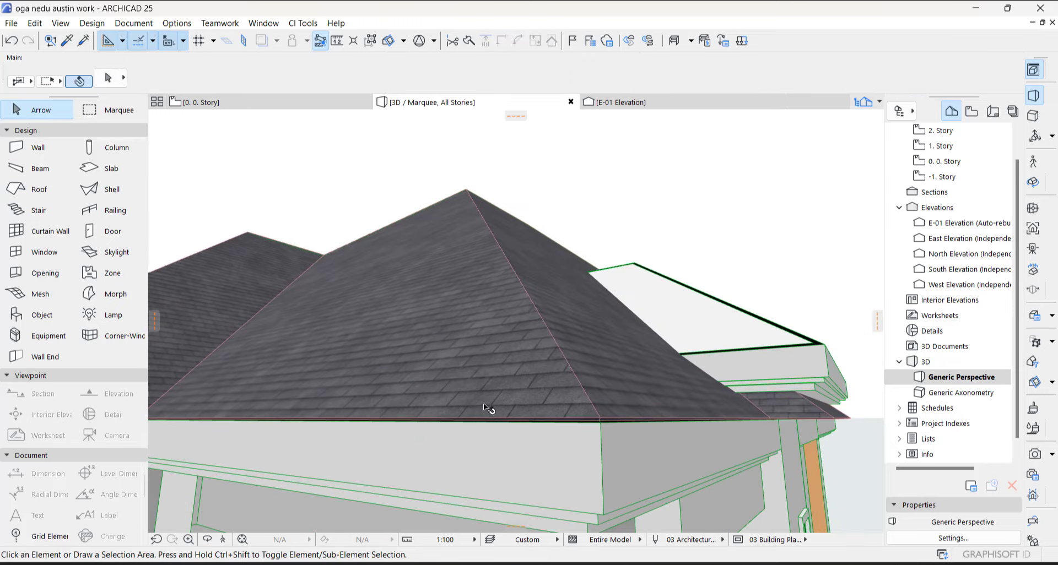
pyautogui.scroll(2, 601, 441)
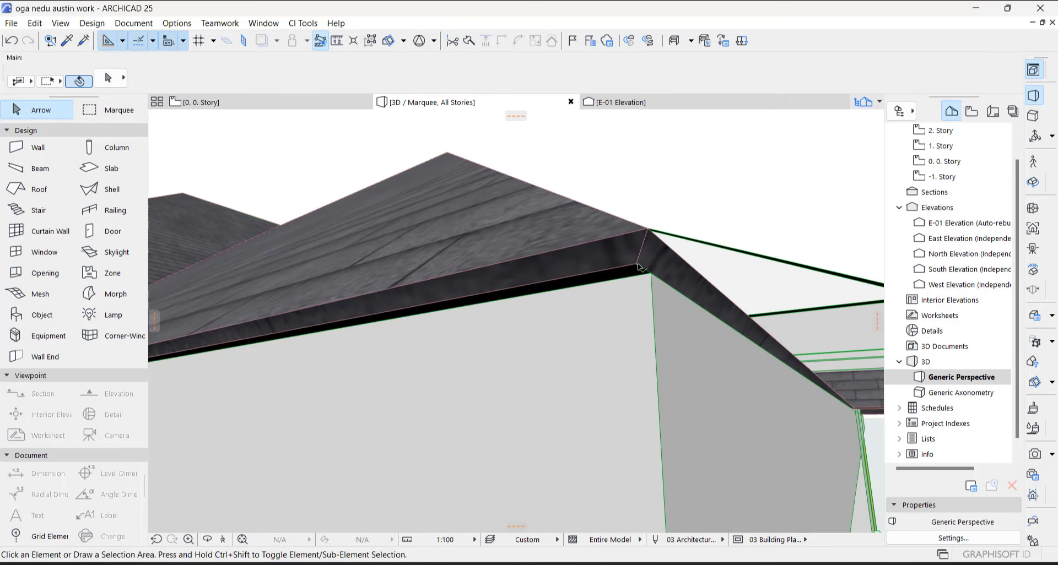
pyautogui.click(637, 265)
pyautogui.keyDown('shift'); pyautogui.moveTo(639, 274); pyautogui.dragTo(564, 387, button='middle'); pyautogui.keyUp('shift')
pyautogui.scroll(5, 565, 387)
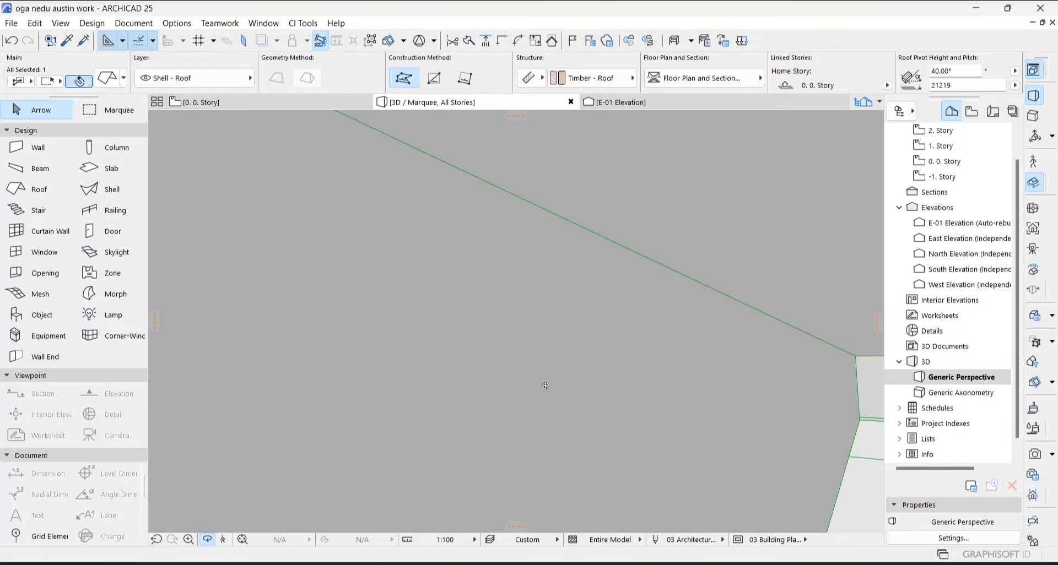
pyautogui.scroll(-3, 545, 372)
pyautogui.press('Escape')
pyautogui.press('Escape')
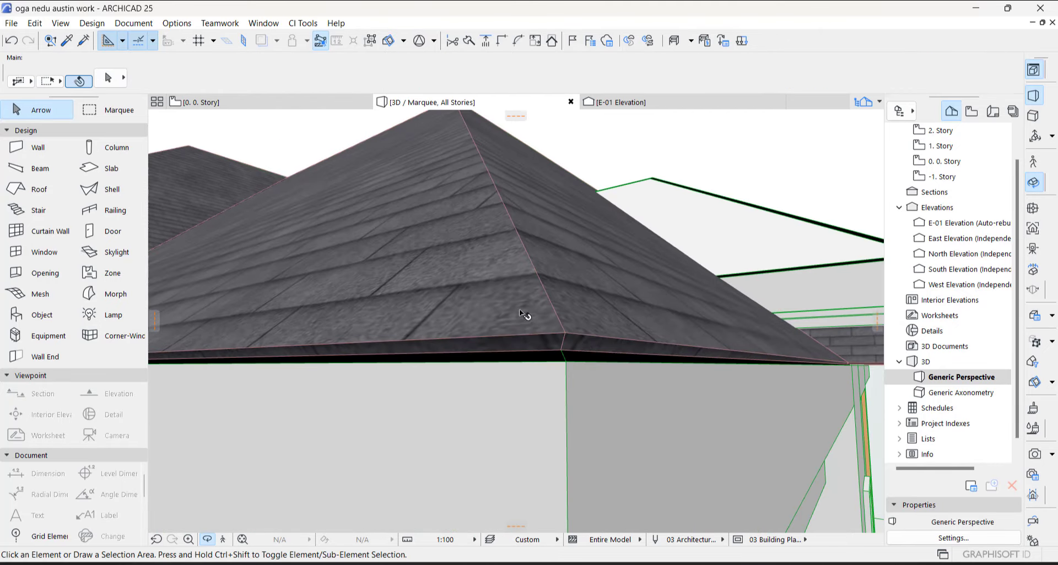
pyautogui.doubleClick(573, 332)
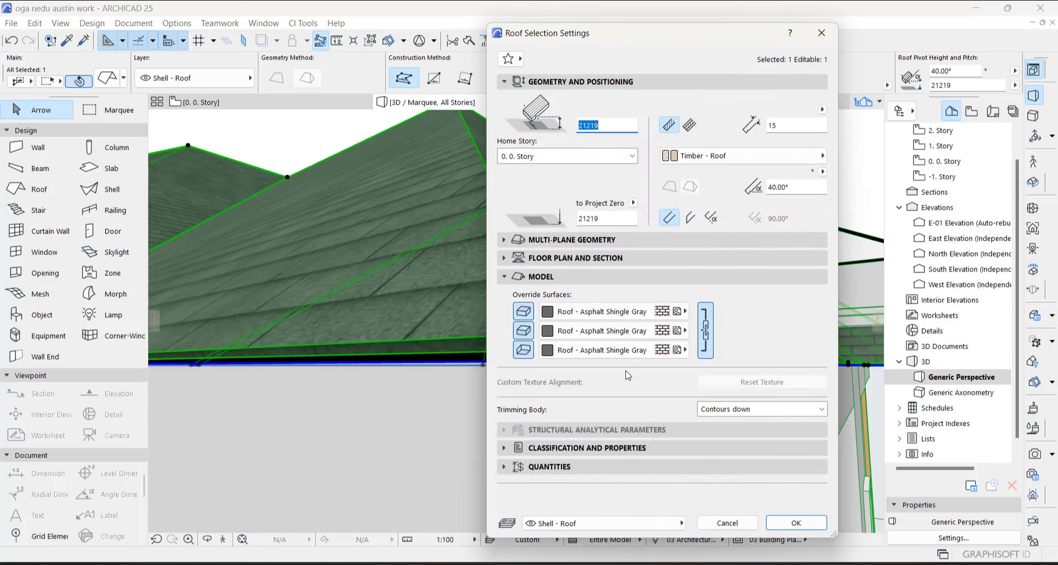
pyautogui.click(689, 218)
pyautogui.click(784, 525)
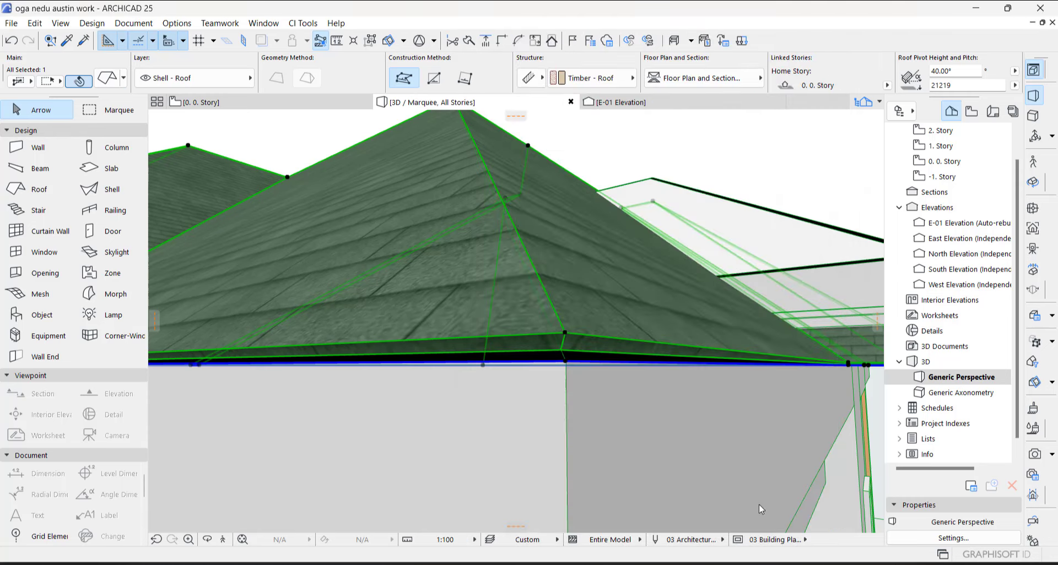
# - Examine how the shingled roof fits the house along the eaves and around the raised side dormer
pyautogui.scroll(-6, 547, 403)
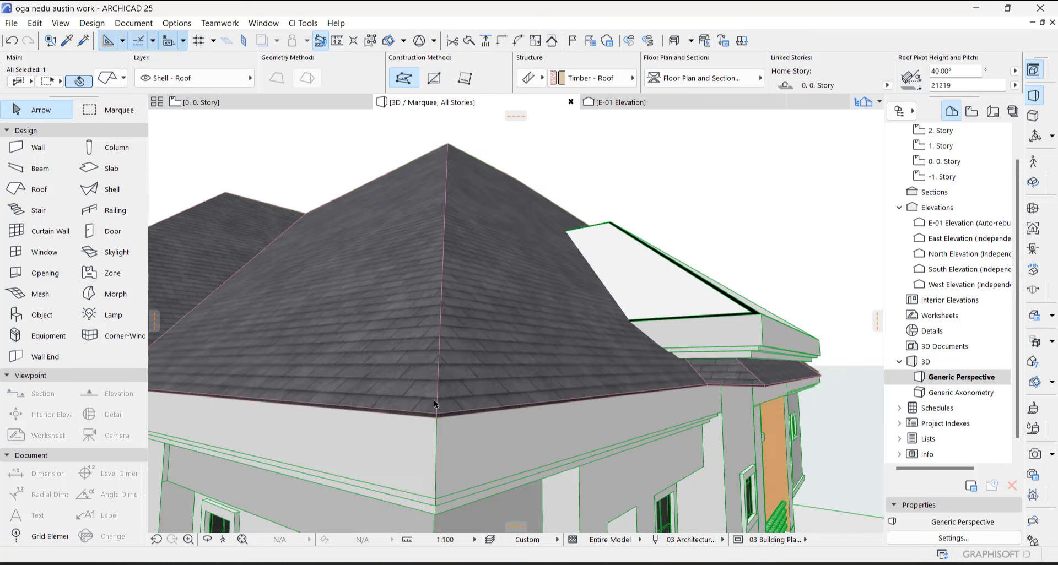
pyautogui.scroll(-3, 532, 393)
pyautogui.press('Escape')
pyautogui.scroll(3, 527, 393)
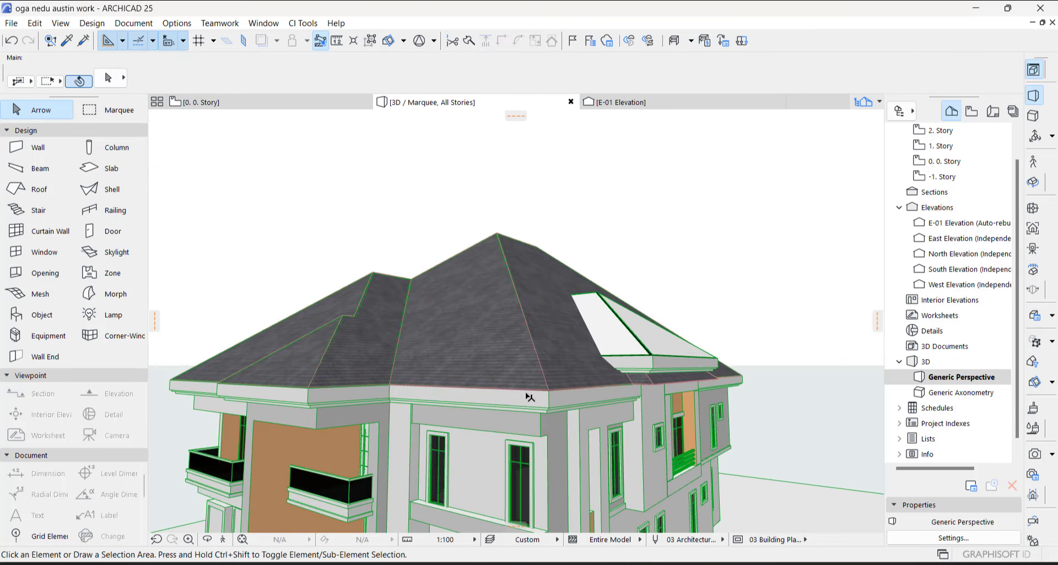
pyautogui.keyDown('shift'); pyautogui.moveTo(470, 371); pyautogui.dragTo(524, 434, button='middle'); pyautogui.keyUp('shift')
pyautogui.scroll(5, 518, 375)
pyautogui.scroll(2, 791, 304)
pyautogui.moveTo(523, 433); pyautogui.dragTo(479, 423)
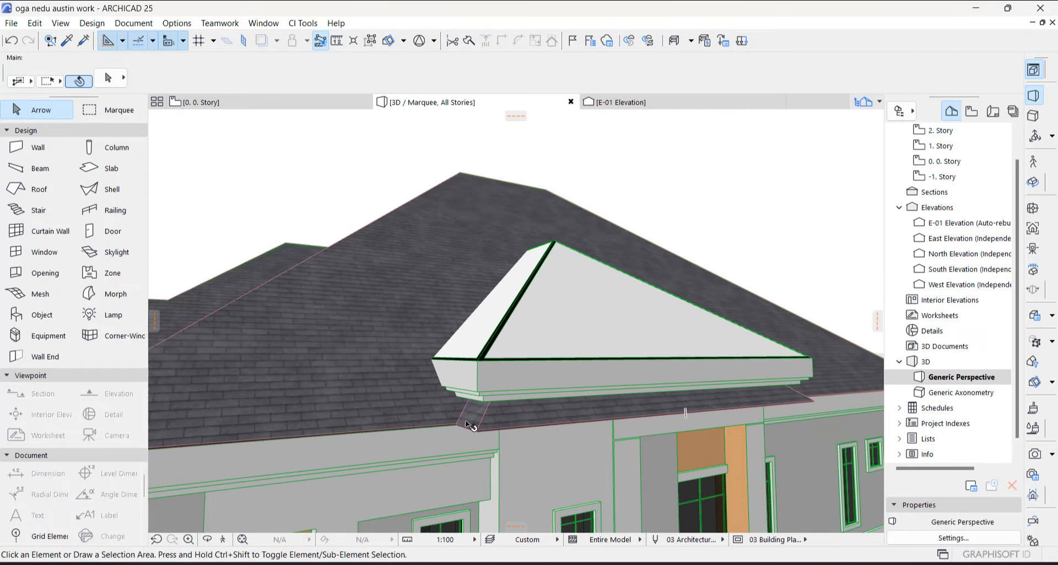
pyautogui.scroll(-4, 681, 380)
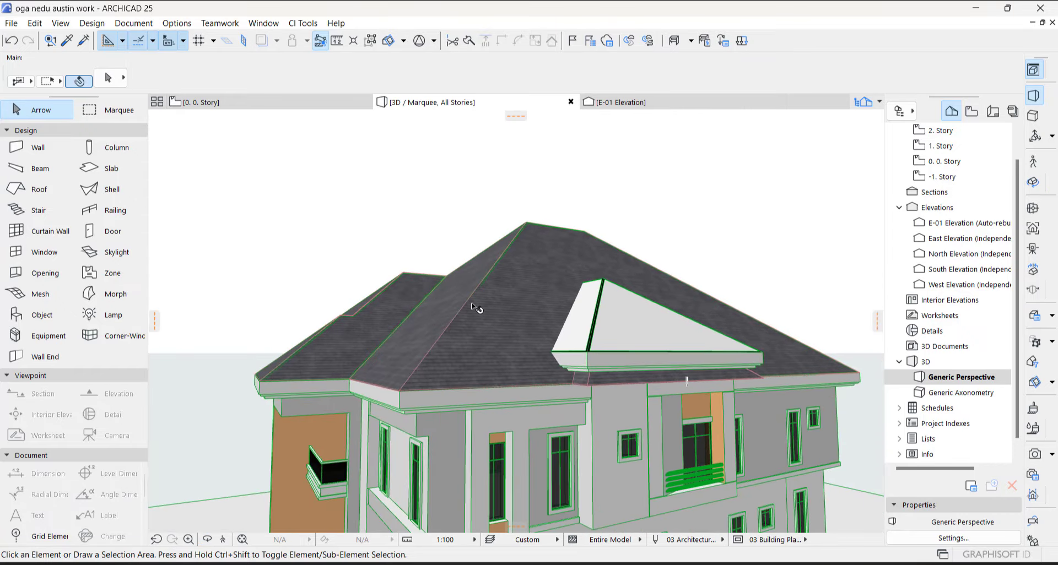
# - Split the multi-plane roof into separate single-plane roofs and accept deletion of the original
pyautogui.click(508, 313)
pyautogui.rightClick(450, 187)
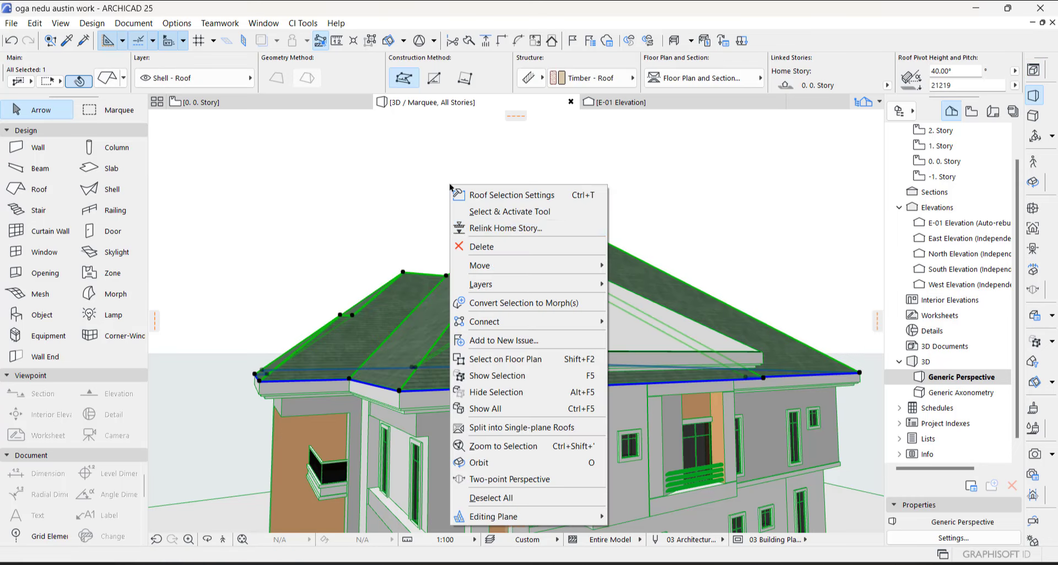
pyautogui.click(500, 427)
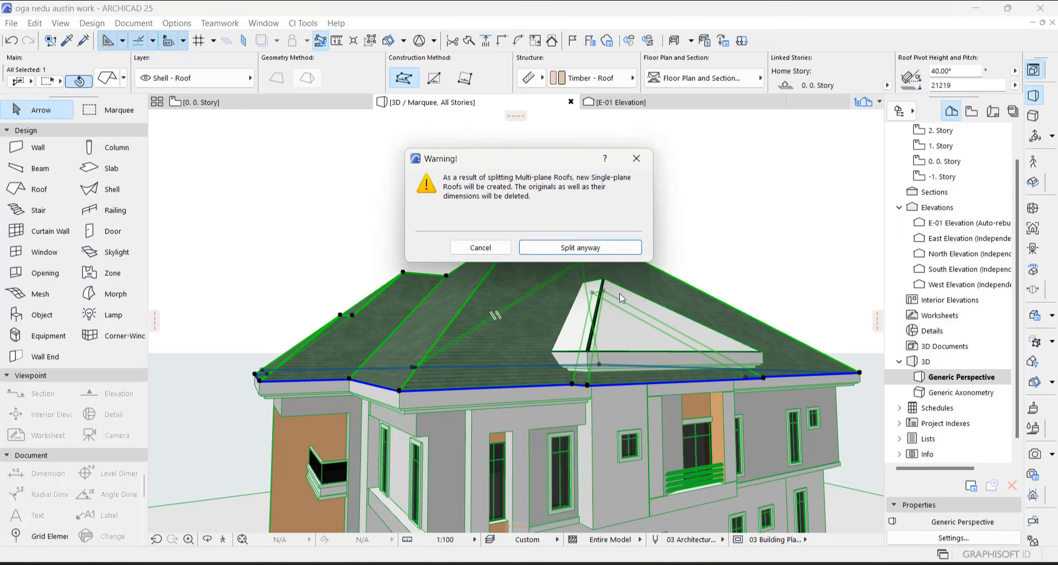
pyautogui.click(575, 248)
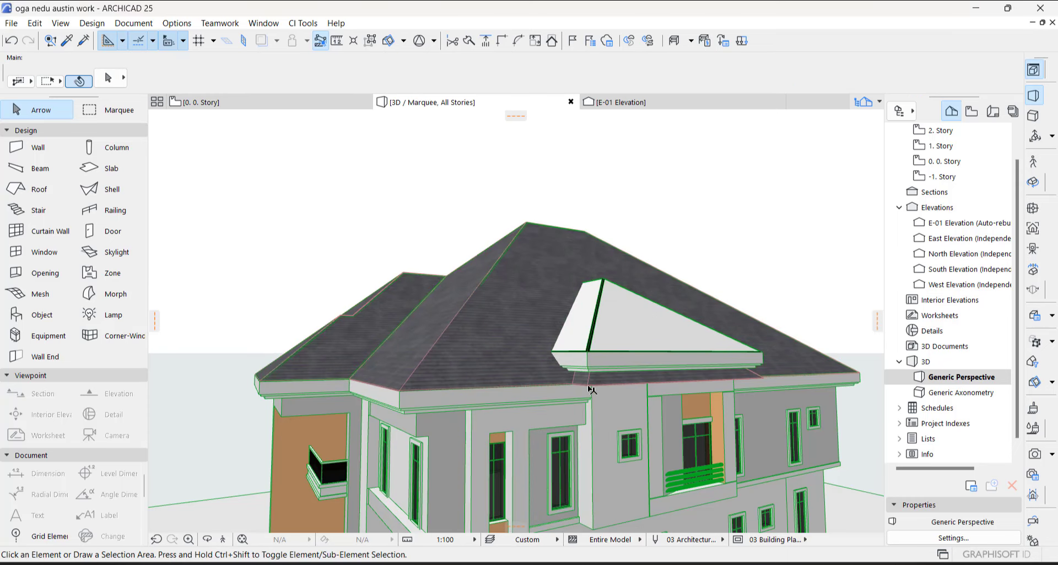
# - Suspend grouping so the split roof planes can be selected individually, and clear the selection
pyautogui.scroll(4, 575, 375)
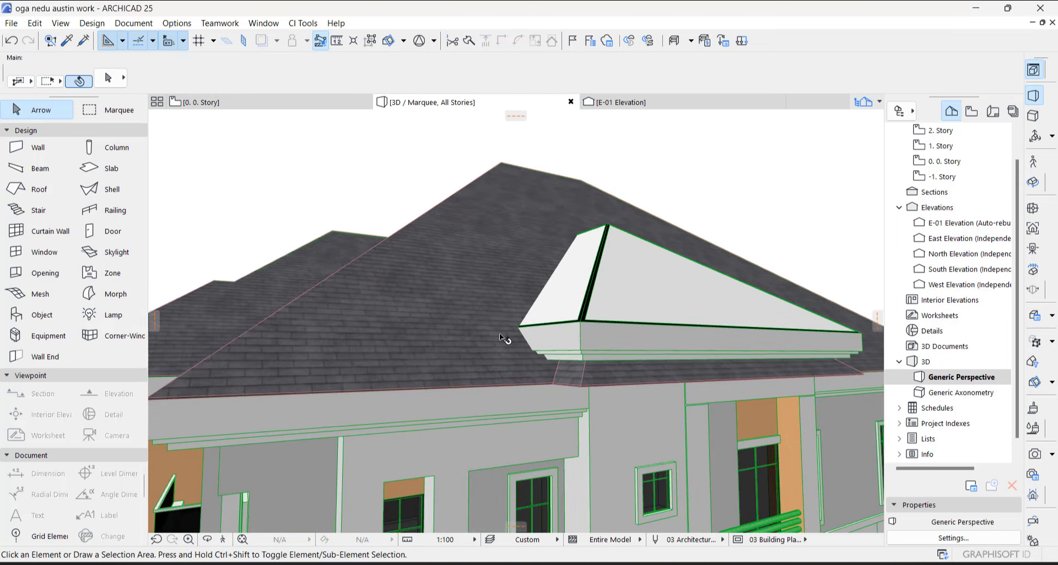
pyautogui.click(457, 317)
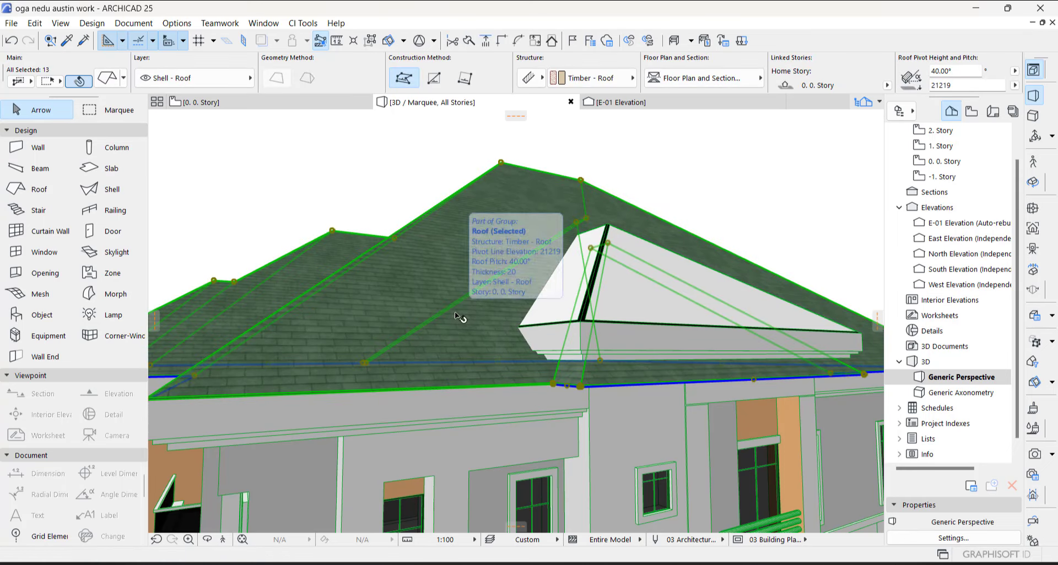
pyautogui.click(423, 170)
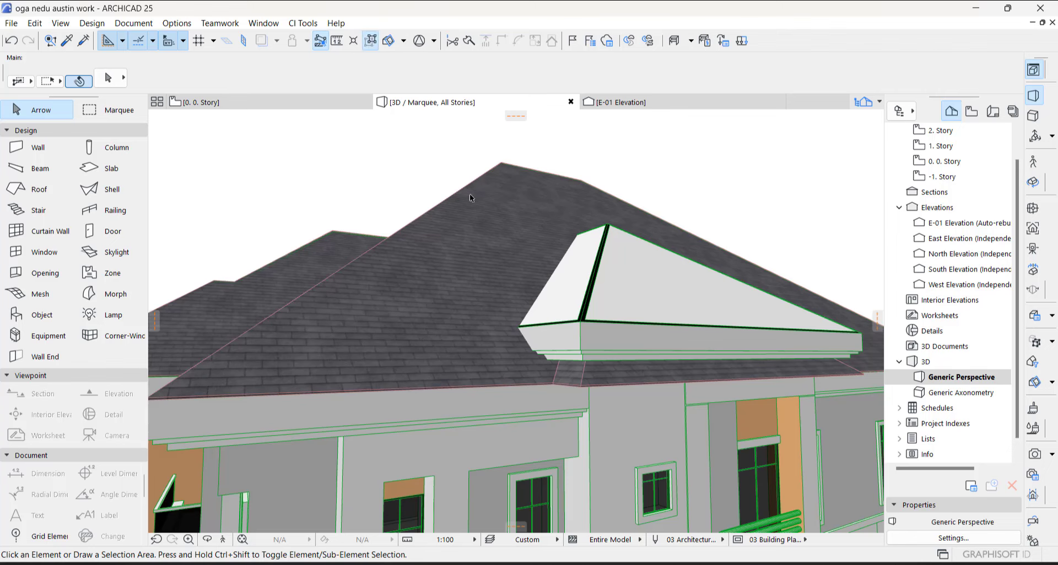
# - Select the side projection's three roof planes and move them vertically from their eave corner up to the dormer fascia's upper corner
pyautogui.click(599, 361)
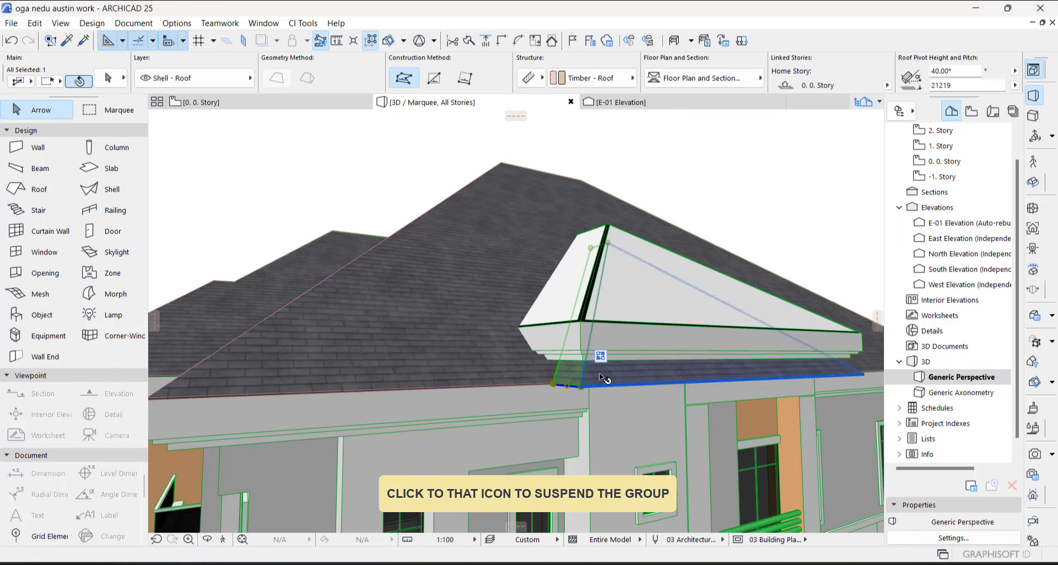
pyautogui.keyDown('shift'); pyautogui.moveTo(653, 375); pyautogui.dragTo(747, 391, button='middle'); pyautogui.keyUp('shift')
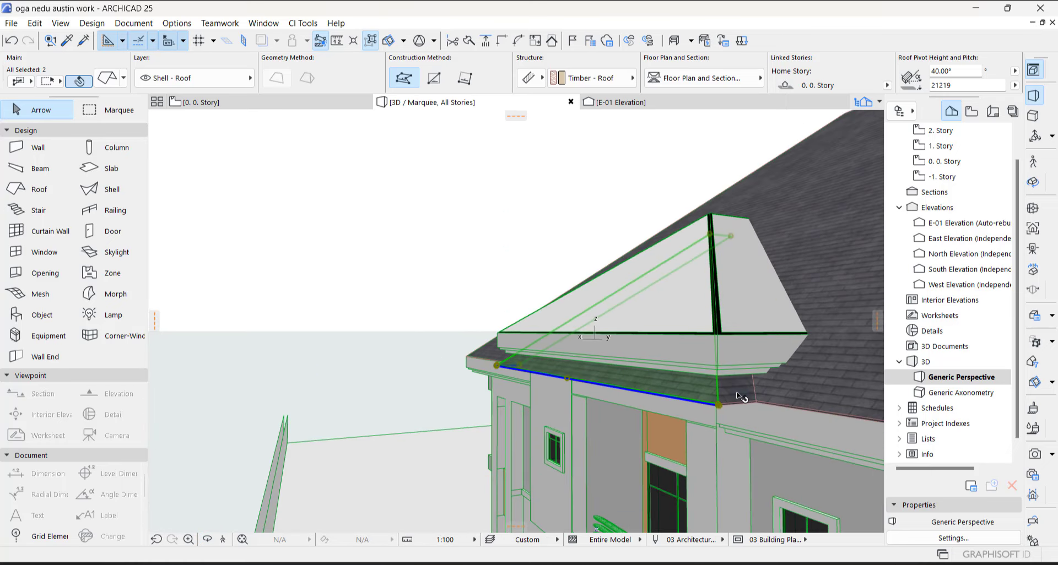
pyautogui.hotkey('ctrl', 'd')
pyautogui.click(718, 405)
pyautogui.scroll(5, 721, 411)
pyautogui.scroll(-1, 712, 386)
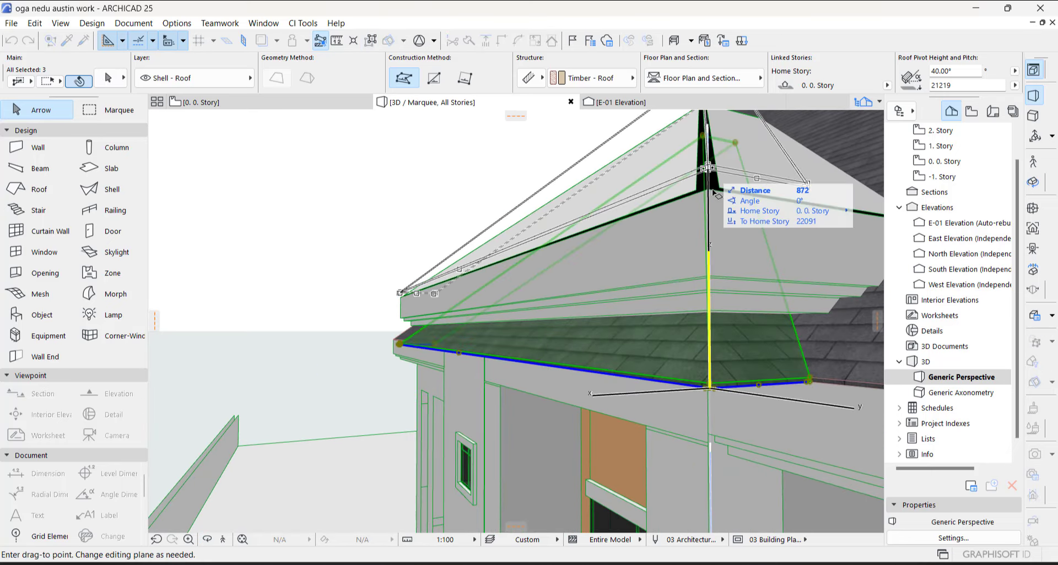
pyautogui.scroll(3, 715, 194)
pyautogui.scroll(-2, 714, 199)
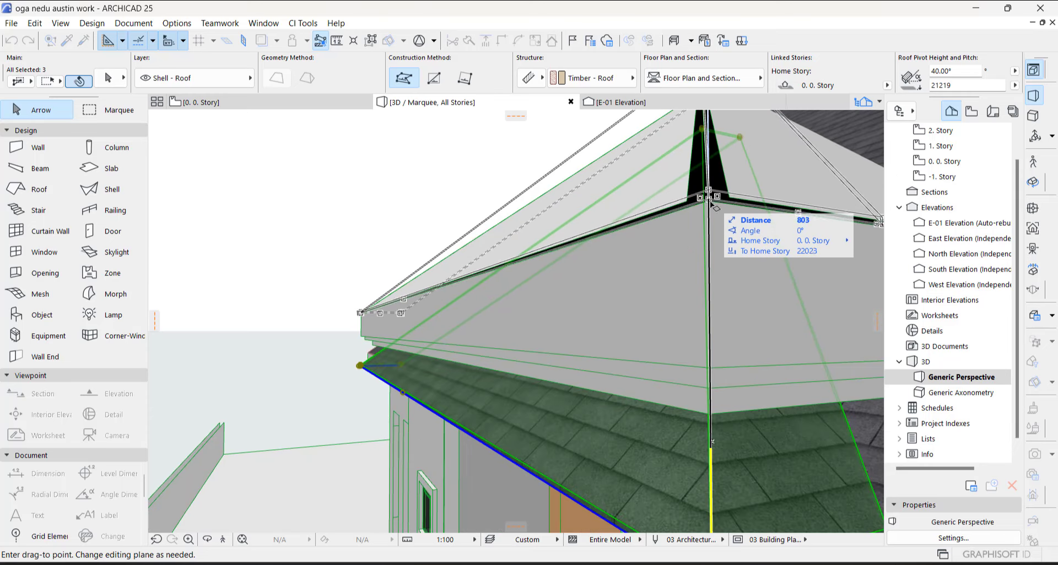
pyautogui.scroll(2, 709, 202)
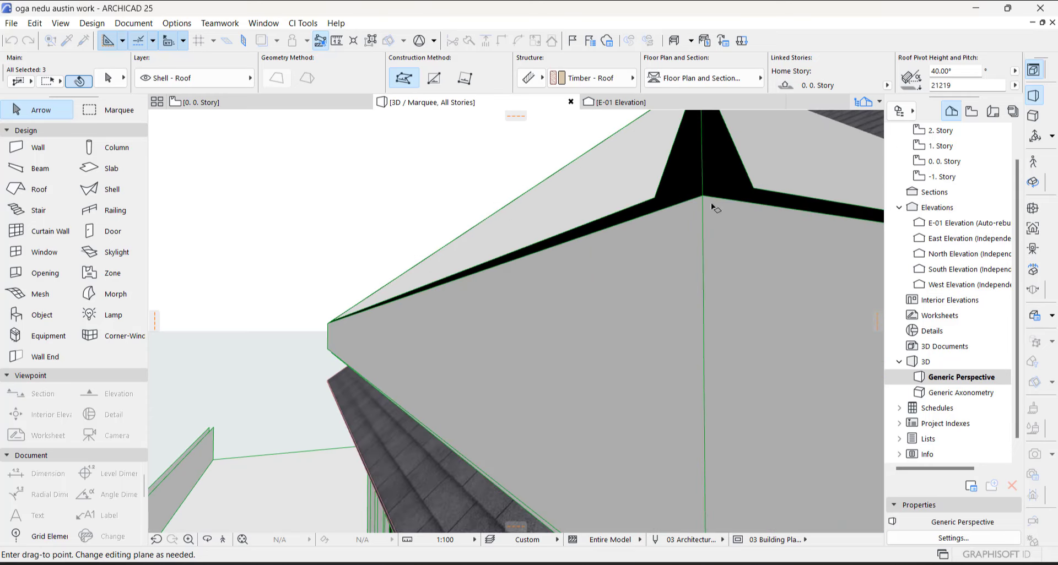
pyautogui.click(704, 196)
pyautogui.scroll(-5, 711, 231)
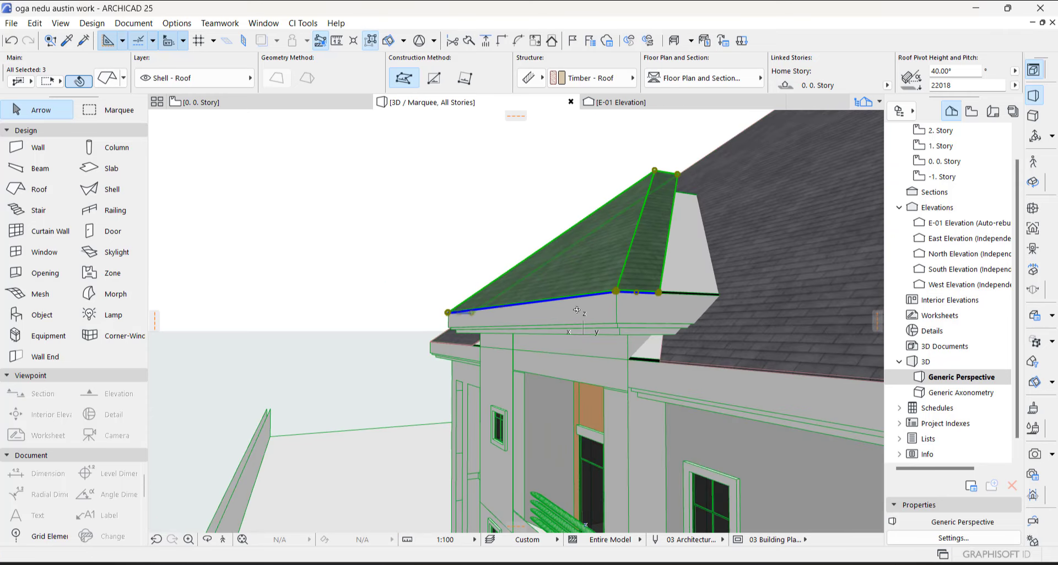
# - Offset the open sloping edge of the dormer's narrow side plane into the main roof to cover the bare strip
pyautogui.keyDown('shift'); pyautogui.moveTo(552, 293); pyautogui.dragTo(673, 287, button='middle'); pyautogui.keyUp('shift')
pyautogui.scroll(-4, 617, 259)
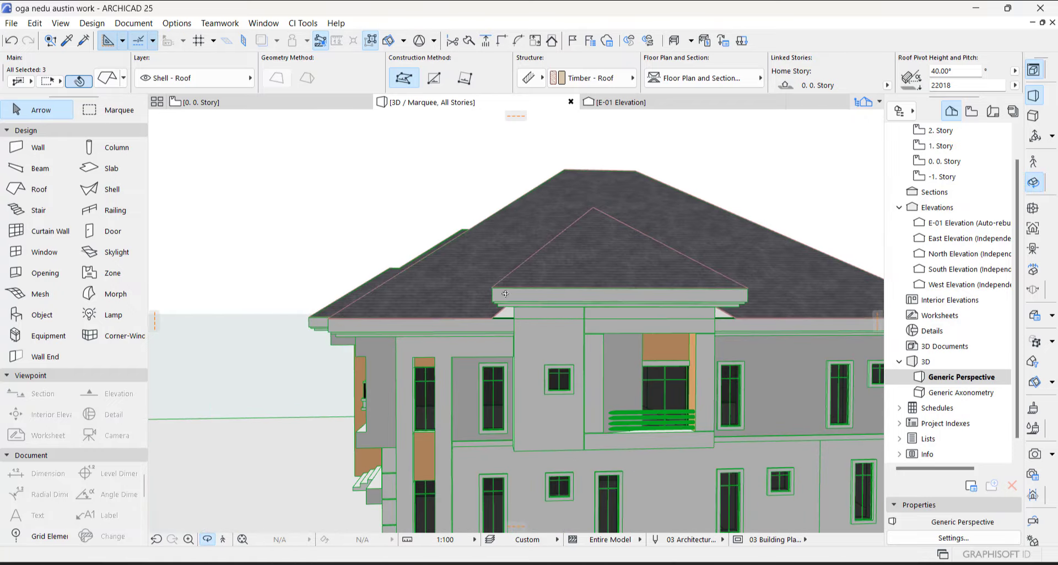
pyautogui.keyDown('shift'); pyautogui.moveTo(519, 295); pyautogui.dragTo(678, 275, button='middle'); pyautogui.keyUp('shift')
pyautogui.scroll(-4, 656, 239)
pyautogui.keyDown('shift'); pyautogui.moveTo(515, 322); pyautogui.dragTo(573, 342, button='middle'); pyautogui.keyUp('shift')
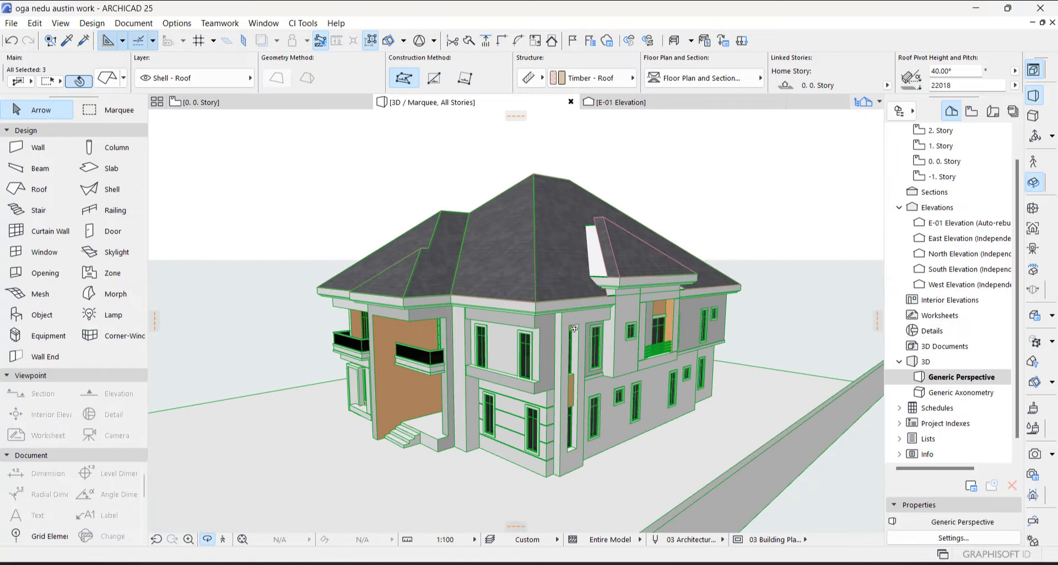
pyautogui.scroll(6, 653, 286)
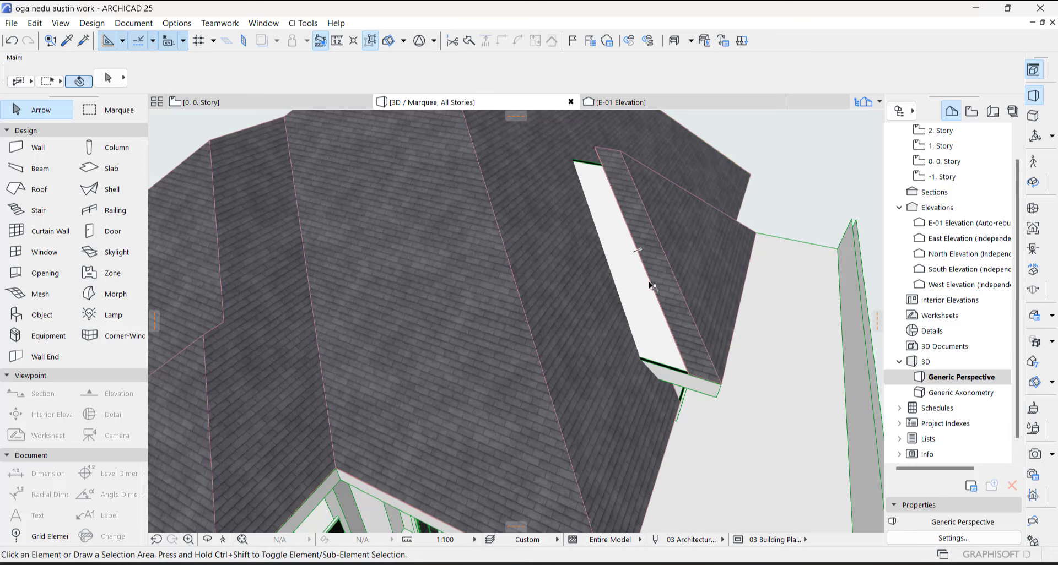
pyautogui.click(650, 285)
pyautogui.click(650, 284)
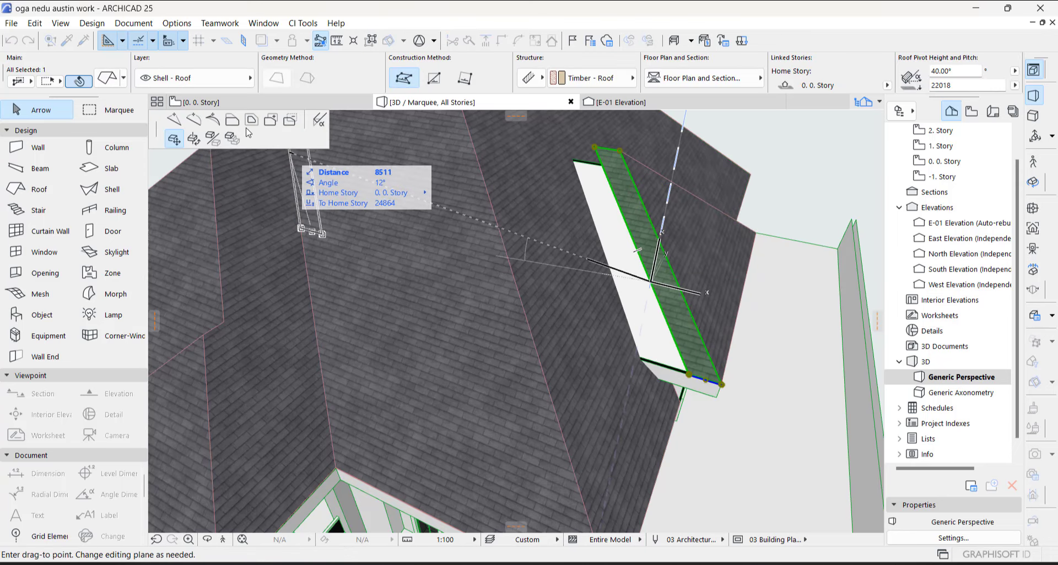
pyautogui.click(232, 120)
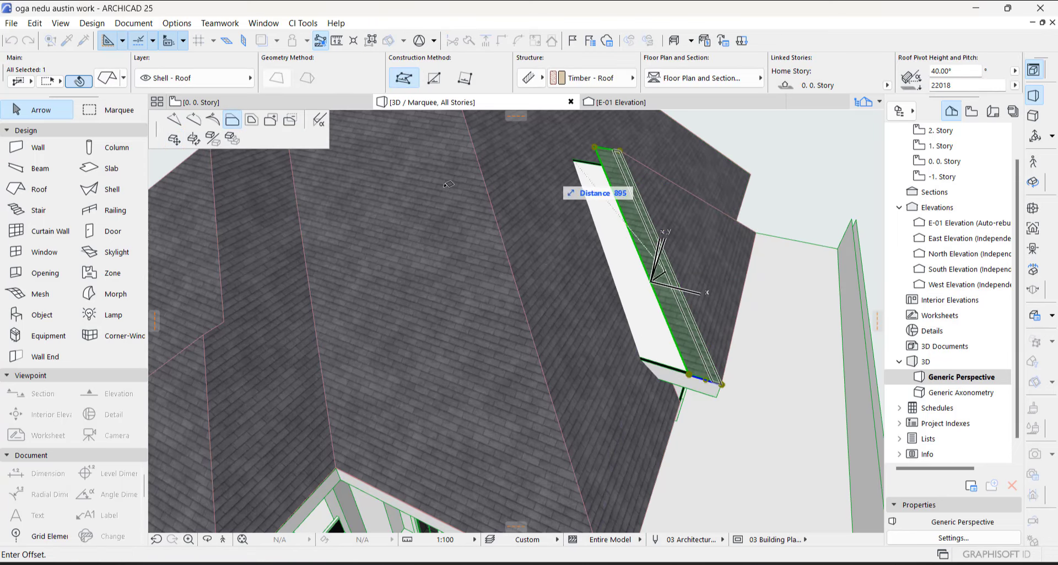
pyautogui.click(557, 220)
pyautogui.press('Escape')
pyautogui.press('o')
# - Try to offset the open edge of the opposite narrow dormer plane into the main roof in 3D
pyautogui.keyDown('shift'); pyautogui.moveTo(603, 236); pyautogui.dragTo(505, 400, button='middle'); pyautogui.keyUp('shift')
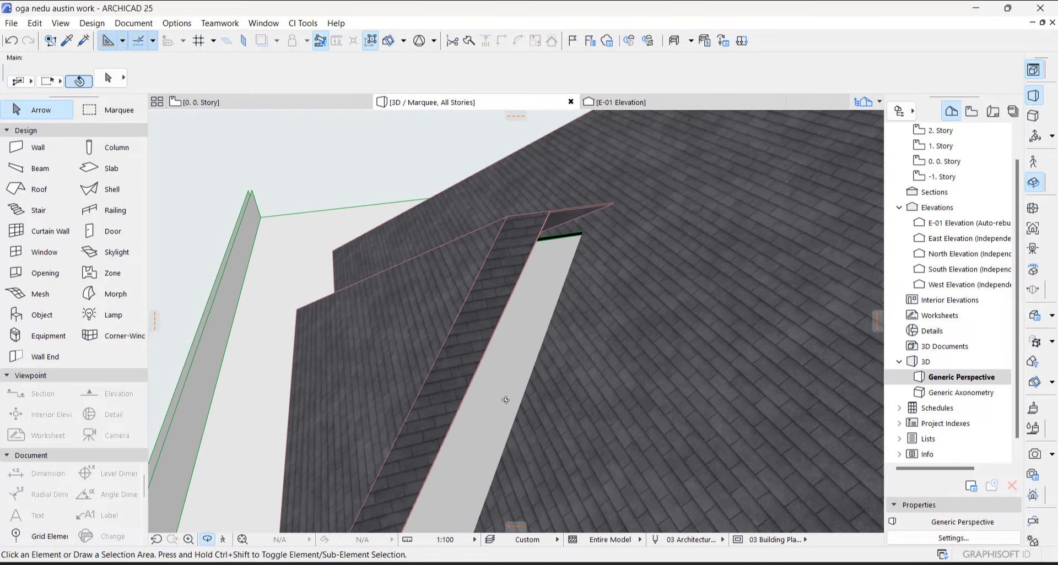
pyautogui.click(512, 293)
pyautogui.click(512, 293)
pyautogui.click(232, 119)
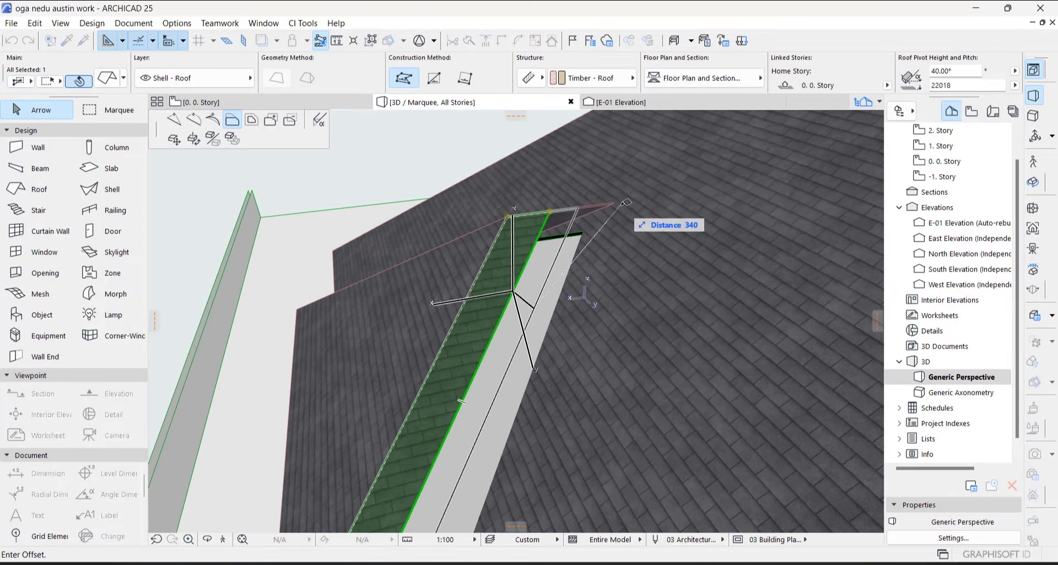
pyautogui.click(654, 212)
pyautogui.press('Escape')
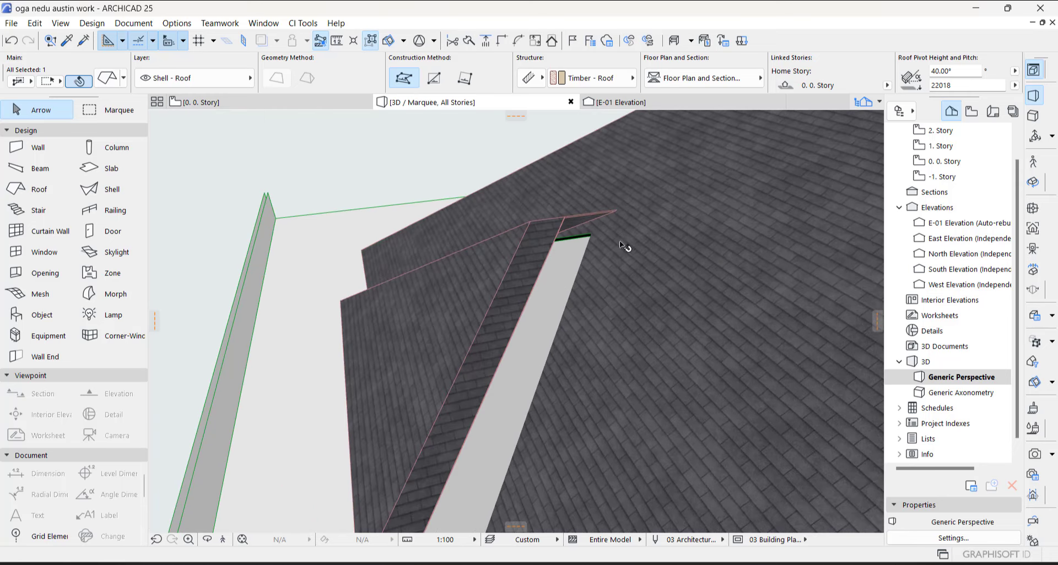
# - Show the opposite narrow plane on the floor plan, offset its open edge to the end of the dormer ridge line, and return to 3D
pyautogui.rightClick(626, 241)
pyautogui.click(569, 195)
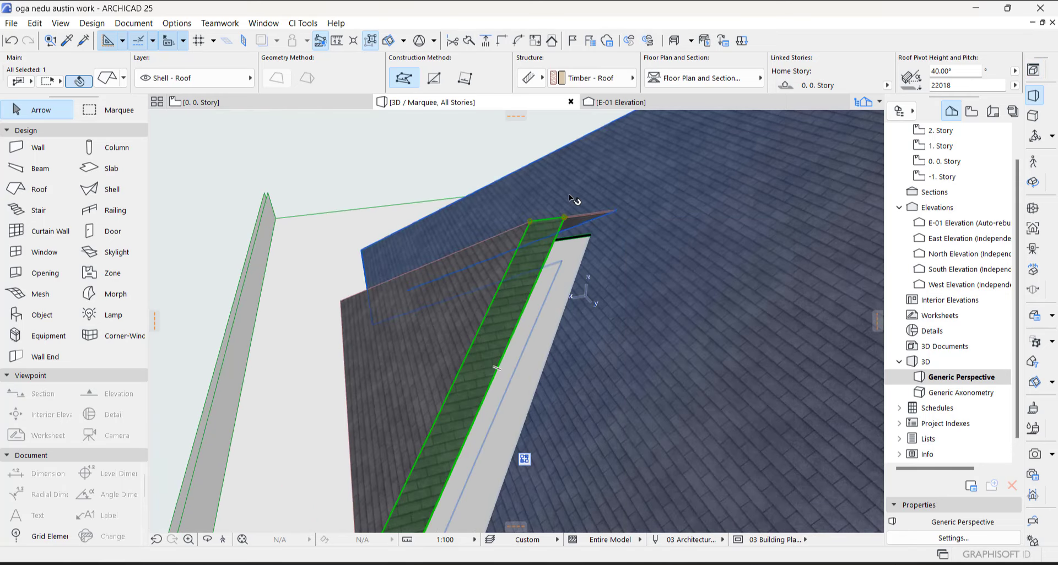
pyautogui.rightClick(634, 242)
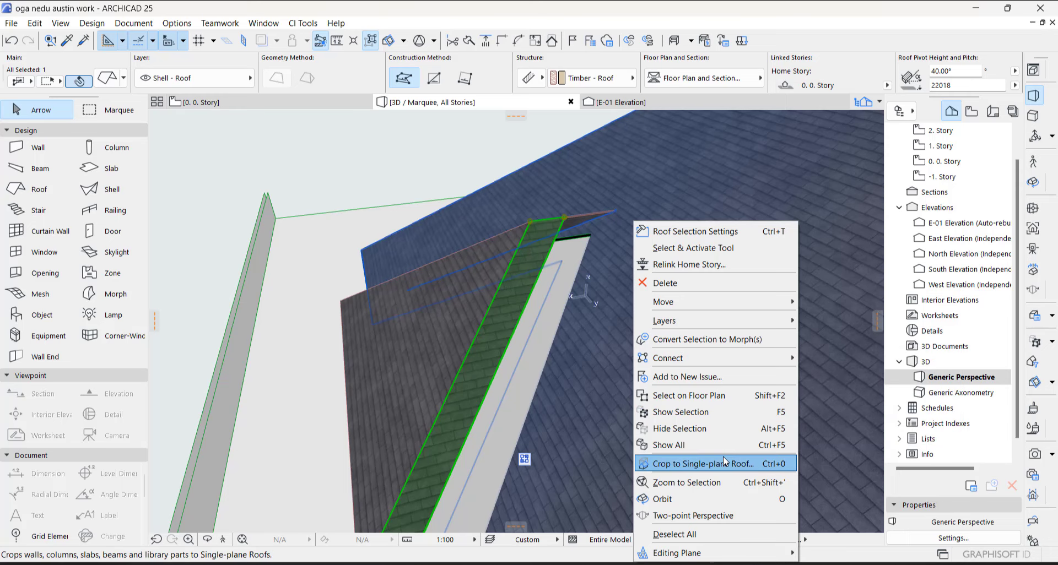
pyautogui.click(733, 396)
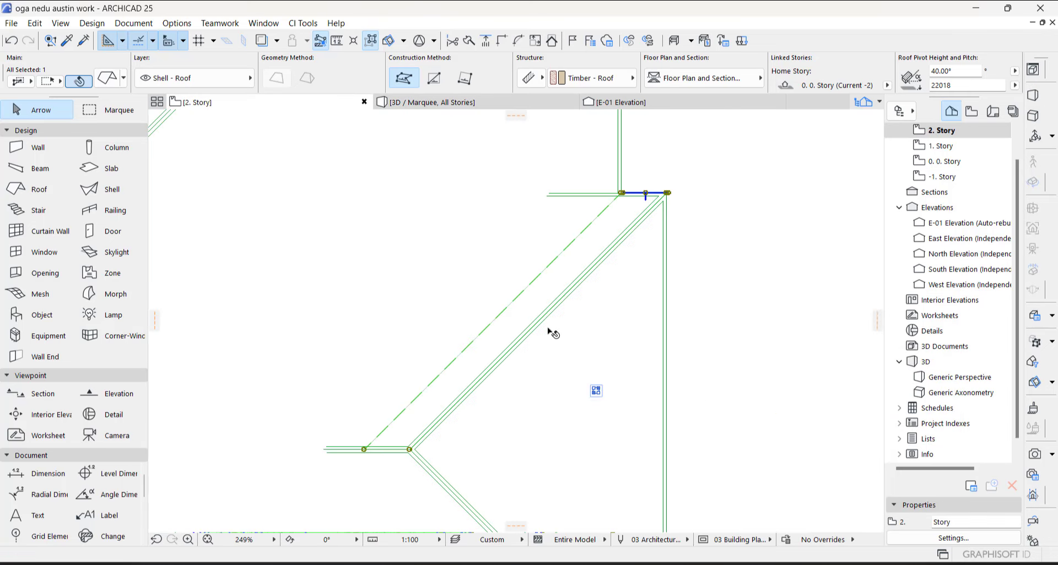
pyautogui.scroll(4, 540, 365)
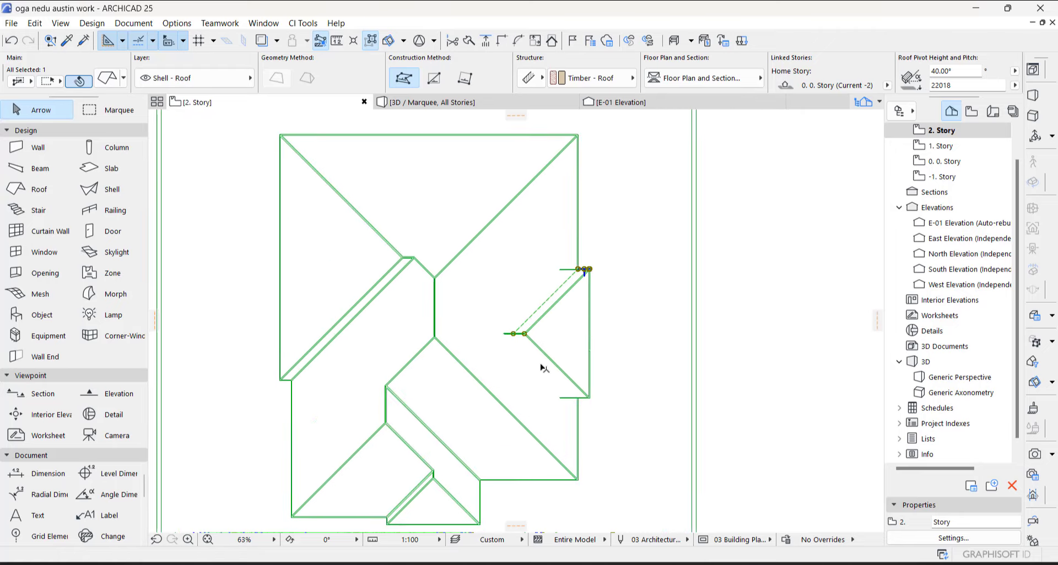
pyautogui.click(512, 284)
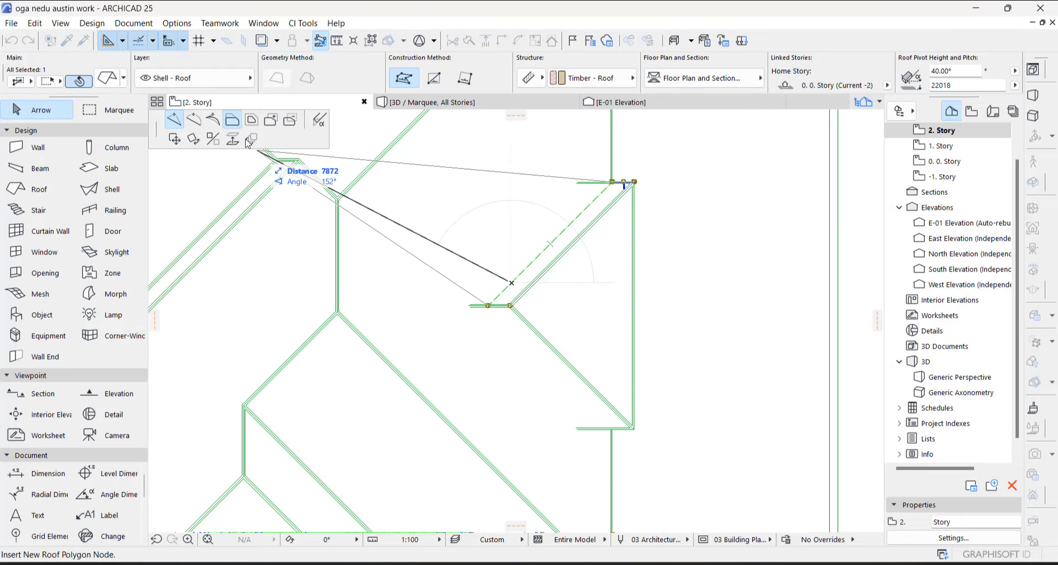
pyautogui.click(493, 302)
pyautogui.click(471, 303)
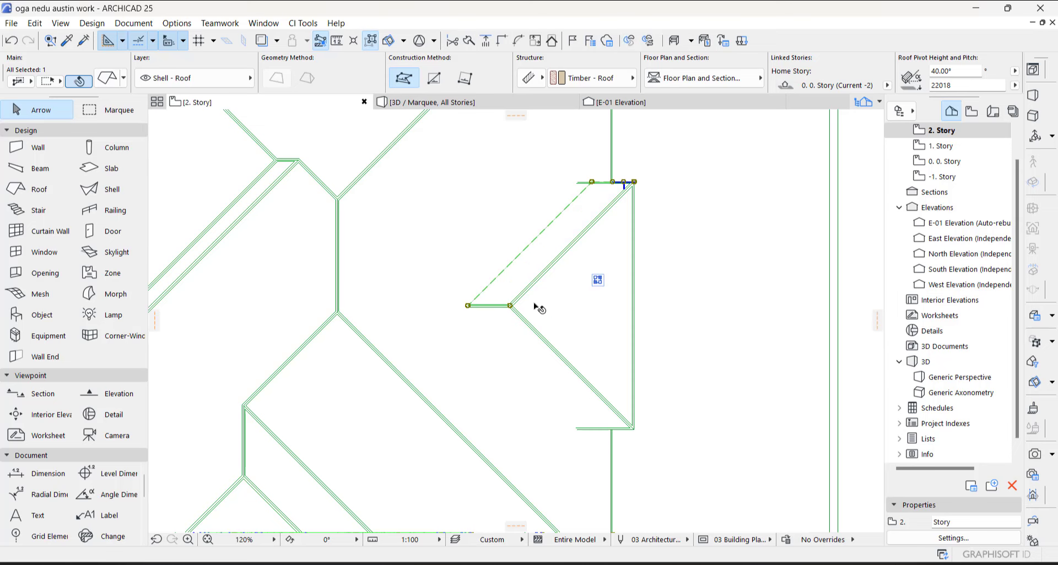
pyautogui.press('F3')
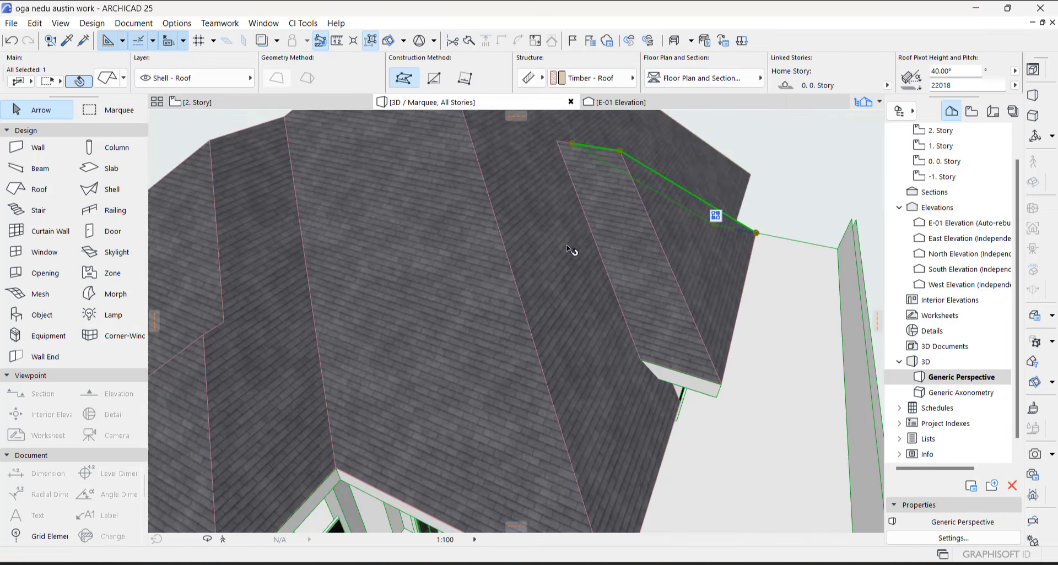
# - Offset the opposite narrow plane's open edge further in 3D to the ridge tip, closing the remaining gap at the main roof
pyautogui.press('Escape')
pyautogui.keyDown('shift'); pyautogui.moveTo(556, 249); pyautogui.dragTo(484, 291, button='middle'); pyautogui.keyUp('shift')
pyautogui.scroll(3, 530, 330)
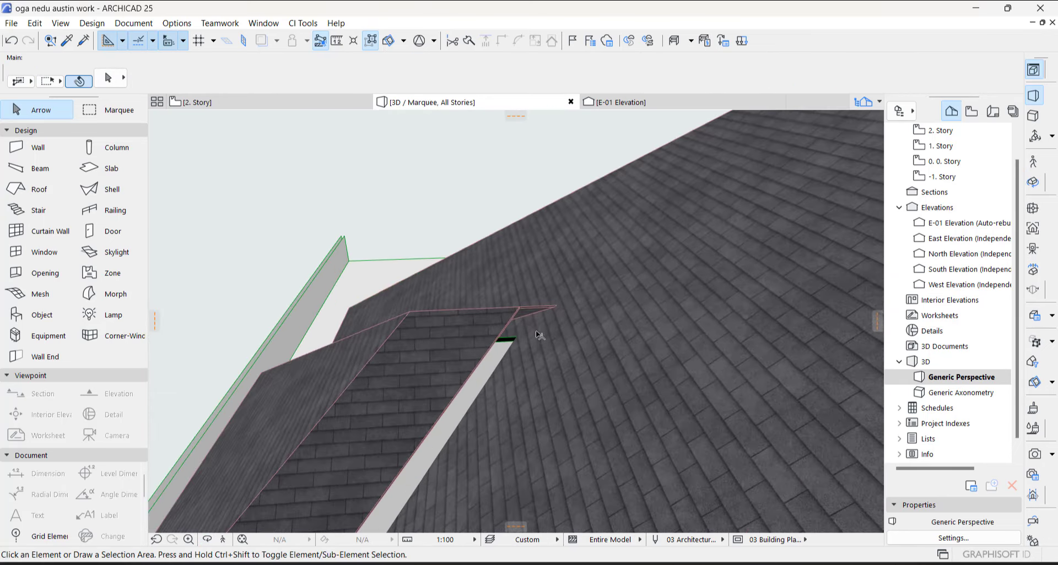
pyautogui.keyDown('shift'); pyautogui.moveTo(532, 331); pyautogui.dragTo(512, 319, button='middle'); pyautogui.keyUp('shift')
pyautogui.click(512, 312)
pyautogui.click(512, 312)
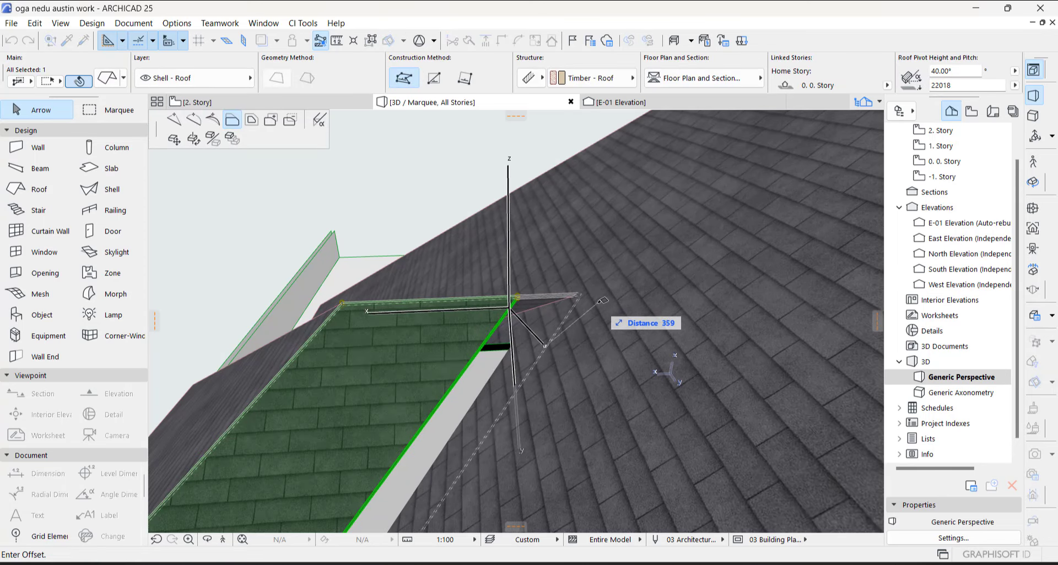
pyautogui.click(574, 298)
pyautogui.moveTo(572, 310)
pyautogui.keyDown('shift'); pyautogui.mouseDown(button='middle')
pyautogui.moveTo(666, 259)
pyautogui.moveTo(630, 255)
pyautogui.moveTo(574, 317)
pyautogui.mouseUp(button='middle'); pyautogui.keyUp('shift')
pyautogui.keyDown('shift'); pyautogui.moveTo(551, 351); pyautogui.dragTo(488, 301, button='middle'); pyautogui.keyUp('shift')
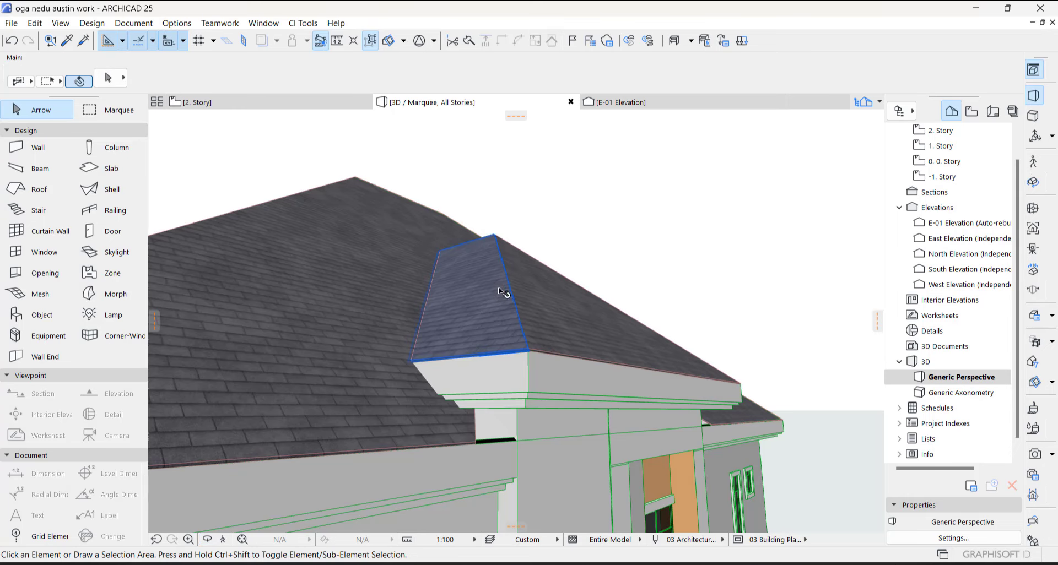
# - Inspect the dormer's edges and the open eave corner beneath it, and open the E-01 elevation with current view settings
pyautogui.scroll(5, 527, 352)
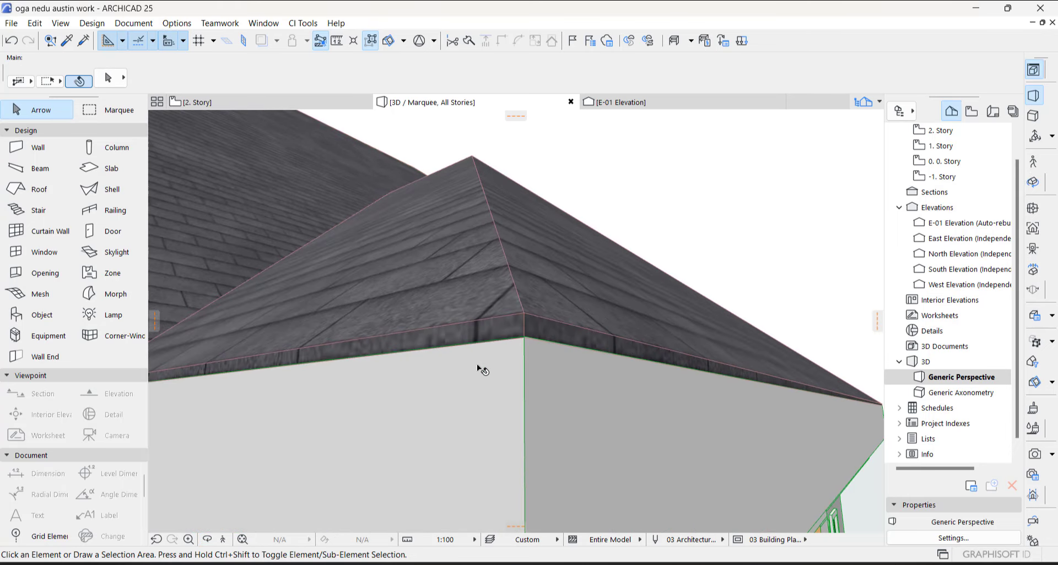
pyautogui.scroll(-6, 522, 356)
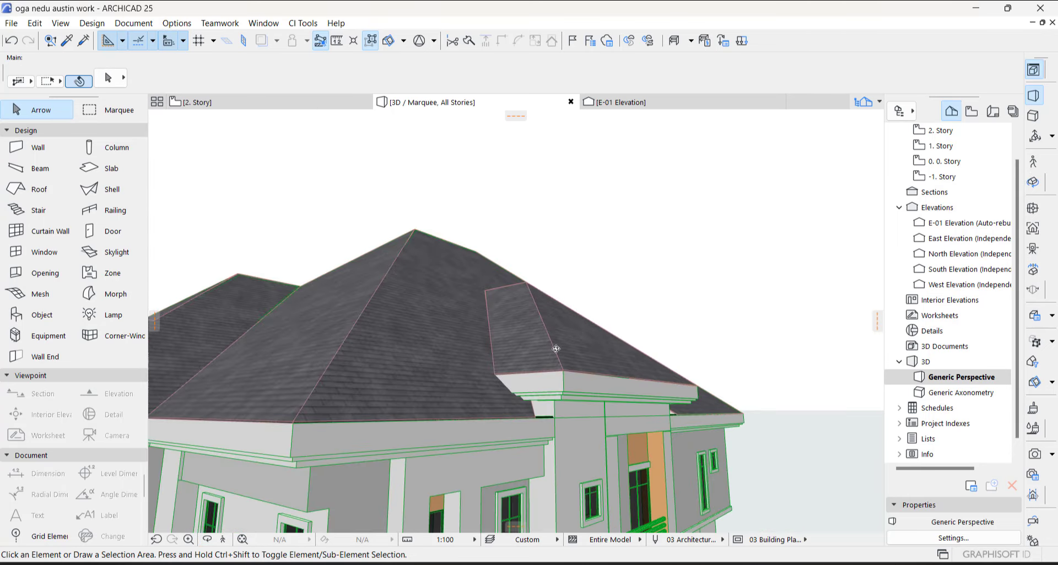
pyautogui.keyDown('shift'); pyautogui.moveTo(492, 314); pyautogui.dragTo(556, 355, button='middle'); pyautogui.keyUp('shift')
pyautogui.scroll(6, 549, 358)
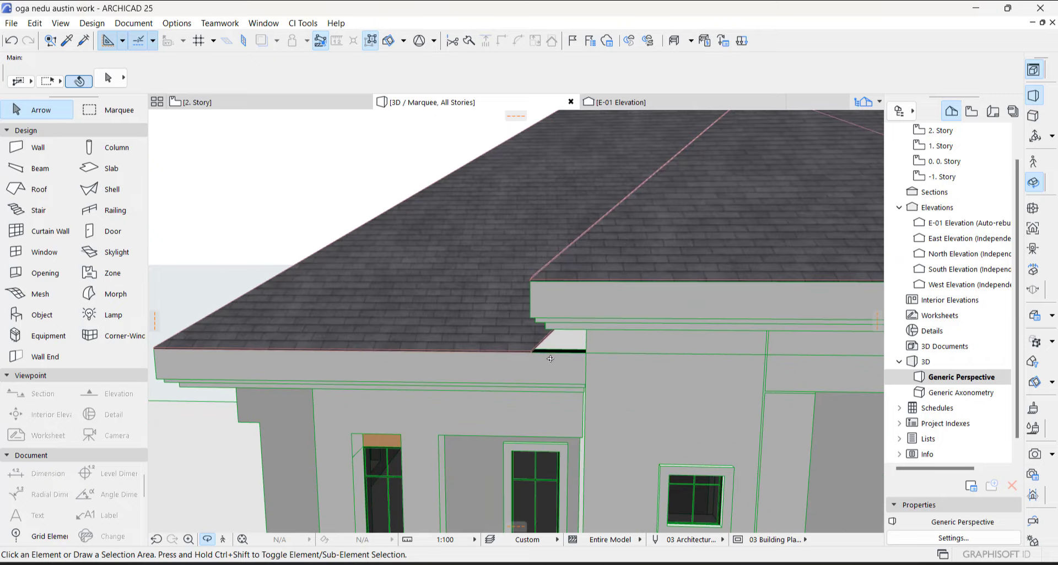
pyautogui.press('F2')
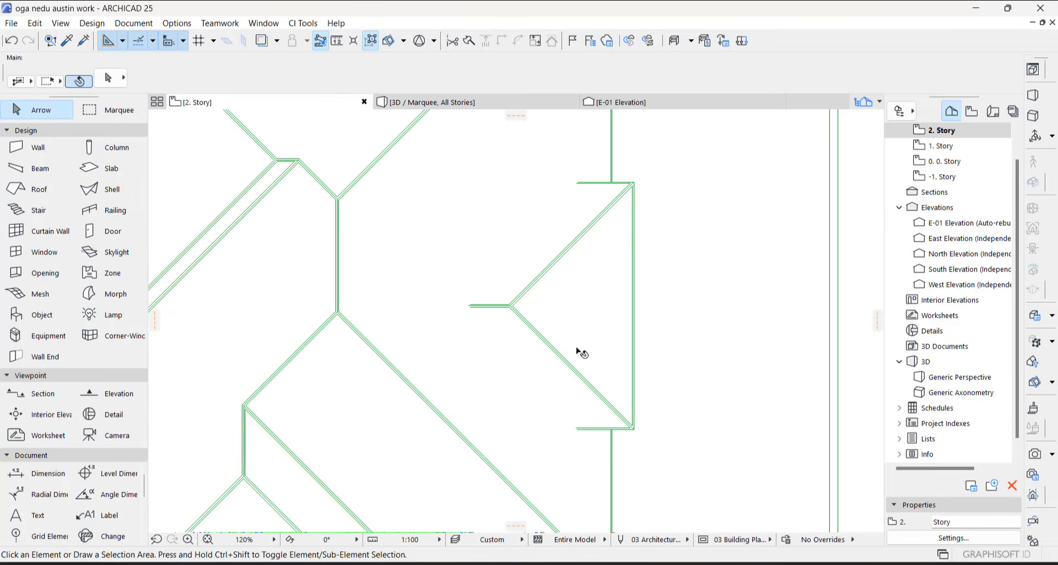
pyautogui.scroll(-8, 563, 347)
pyautogui.scroll(2, 564, 378)
pyautogui.scroll(-3, 565, 379)
pyautogui.rightClick(566, 450)
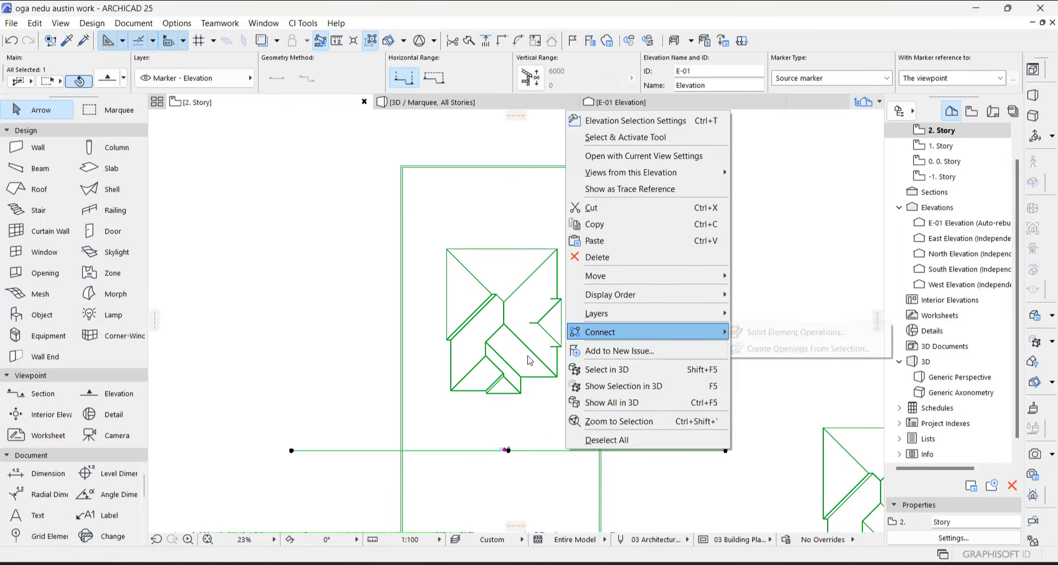
pyautogui.moveTo(639, 173)
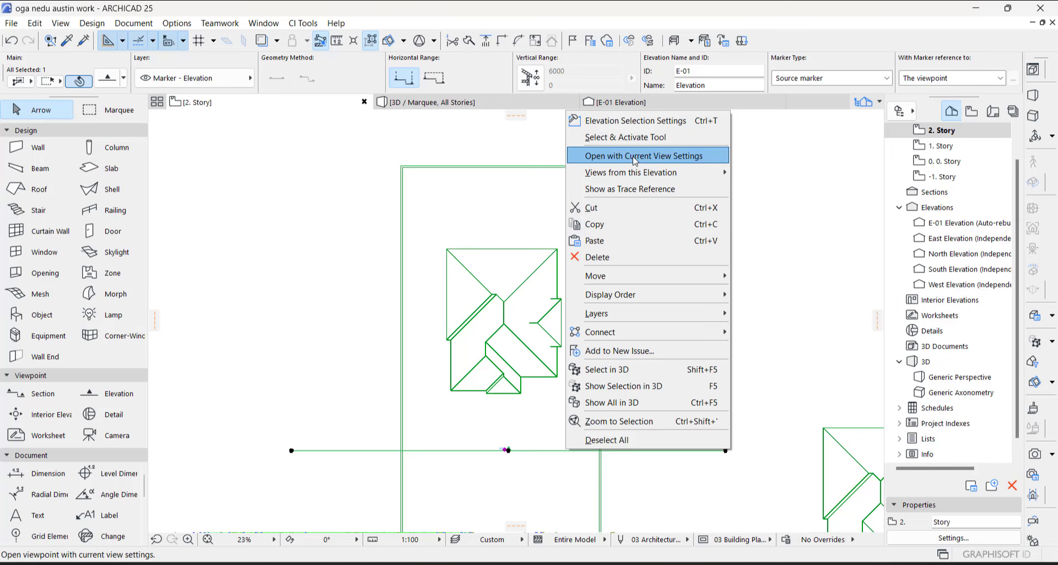
pyautogui.click(642, 156)
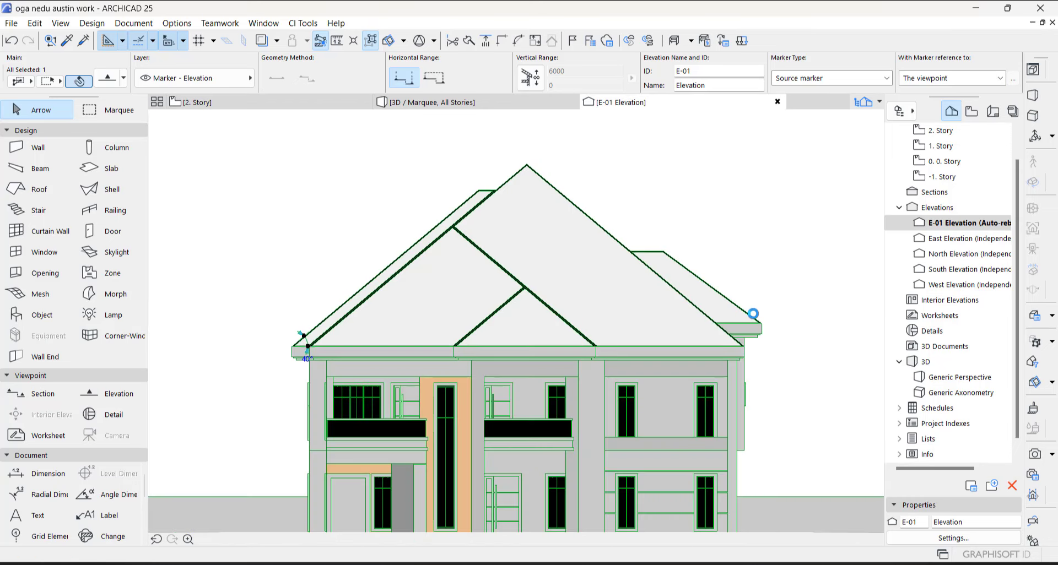
# - Move the dormer's near side plane horizontally outward in the elevation, using its lower inner corner as the reference point
pyautogui.scroll(5, 753, 314)
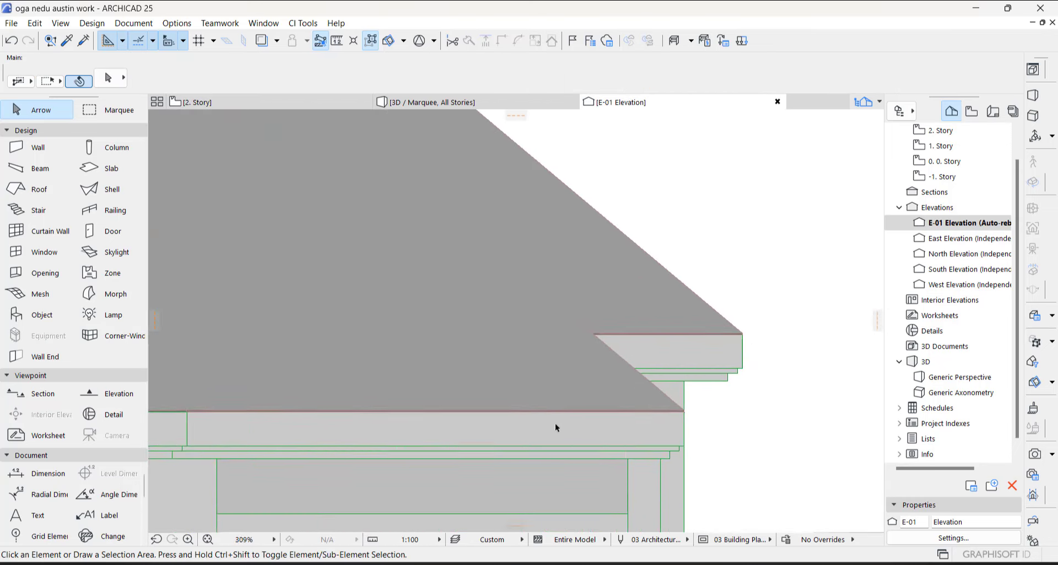
pyautogui.scroll(-3, 553, 424)
pyautogui.click(468, 238)
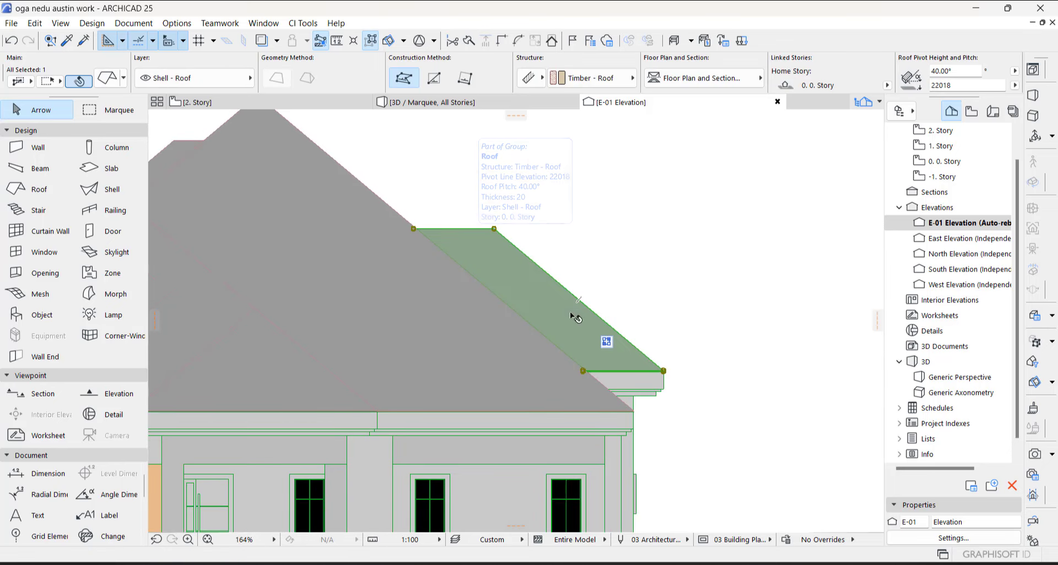
pyautogui.hotkey('ctrl', 'd')
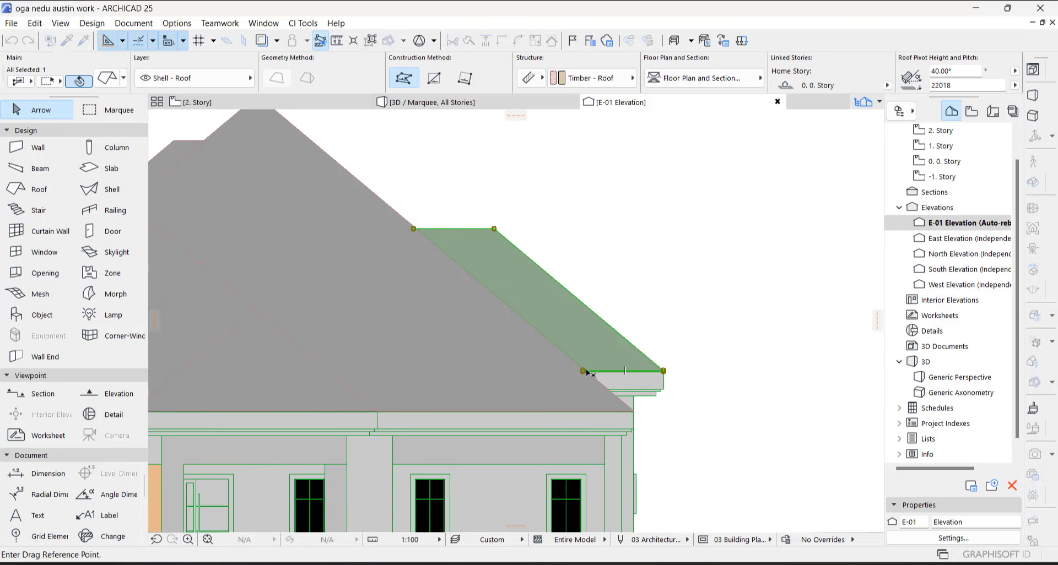
pyautogui.click(583, 371)
pyautogui.click(700, 371)
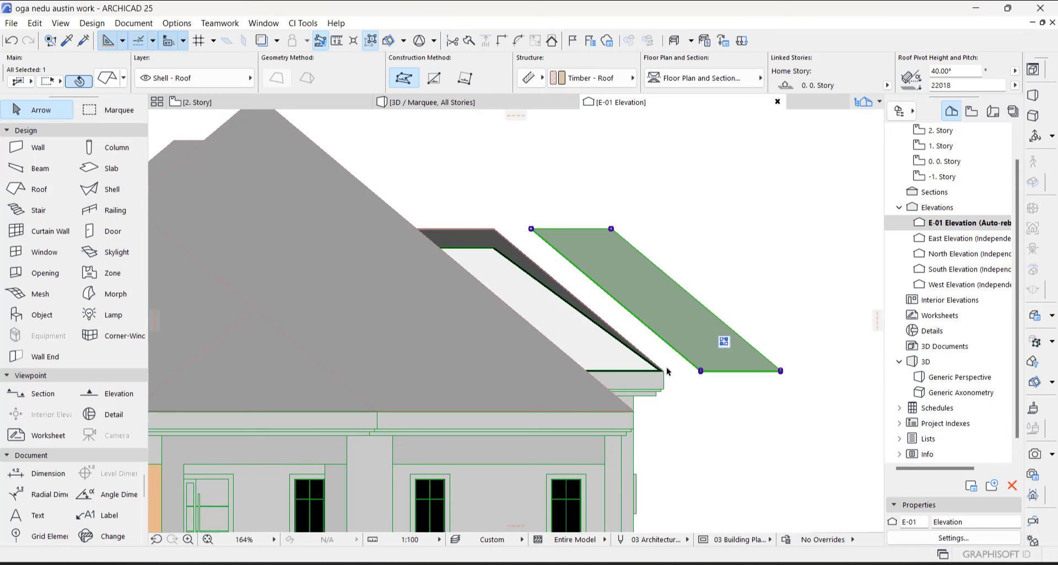
# - Move the large front roof plane horizontally outward in the elevation, clear of the main roof
pyautogui.scroll(5, 496, 248)
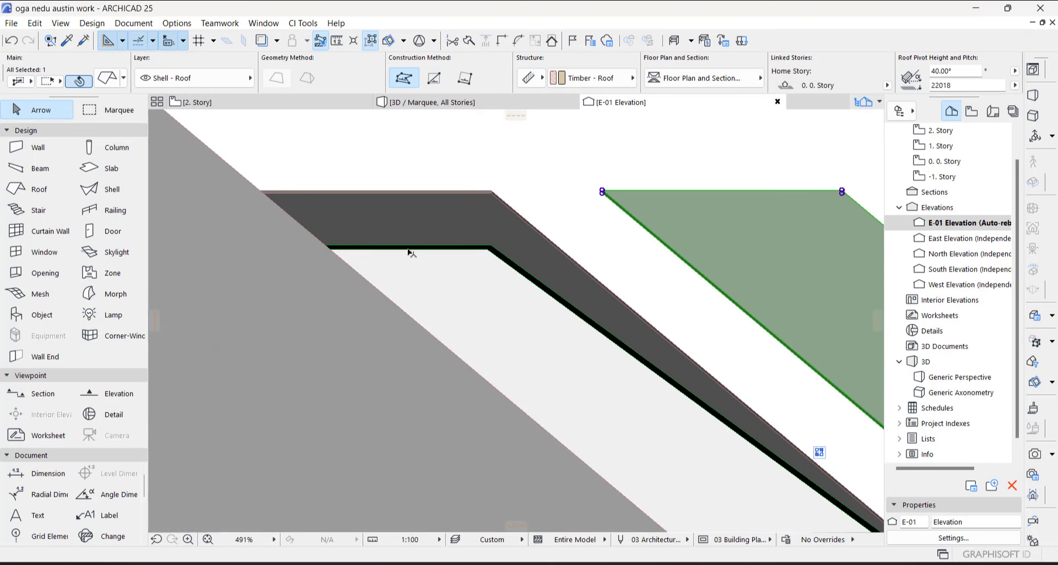
pyautogui.scroll(-4, 597, 246)
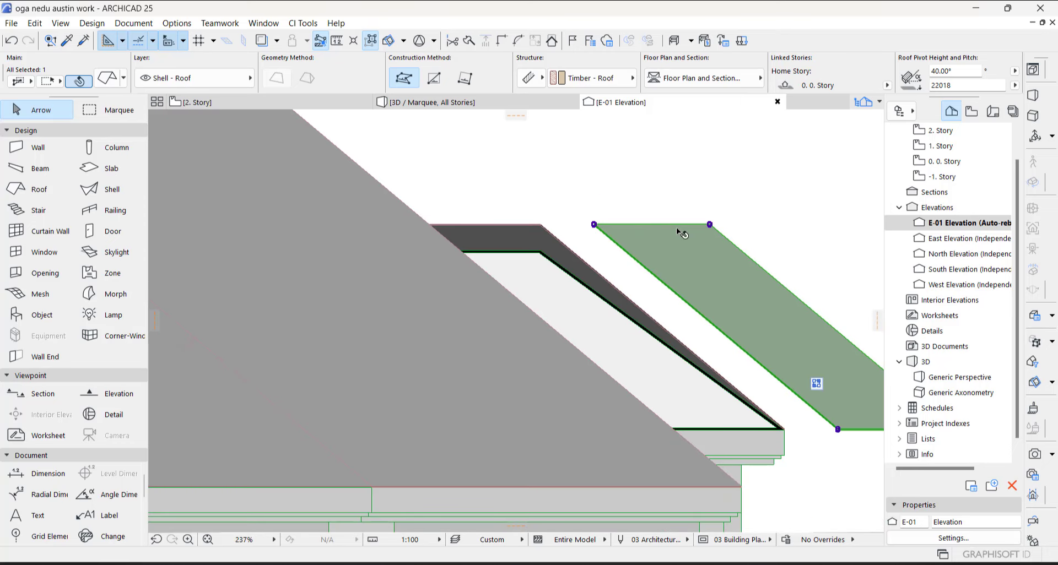
pyautogui.scroll(-4, 679, 236)
pyautogui.press('Escape')
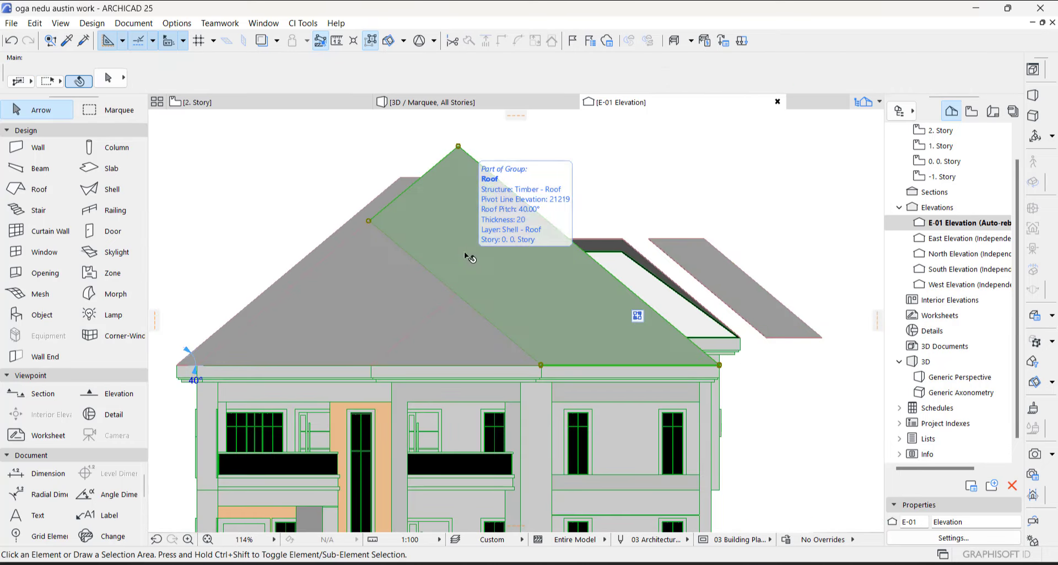
pyautogui.click(466, 244)
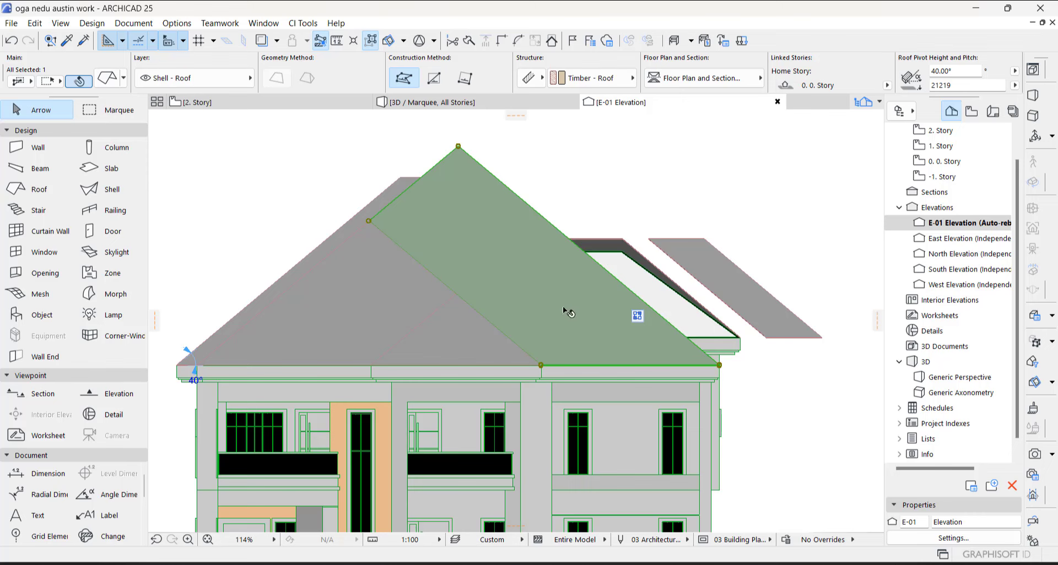
pyautogui.moveTo(509, 301); pyautogui.dragTo(703, 318)
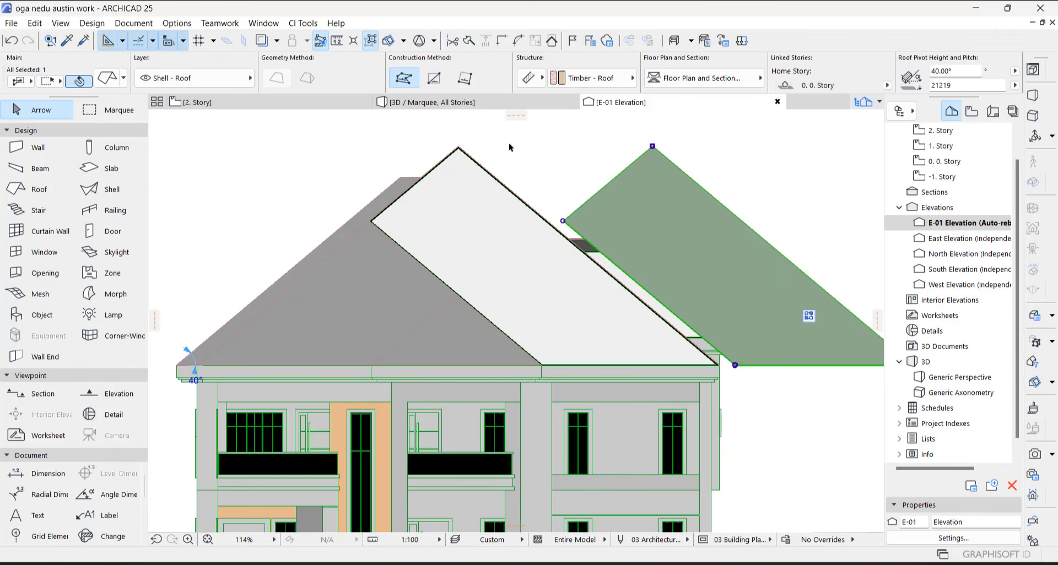
pyautogui.press('Escape')
pyautogui.click(30, 375)
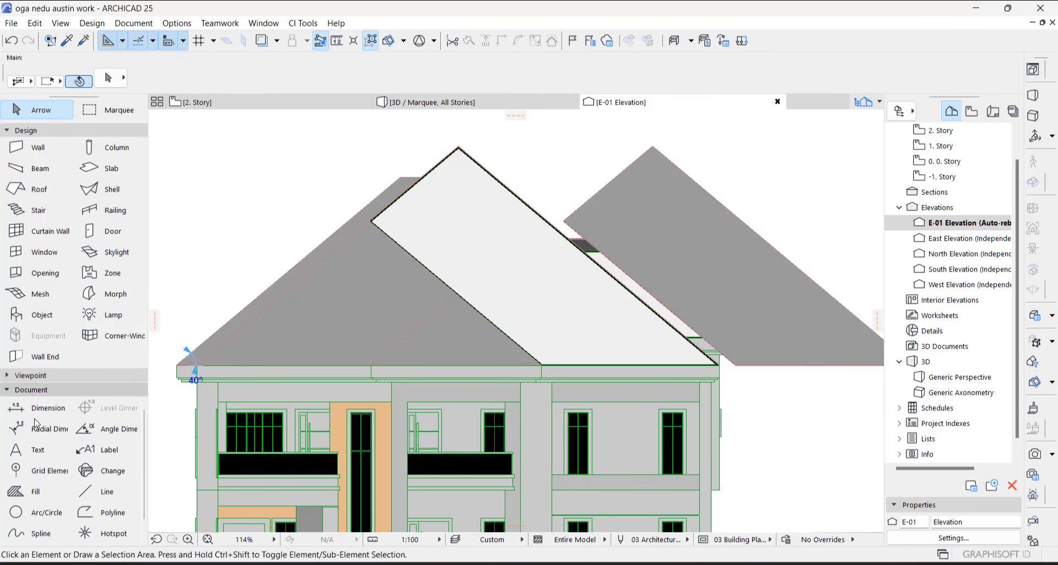
pyautogui.click(104, 492)
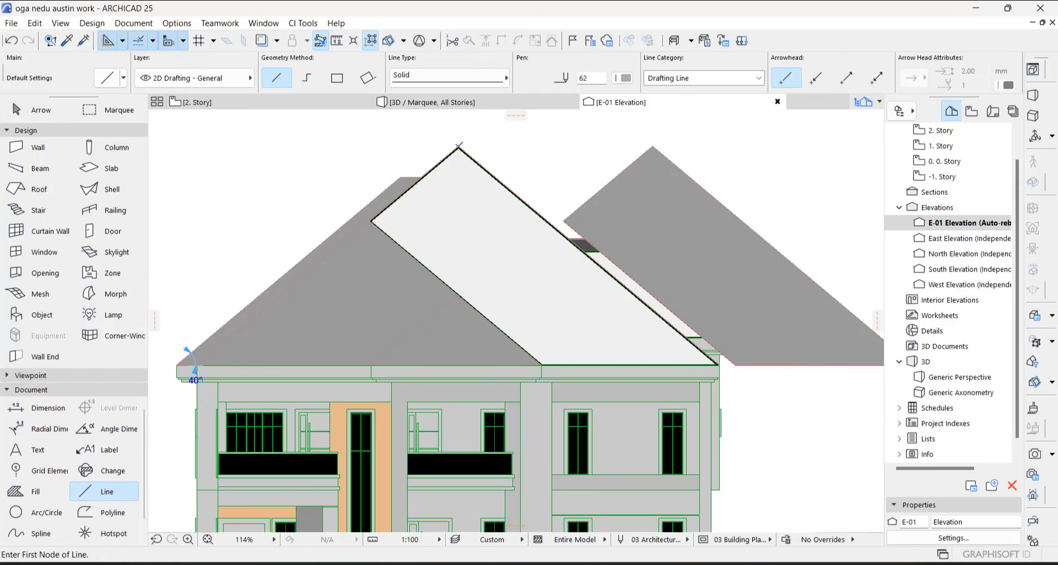
pyautogui.click(458, 146)
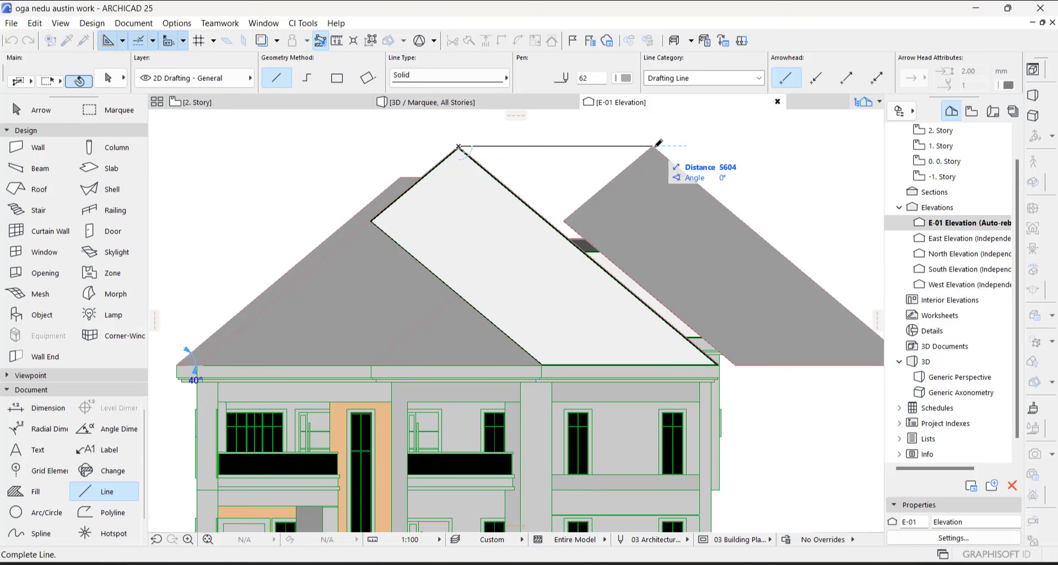
pyautogui.scroll(5, 659, 143)
pyautogui.press('Escape')
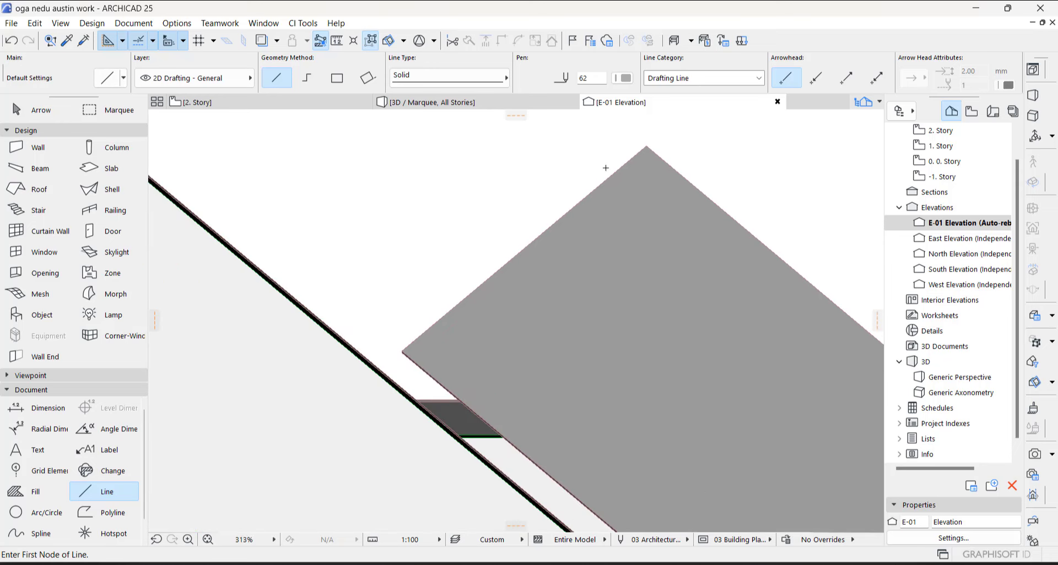
pyautogui.scroll(-6, 634, 188)
pyautogui.scroll(-1, 634, 188)
pyautogui.press('Escape')
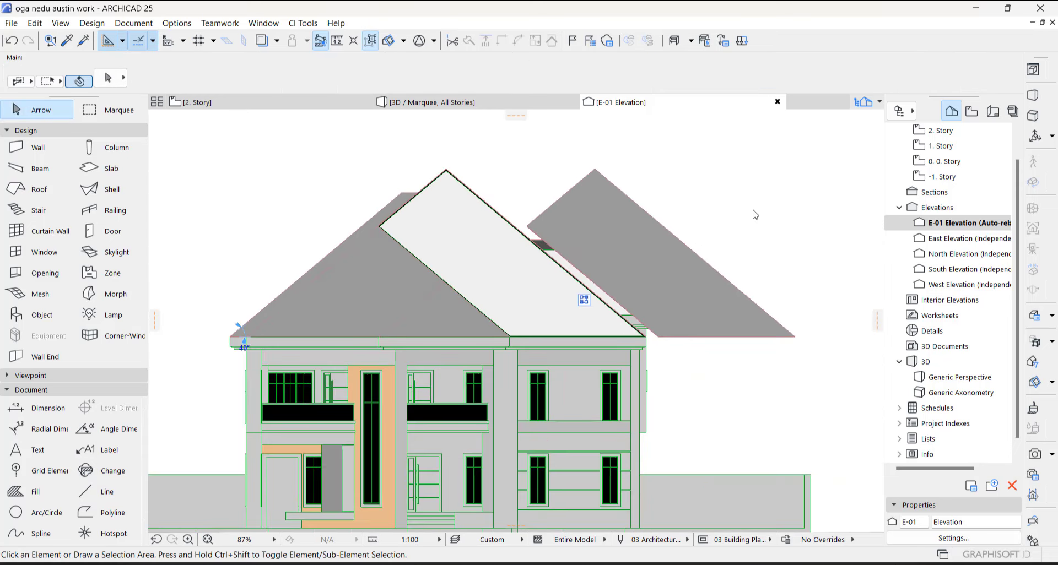
# - Undo the outward move of the large front roof plane and clear the selection
pyautogui.hotkey('ctrl', 'z')
pyautogui.scroll(6, 710, 278)
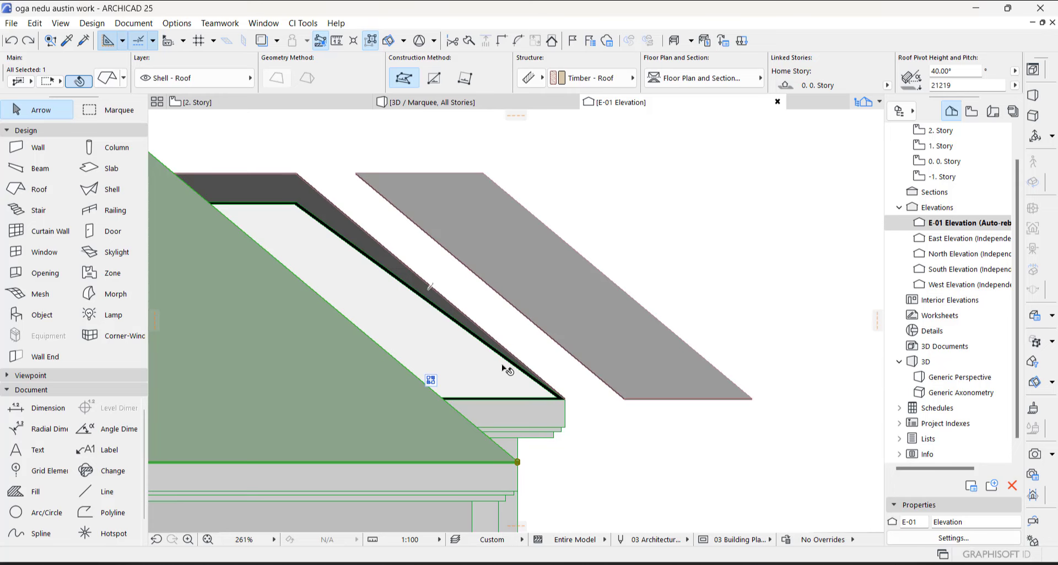
pyautogui.scroll(-6, 551, 407)
pyautogui.press('Escape')
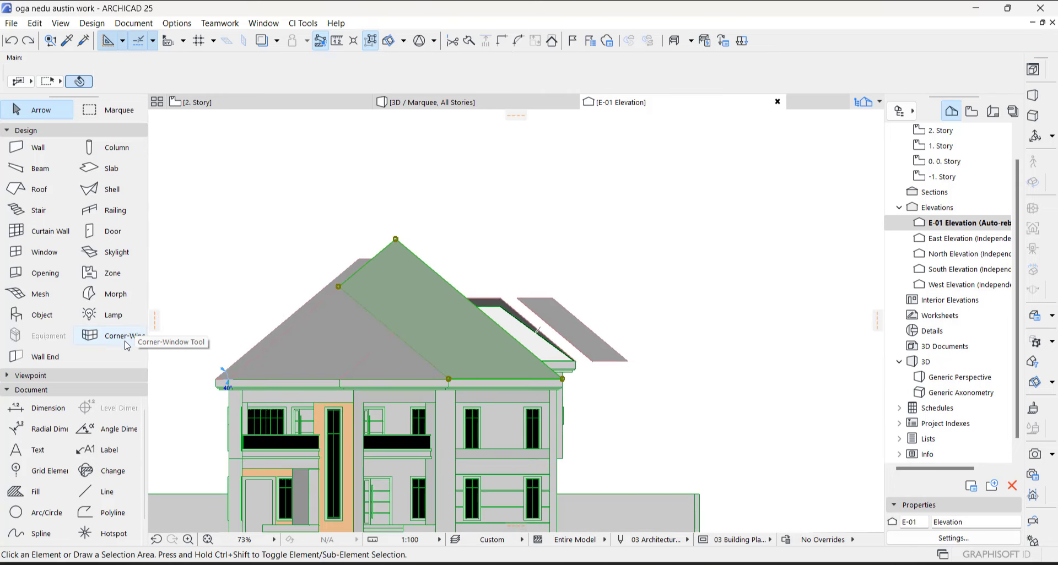
# - Measure the slope between the dormer's black inclined edge and its horizontal base with an angle dimension, and undo that dimension
pyautogui.click(114, 431)
pyautogui.scroll(10, 602, 299)
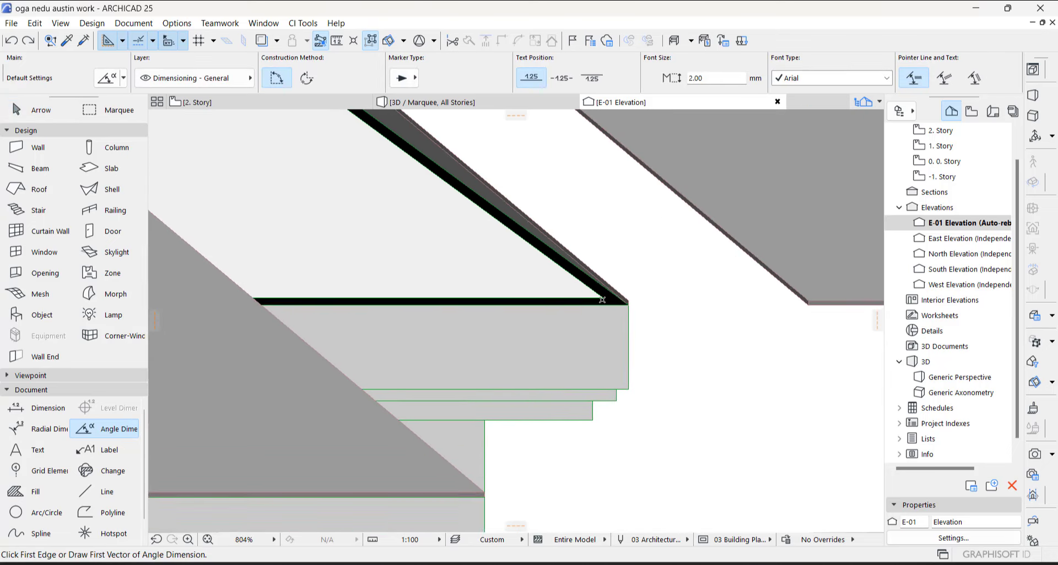
pyautogui.scroll(5, 602, 299)
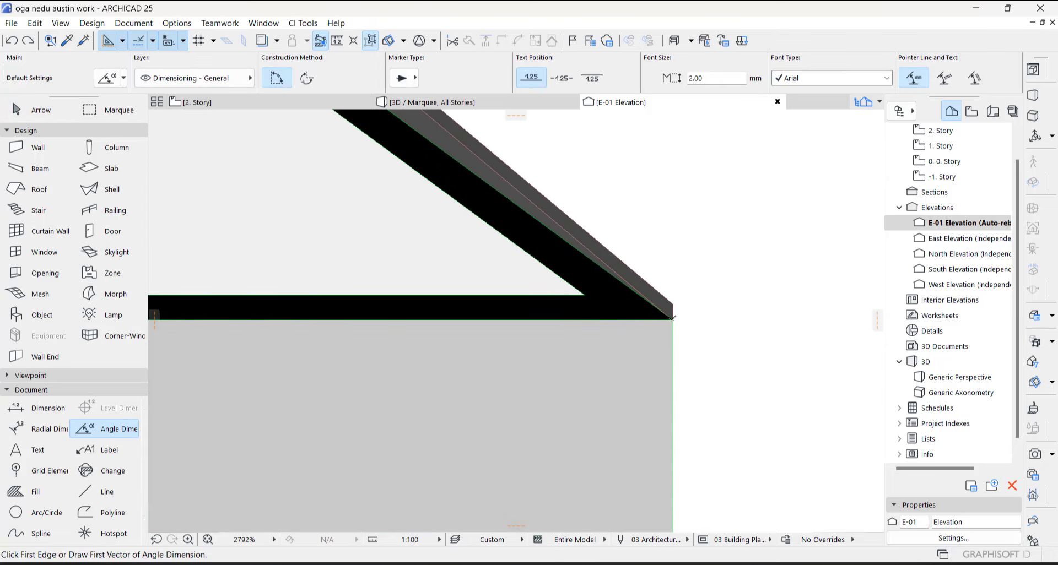
pyautogui.click(673, 319)
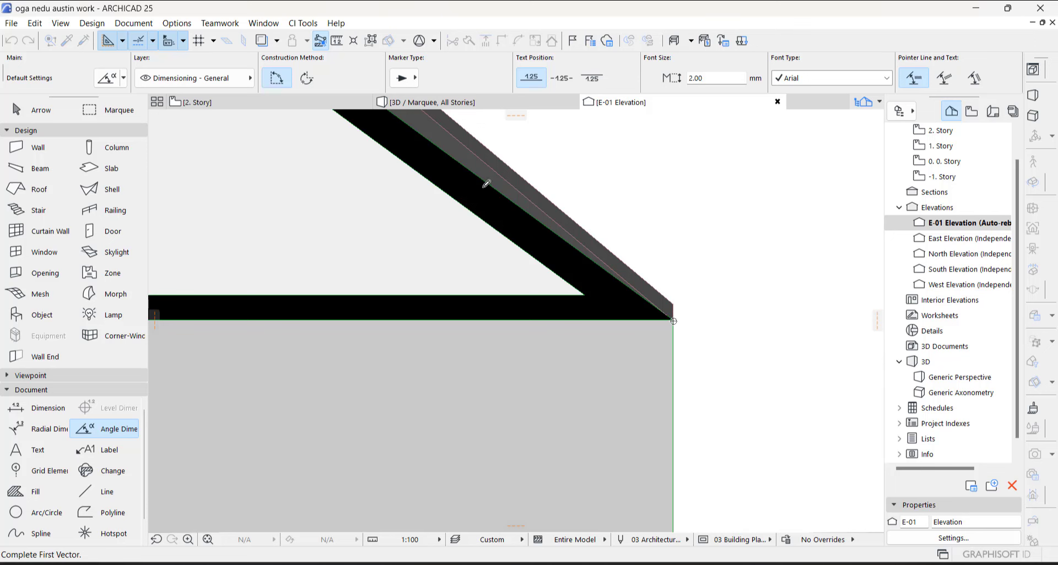
pyautogui.click(484, 178)
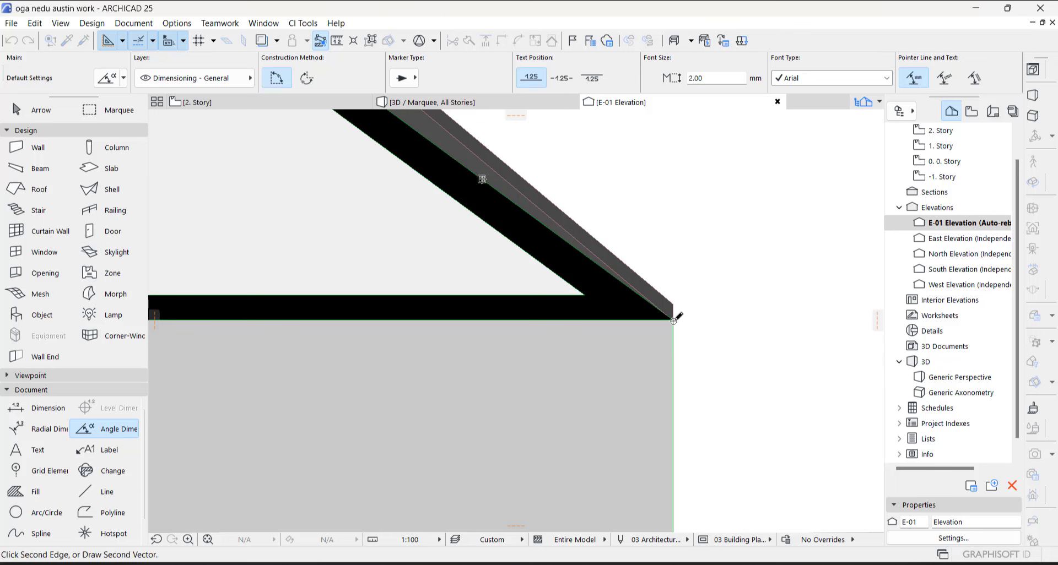
pyautogui.click(674, 320)
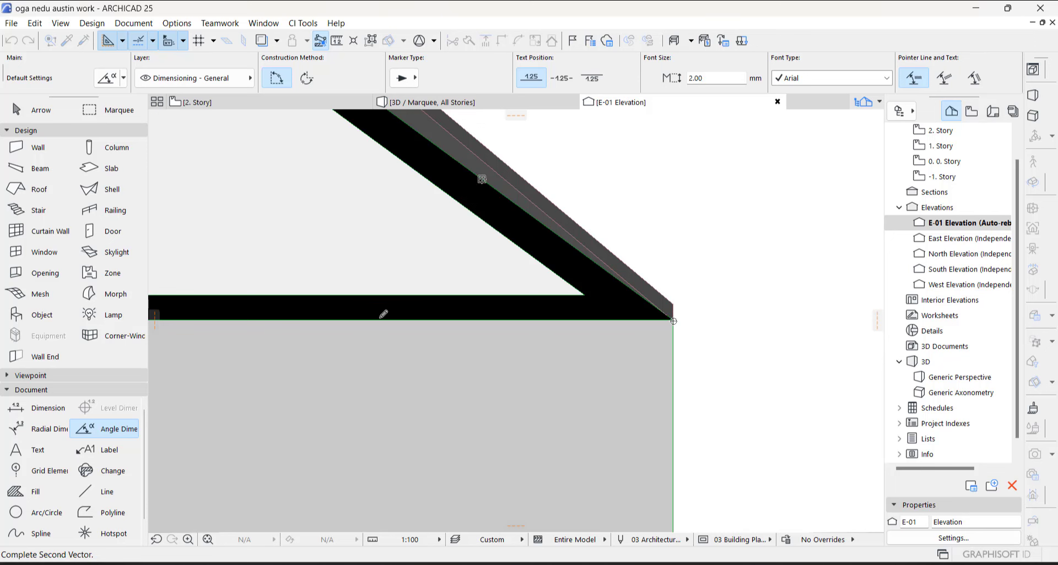
pyautogui.click(381, 318)
pyautogui.click(300, 204)
pyautogui.scroll(5, 541, 407)
pyautogui.press('Escape')
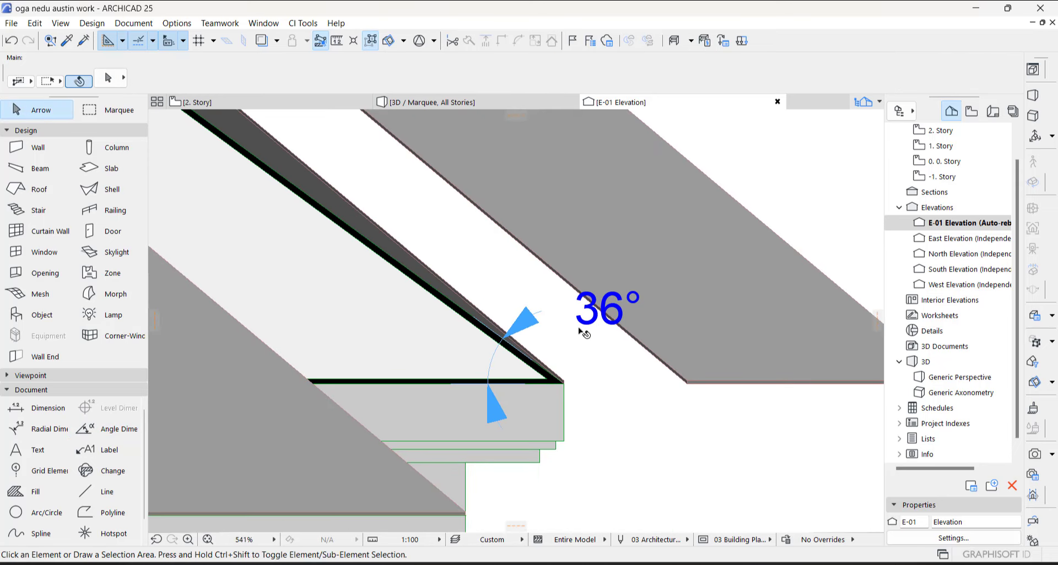
pyautogui.scroll(-5, 612, 352)
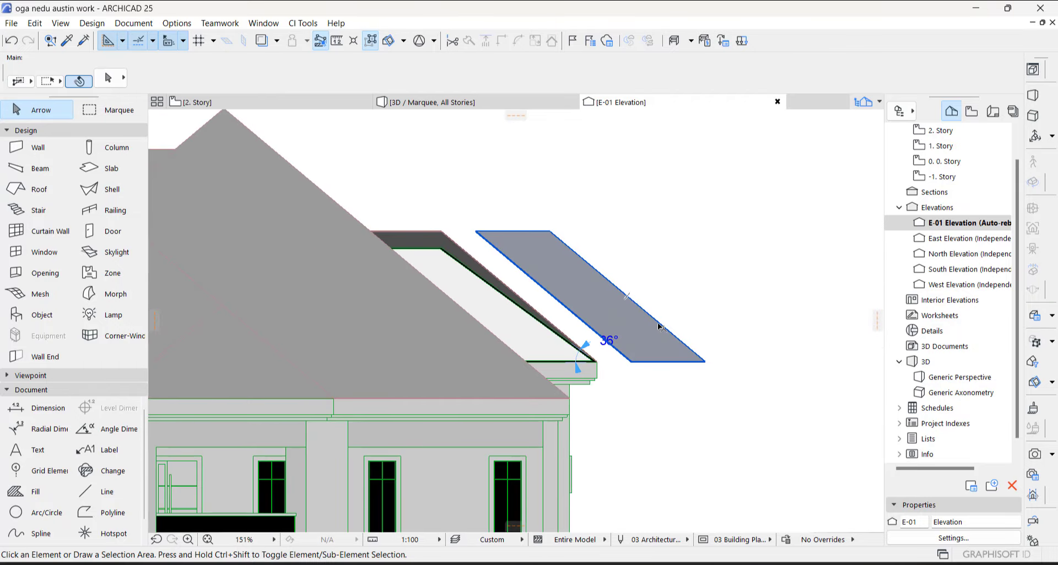
pyautogui.hotkey('ctrl', 'z')
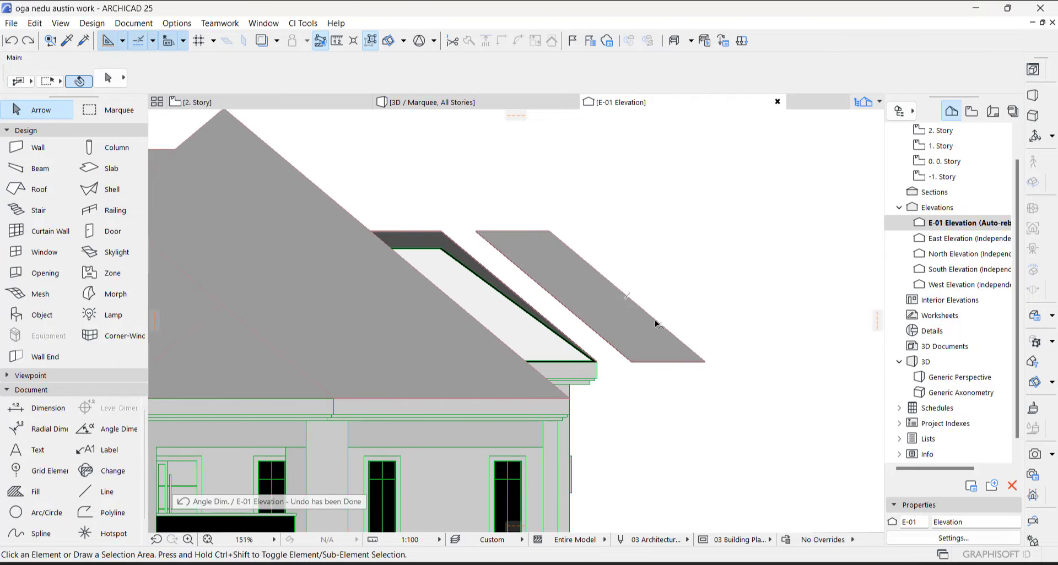
# - Return to the 3D view and redo the last roof edit on the dormer's narrow side plane
pyautogui.press('F3')
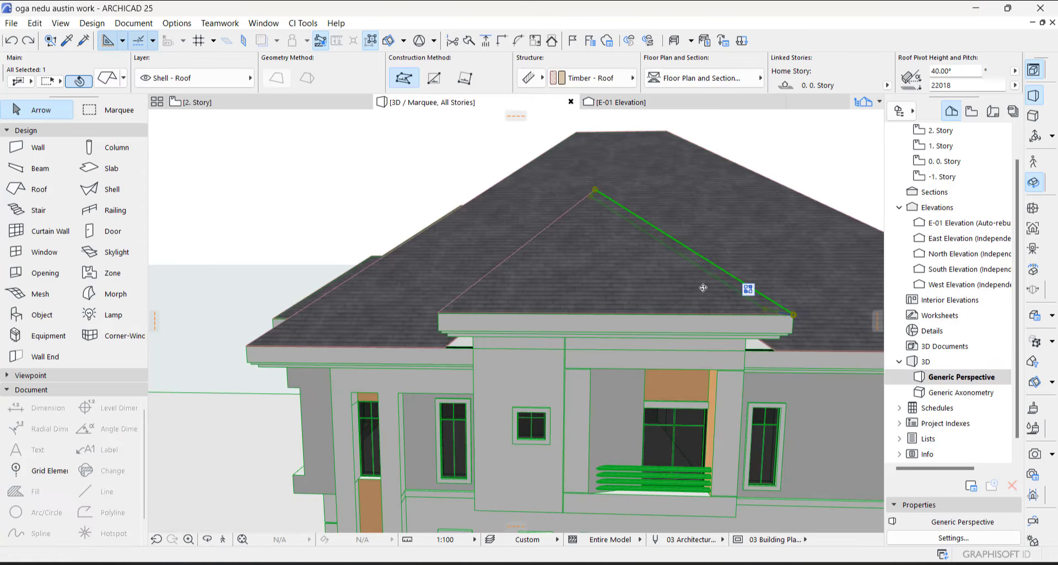
pyautogui.keyDown('shift'); pyautogui.moveTo(704, 284); pyautogui.dragTo(664, 285, button='middle'); pyautogui.keyUp('shift')
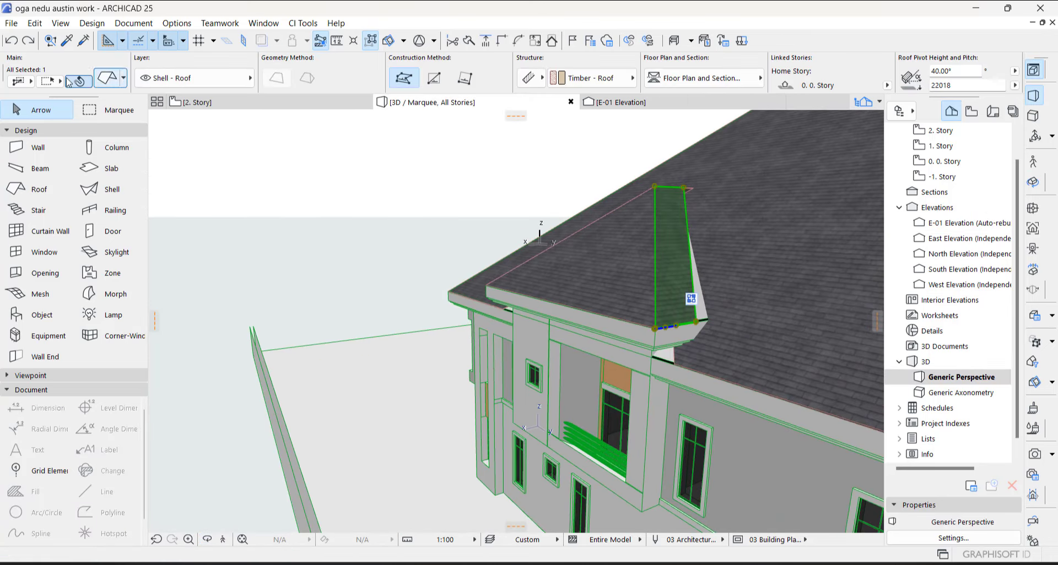
pyautogui.click(29, 43)
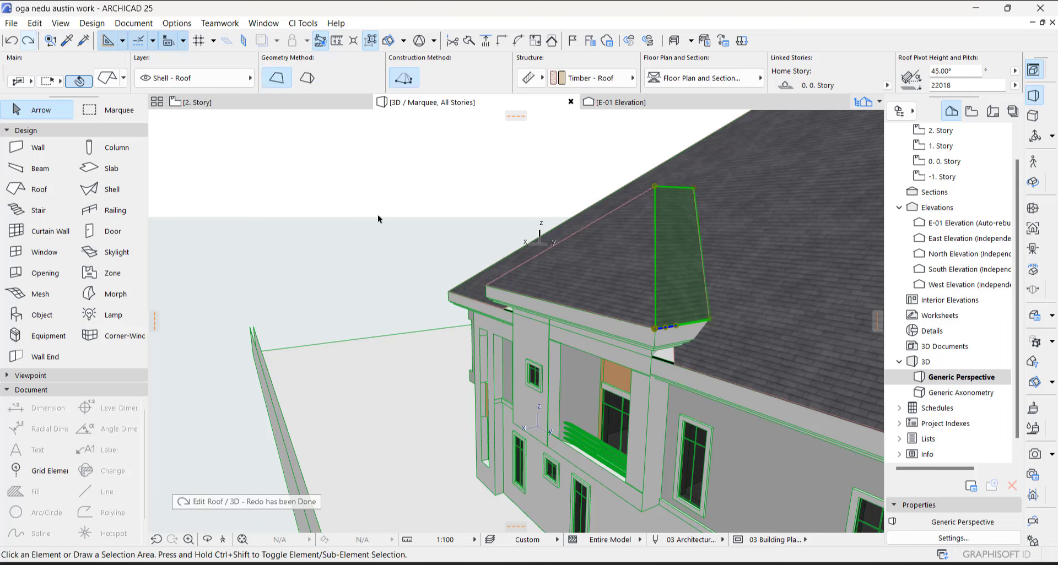
pyautogui.keyDown('shift'); pyautogui.moveTo(533, 311); pyautogui.dragTo(627, 276, button='middle'); pyautogui.keyUp('shift')
pyautogui.scroll(5, 489, 203)
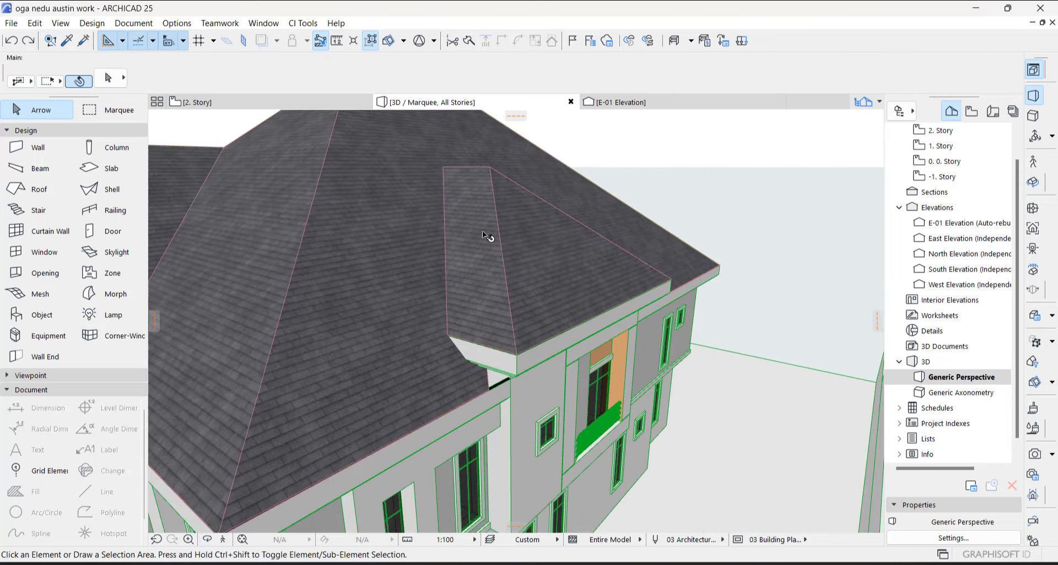
# - Select the dormer's front plane and both narrow side planes and set their roof pitch to 36°
pyautogui.click(484, 235)
pyautogui.keyDown('shift'); pyautogui.click(576, 272); pyautogui.keyUp('shift')
pyautogui.keyDown('shift'); pyautogui.moveTo(570, 272); pyautogui.dragTo(569, 249, button='middle'); pyautogui.keyUp('shift')
pyautogui.keyDown('shift'); pyautogui.click(569, 250); pyautogui.keyUp('shift')
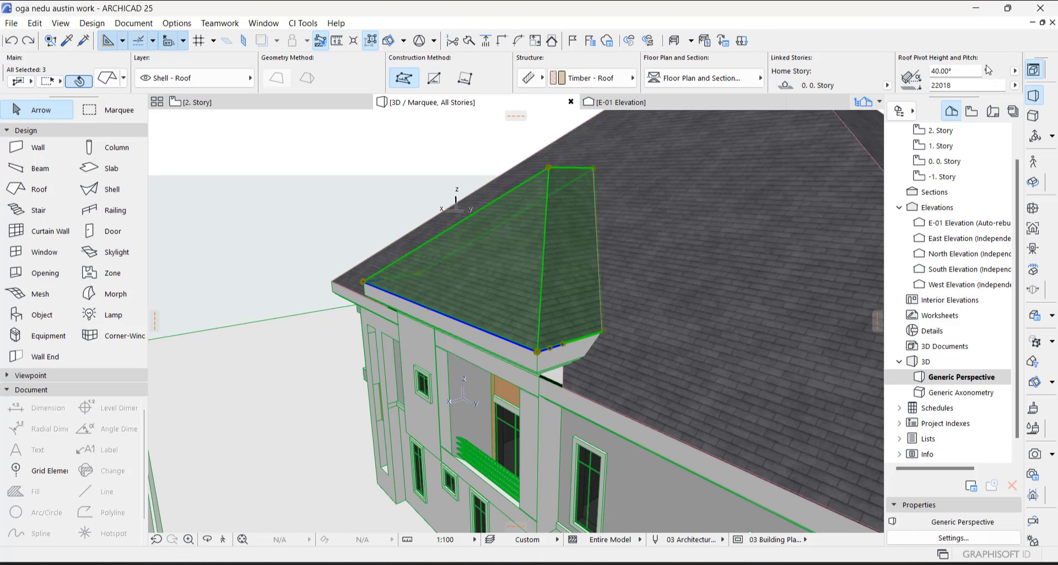
pyautogui.write('36')
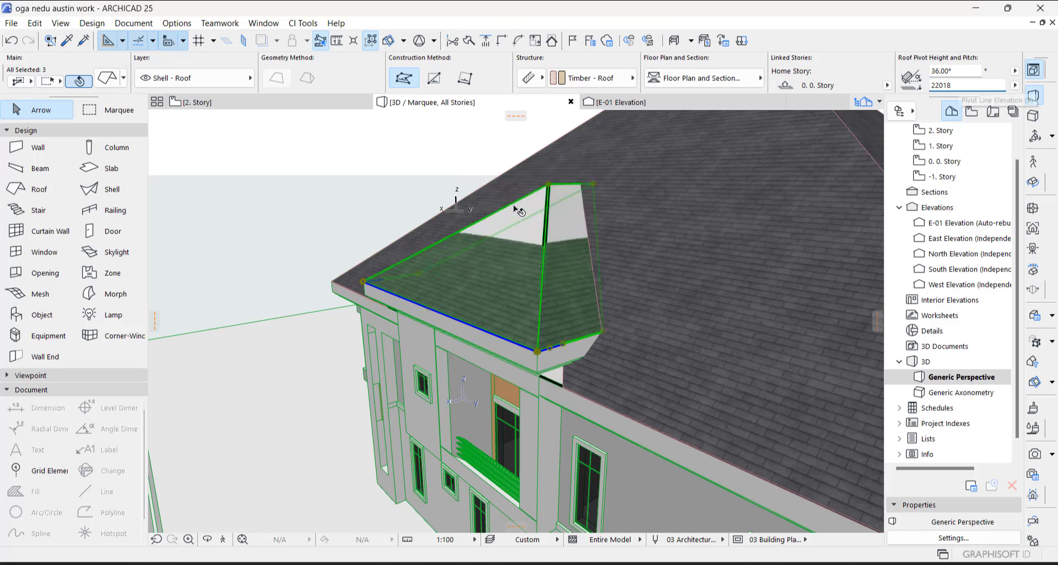
# - Try a roof pitch of 36.50° on the three dormer planes, and reduce it to 36.30°
pyautogui.keyDown('shift'); pyautogui.moveTo(547, 280); pyautogui.dragTo(656, 199, button='middle'); pyautogui.keyUp('shift')
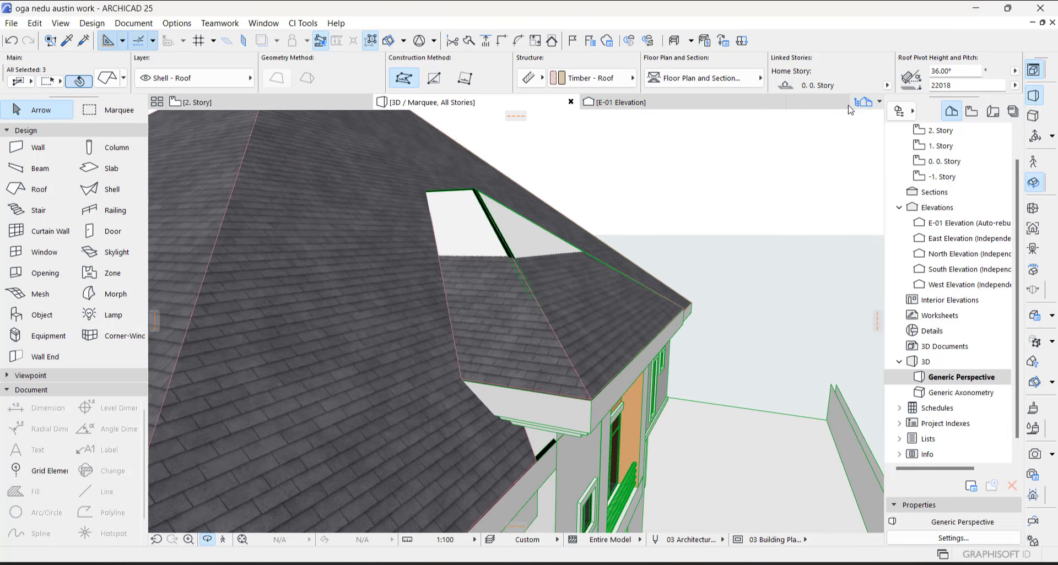
pyautogui.click(942, 70)
pyautogui.press('Return')
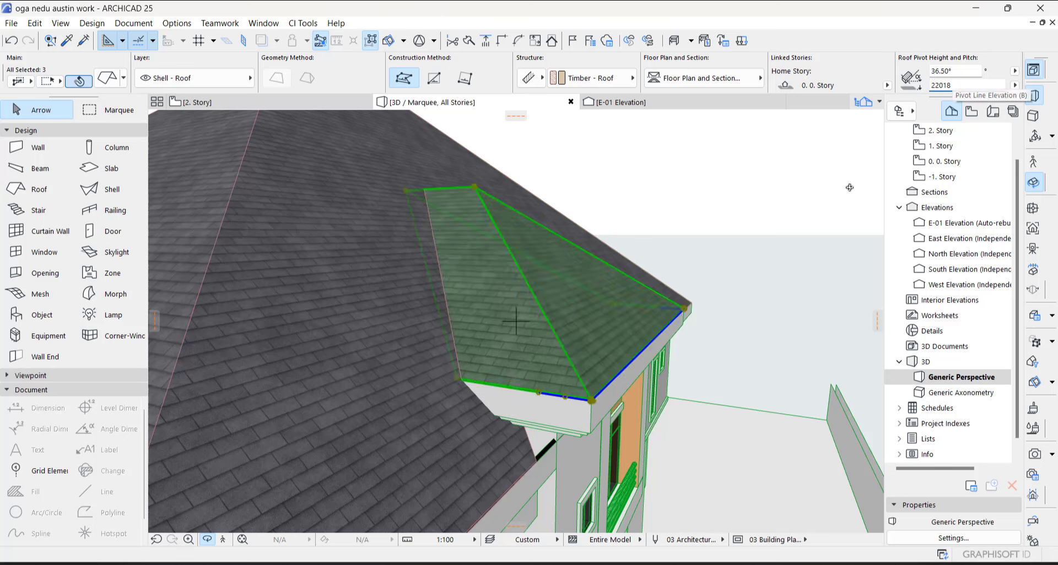
pyautogui.keyDown('shift'); pyautogui.moveTo(562, 309); pyautogui.dragTo(424, 325, button='middle'); pyautogui.keyUp('shift')
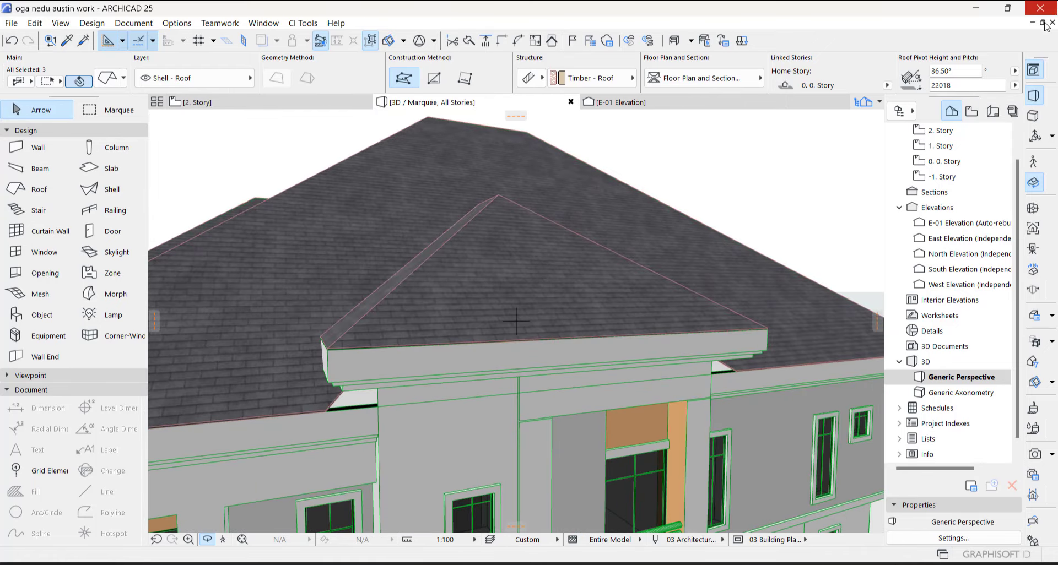
pyautogui.moveTo(941, 71); pyautogui.dragTo(982, 71)
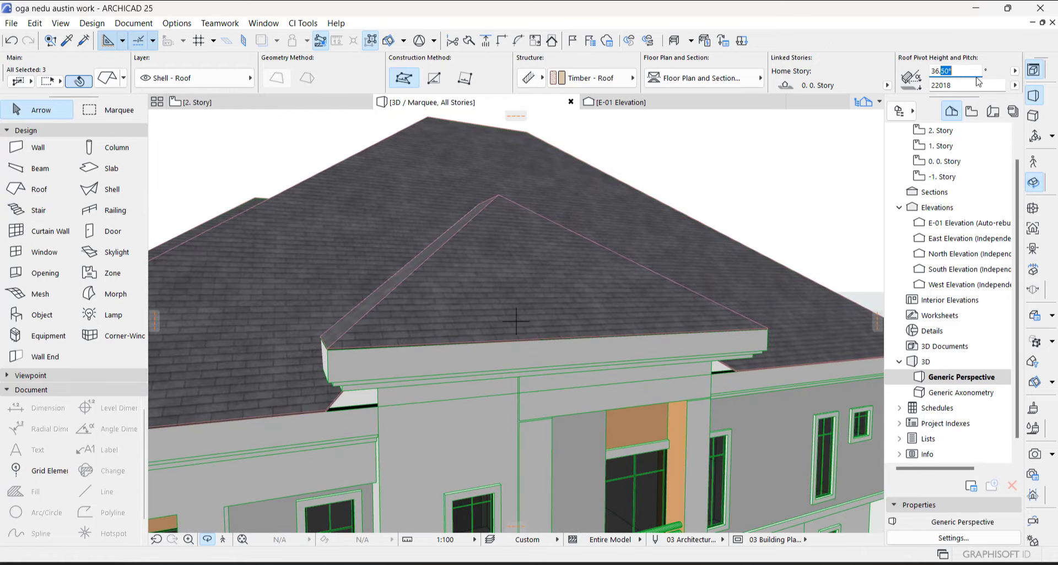
pyautogui.write('3')
pyautogui.click(966, 85)
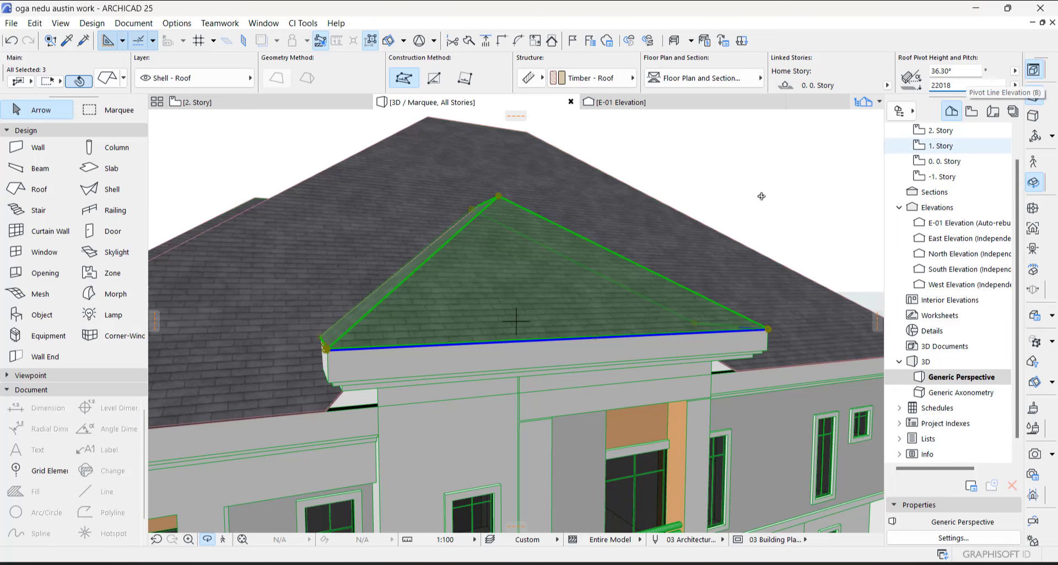
# - Fine-tune the pitch of the three dormer planes, trying 36.10° and 36.15° and setting it to 36.19°
pyautogui.keyDown('shift'); pyautogui.moveTo(577, 244); pyautogui.dragTo(738, 300, button='middle'); pyautogui.keyUp('shift')
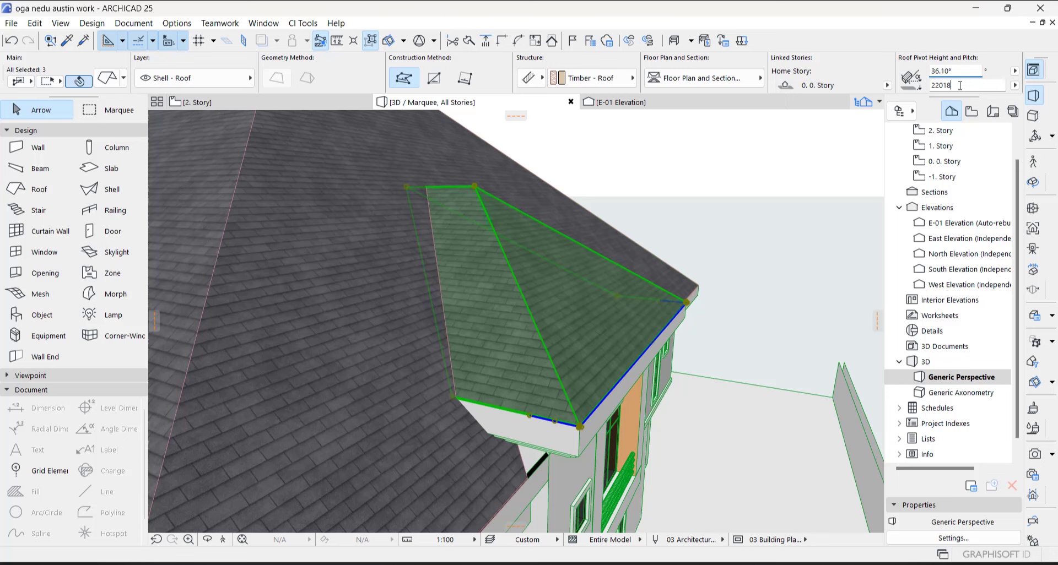
pyautogui.moveTo(944, 71); pyautogui.dragTo(955, 70)
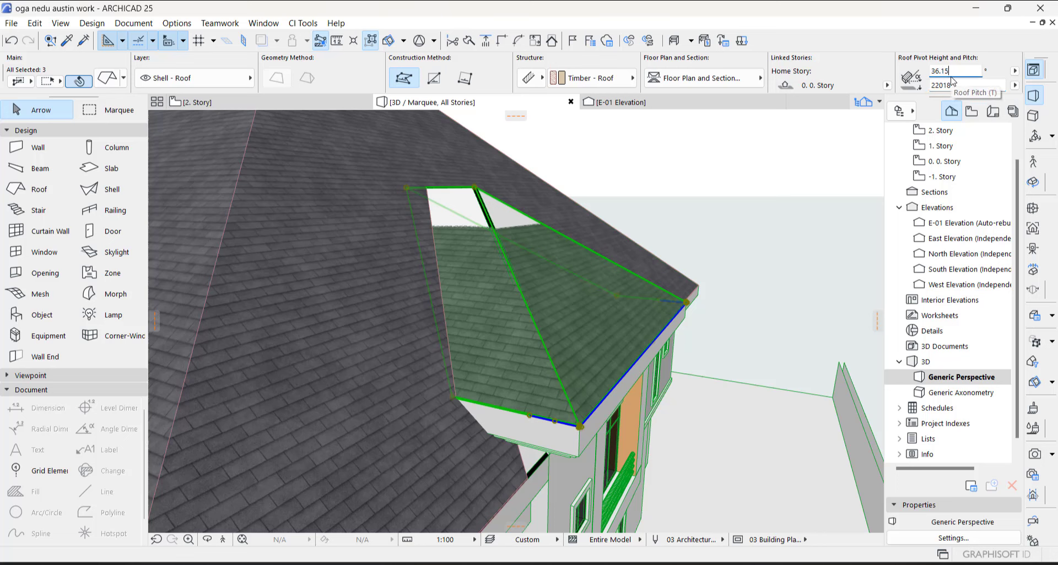
pyautogui.click(958, 85)
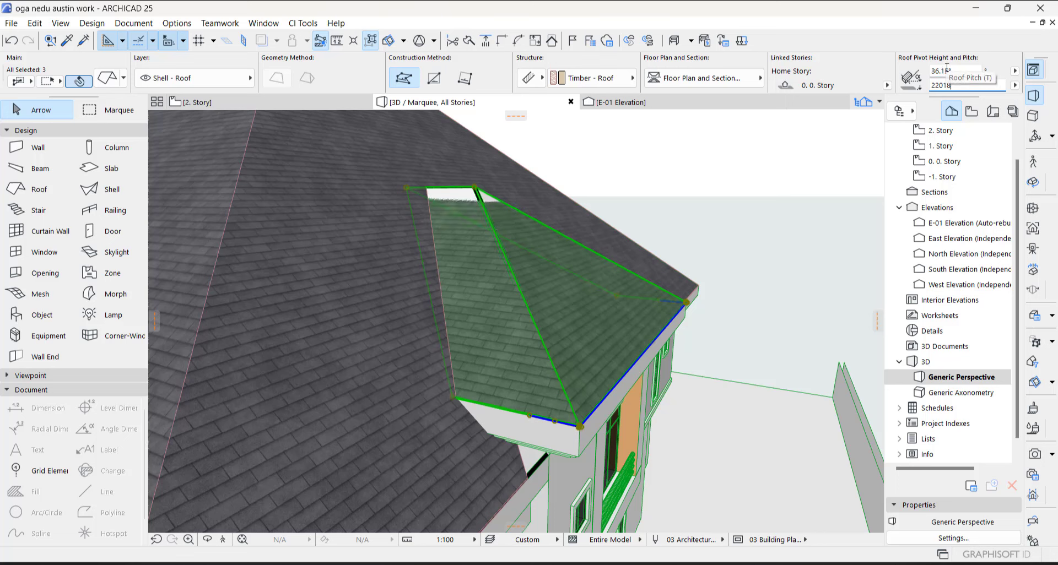
pyautogui.moveTo(946, 71); pyautogui.dragTo(961, 68)
pyautogui.click(960, 87)
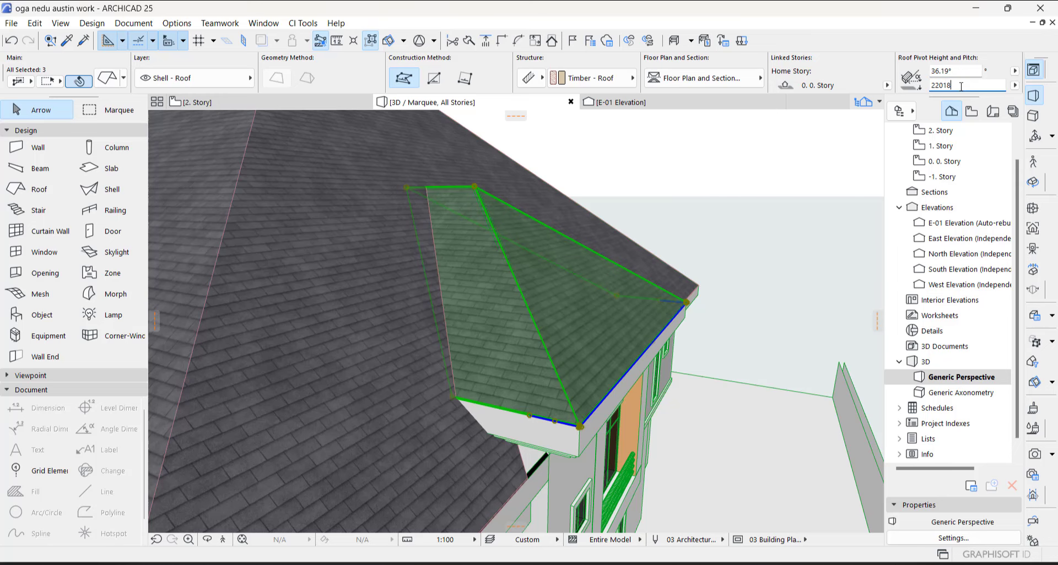
# - Deselect the dormer planes and insert a new node on the main roof plane's diagonal edge under the dormer eave, near the wall
pyautogui.press('Escape')
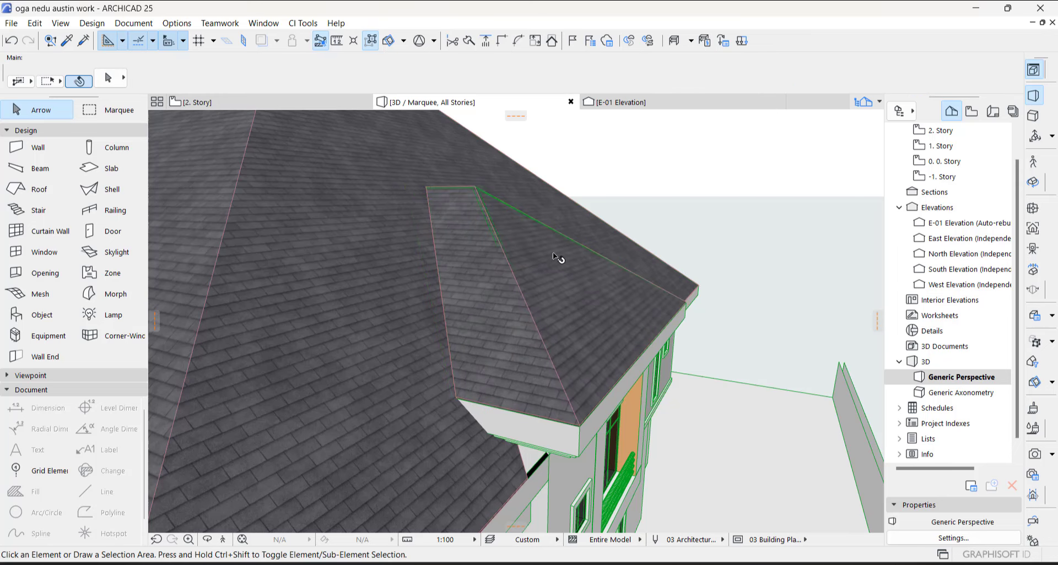
pyautogui.scroll(5, 468, 172)
pyautogui.scroll(3, 471, 176)
pyautogui.scroll(-8, 479, 194)
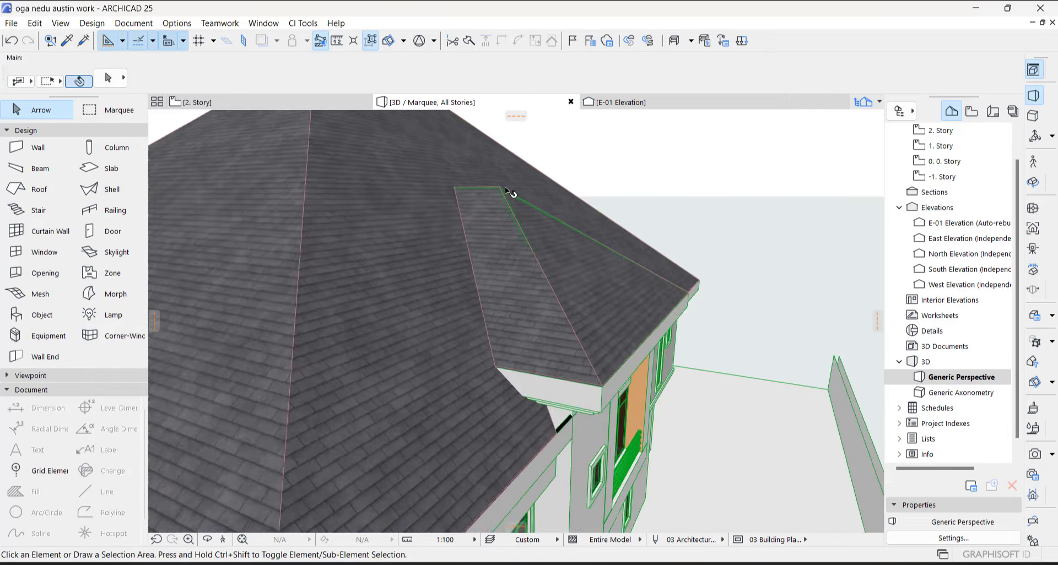
pyautogui.keyDown('shift'); pyautogui.moveTo(481, 278); pyautogui.dragTo(513, 340, button='middle'); pyautogui.keyUp('shift')
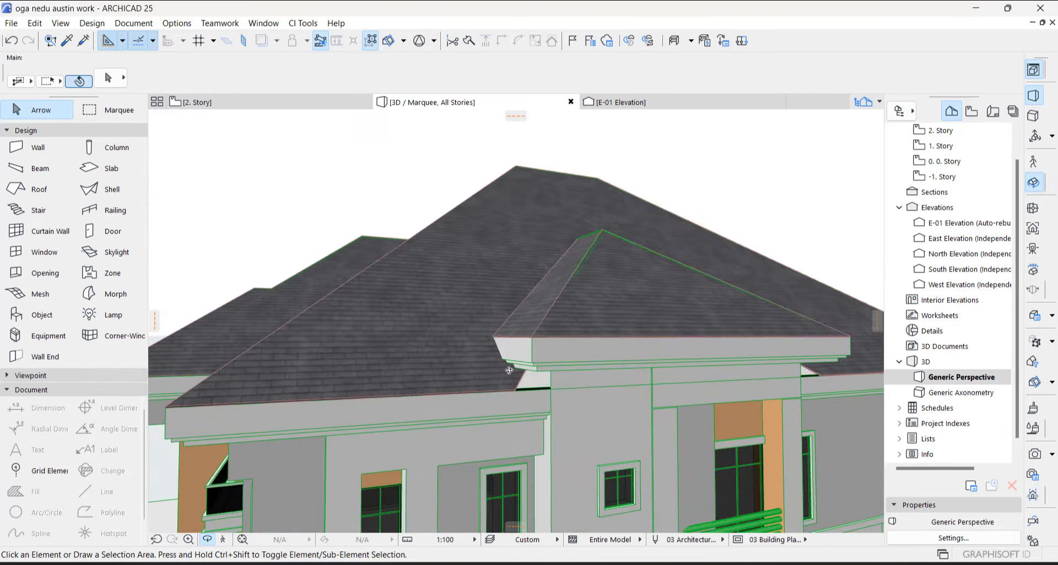
pyautogui.scroll(5, 514, 340)
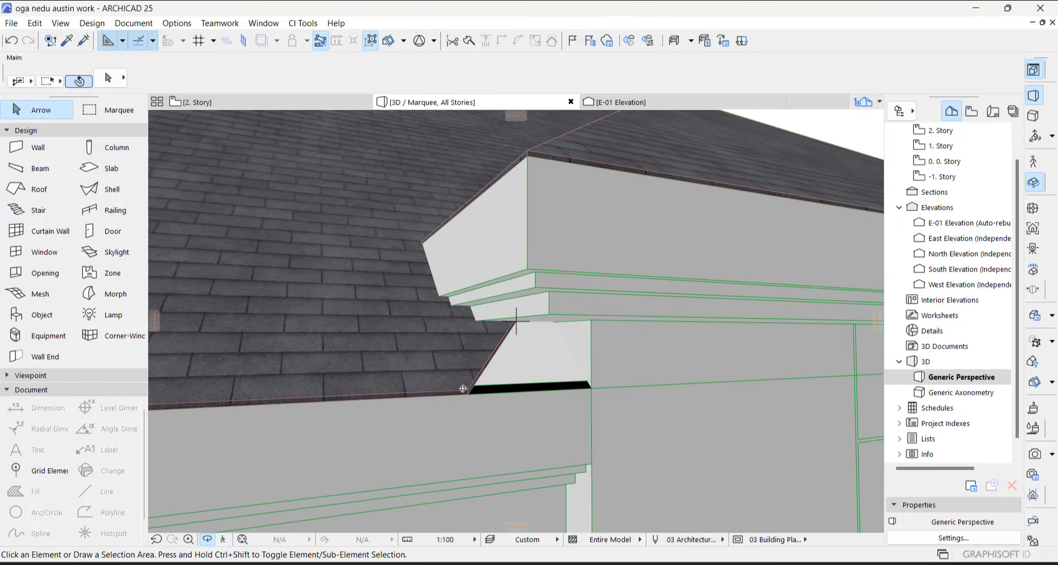
pyautogui.click(500, 352)
pyautogui.scroll(5, 550, 328)
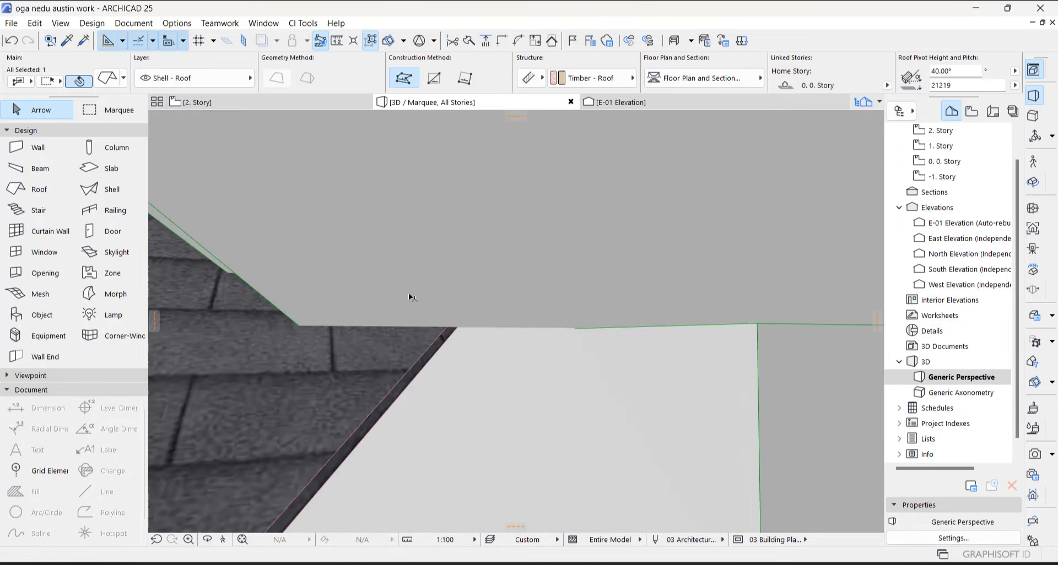
pyautogui.click(487, 276)
pyautogui.click(174, 118)
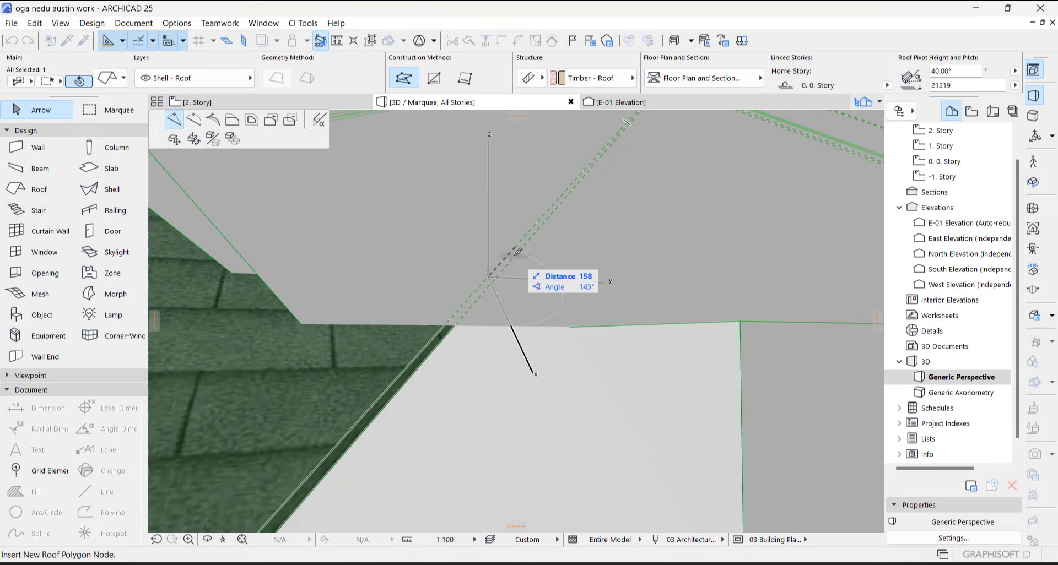
pyautogui.click(524, 240)
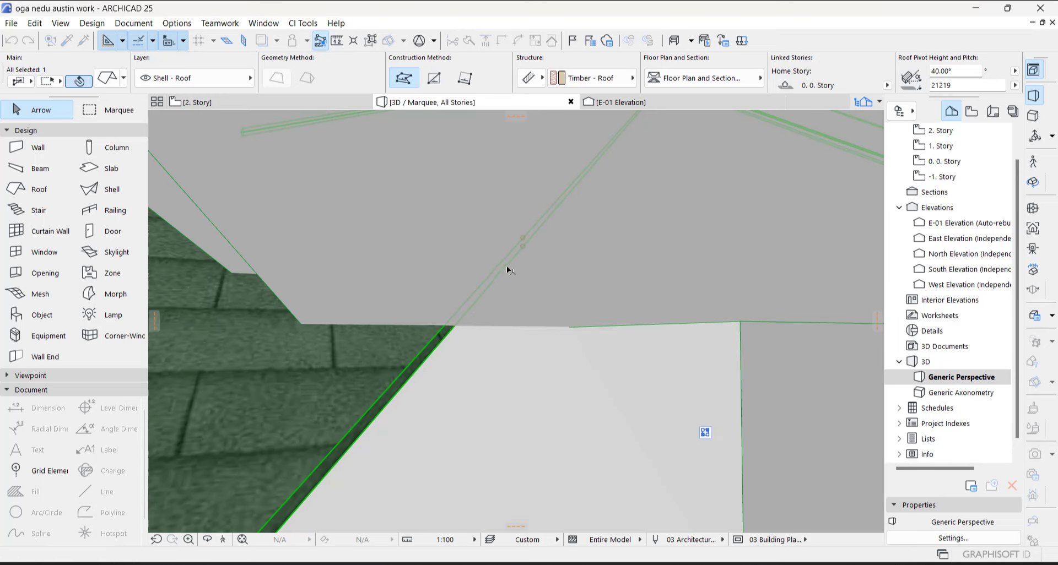
# - Show the main roof plane on the floor plan and move its lower notch corner about 595 mm vertically, level with the new node
pyautogui.keyDown('shift'); pyautogui.moveTo(493, 280); pyautogui.dragTo(421, 316, button='middle'); pyautogui.keyUp('shift')
pyautogui.rightClick(308, 339)
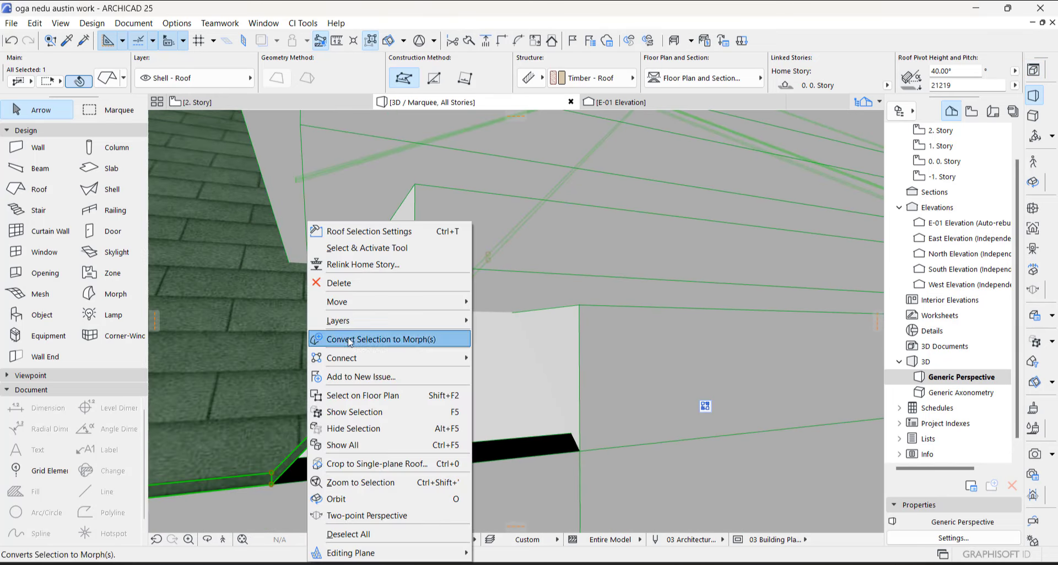
pyautogui.click(431, 402)
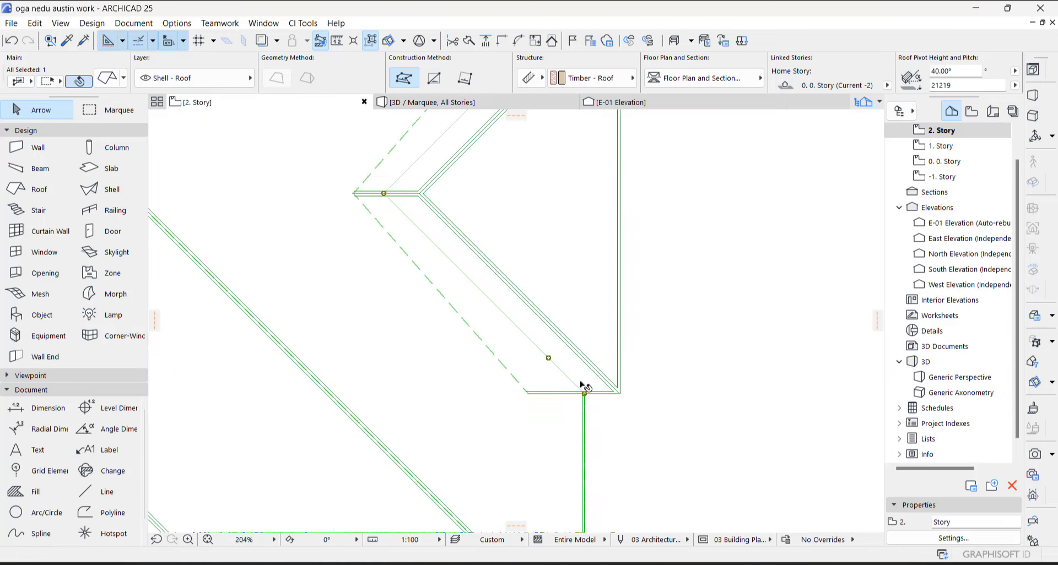
pyautogui.click(586, 398)
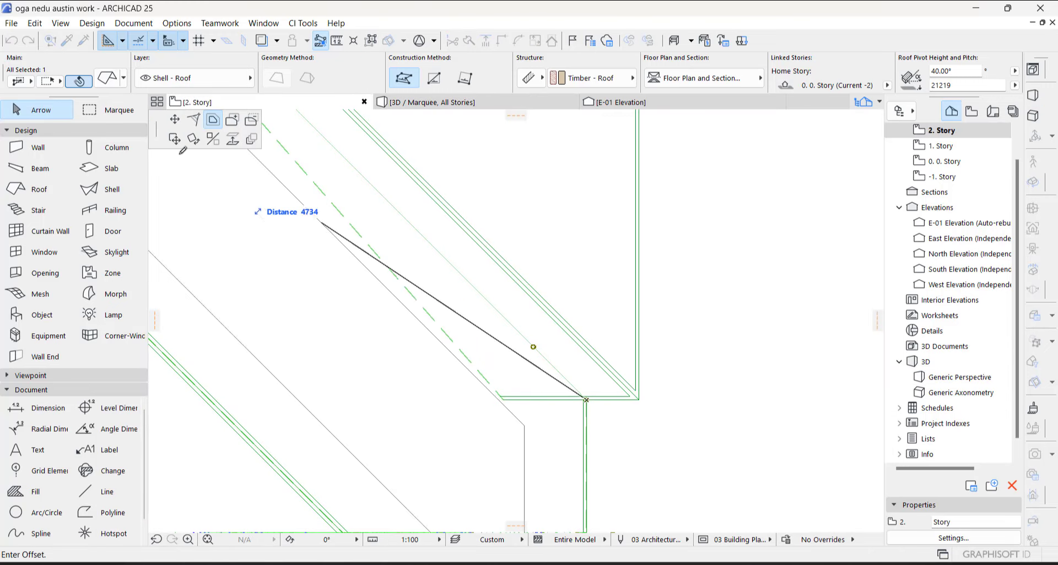
pyautogui.click(174, 119)
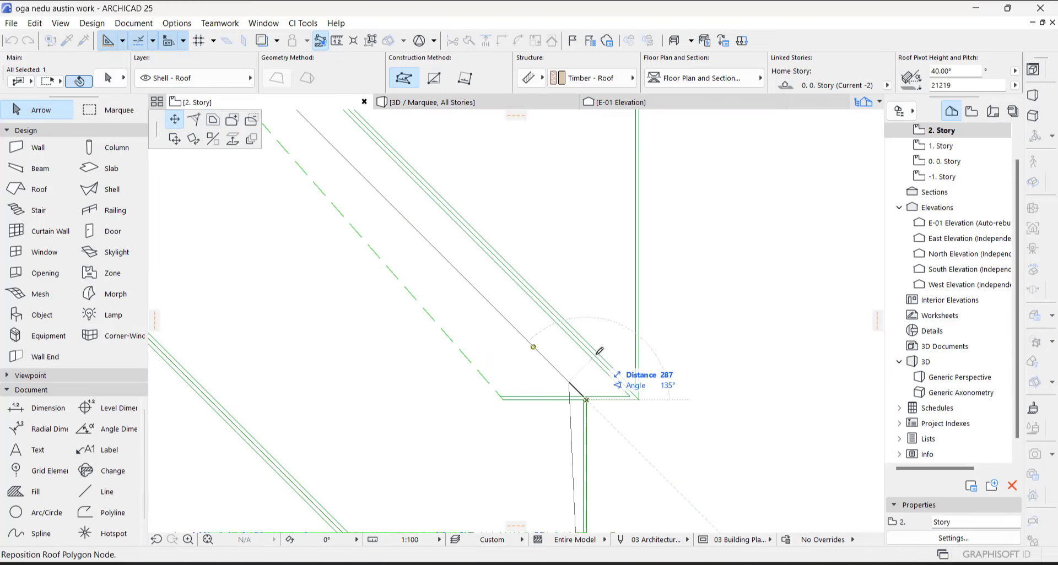
pyautogui.scroll(3, 577, 350)
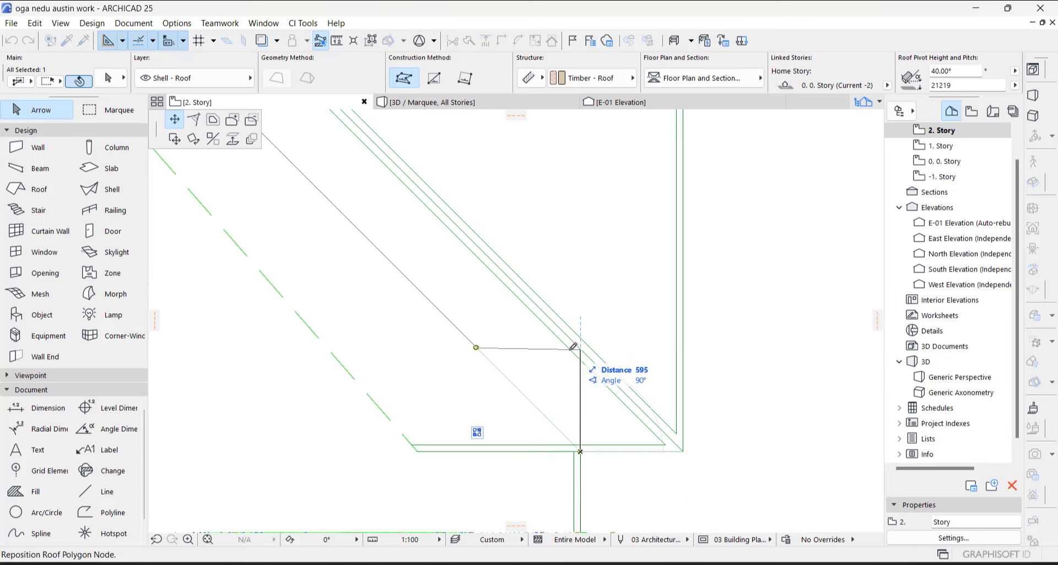
pyautogui.click(477, 346)
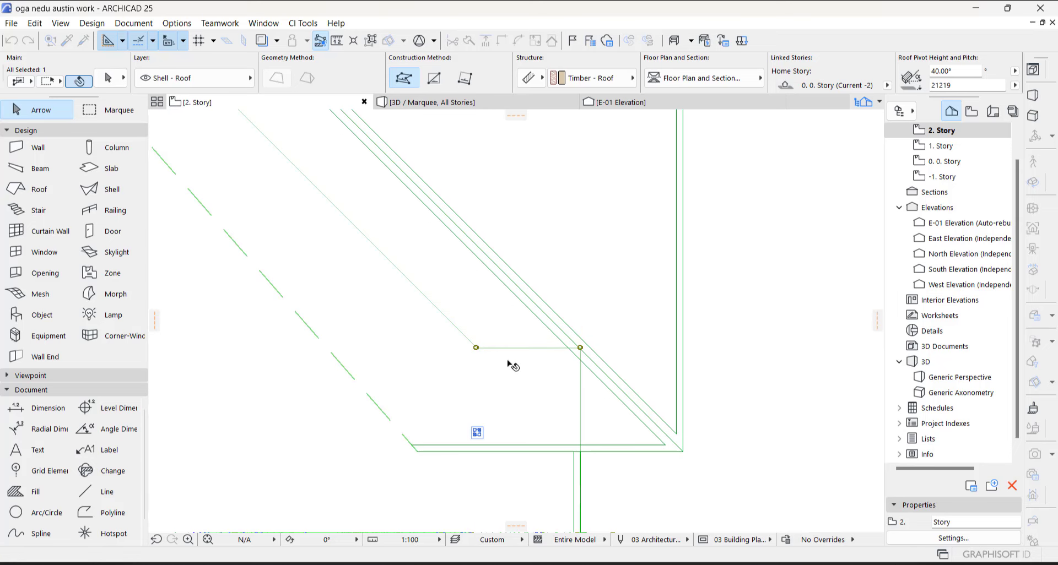
# - Insert a matching node on the main roof's upper diagonal notch edge, vertically aligned with the lower inserted node
pyautogui.scroll(-4, 548, 406)
pyautogui.scroll(2, 545, 158)
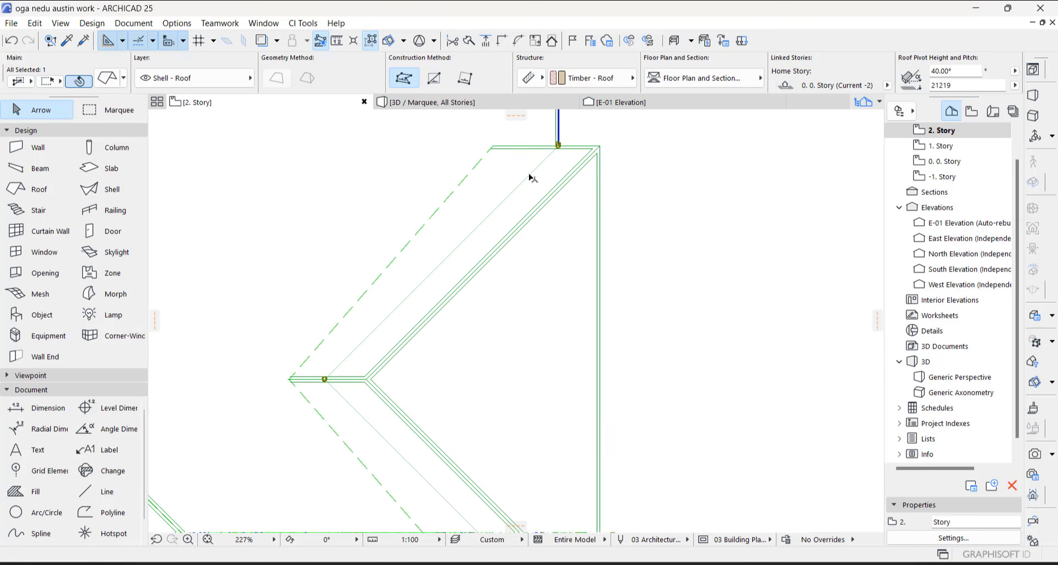
pyautogui.scroll(-2, 529, 175)
pyautogui.click(526, 184)
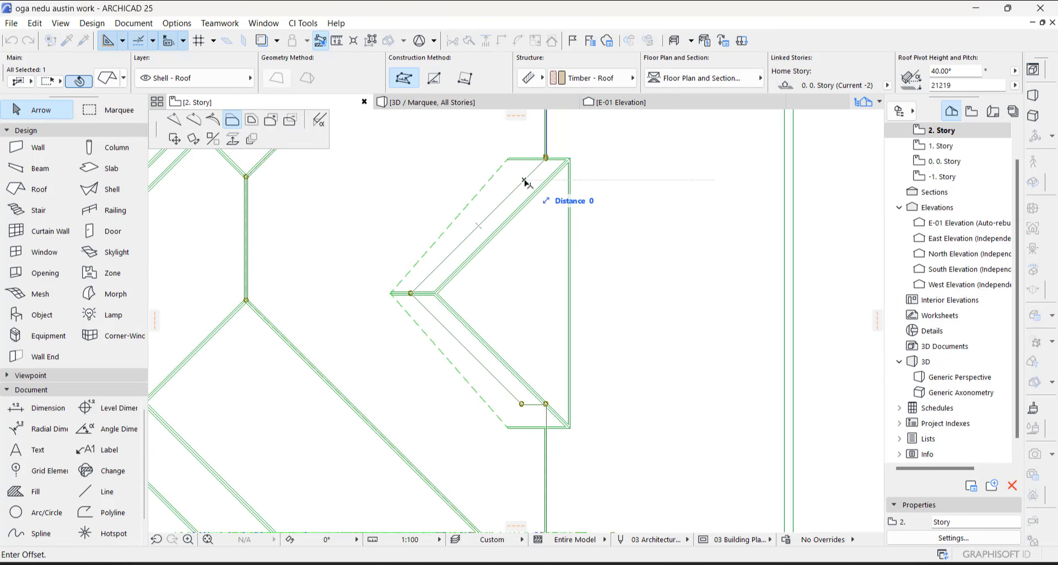
pyautogui.scroll(5, 524, 180)
pyautogui.press('f')
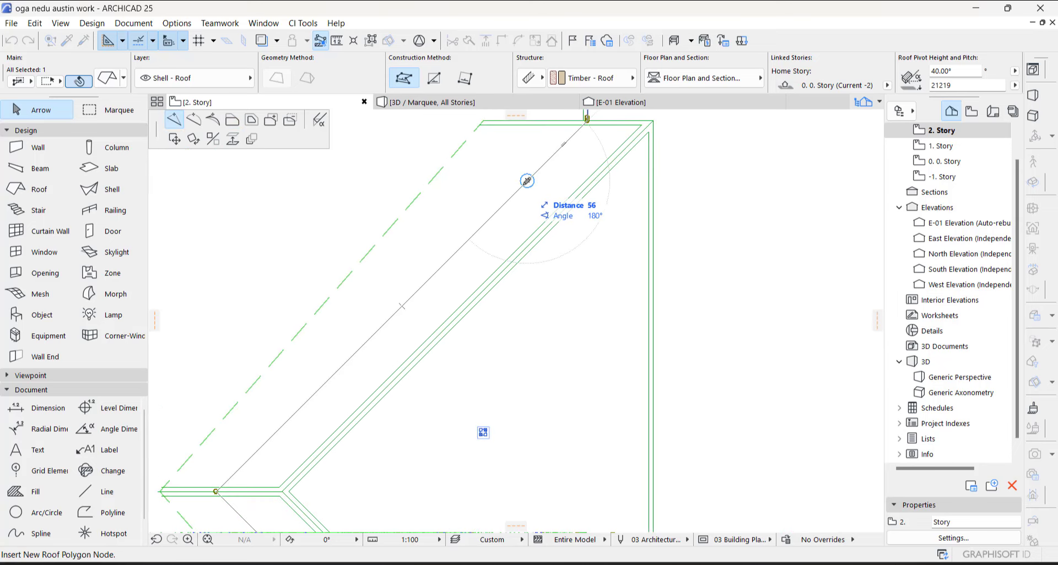
pyautogui.scroll(-3, 524, 185)
pyautogui.scroll(-2, 526, 180)
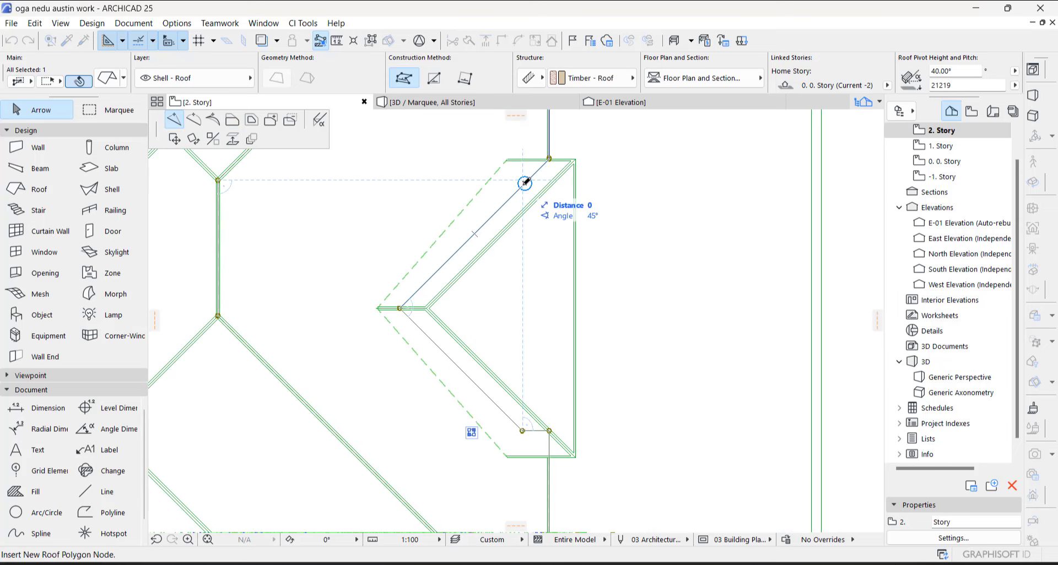
pyautogui.click(525, 182)
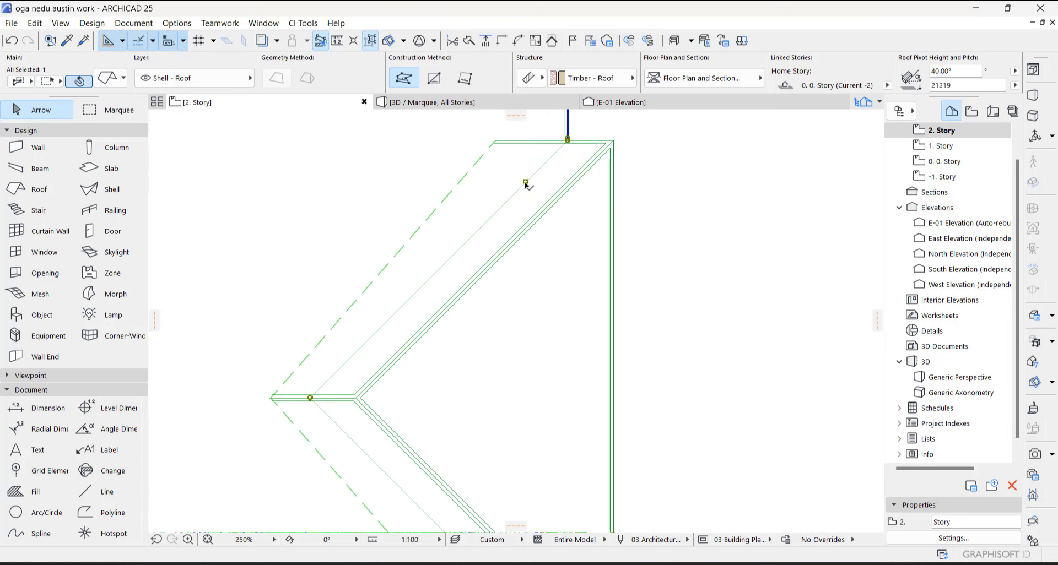
# - Move the upper notch corner of the main roof about 552 mm vertically, level with the inserted node
pyautogui.scroll(6, 568, 146)
pyautogui.click(568, 147)
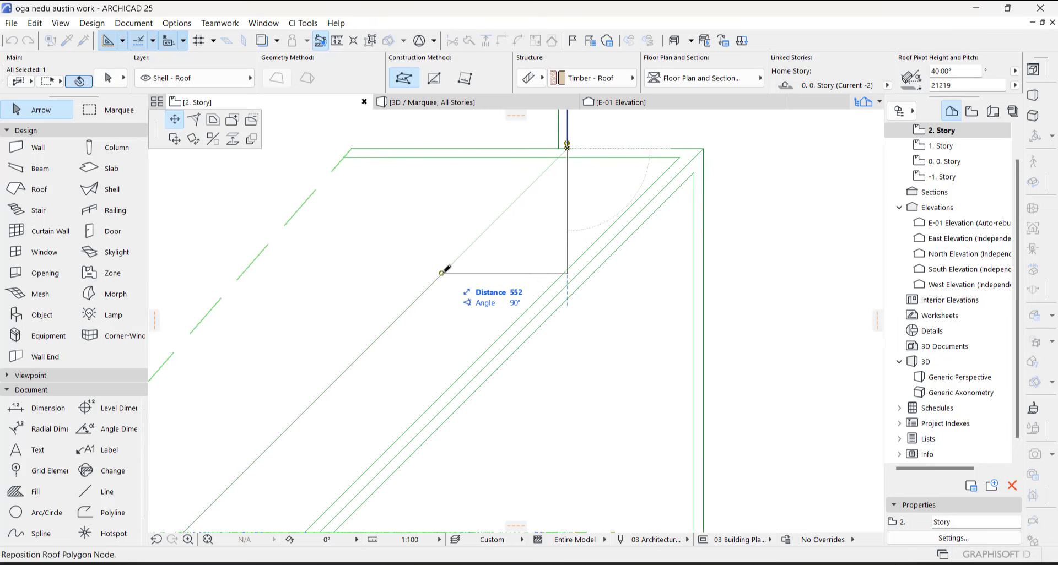
pyautogui.click(567, 272)
# - Return to the 3D view and offset the main roof's short edge about 44 mm to the wall corner beneath the dormer
pyautogui.press('F3')
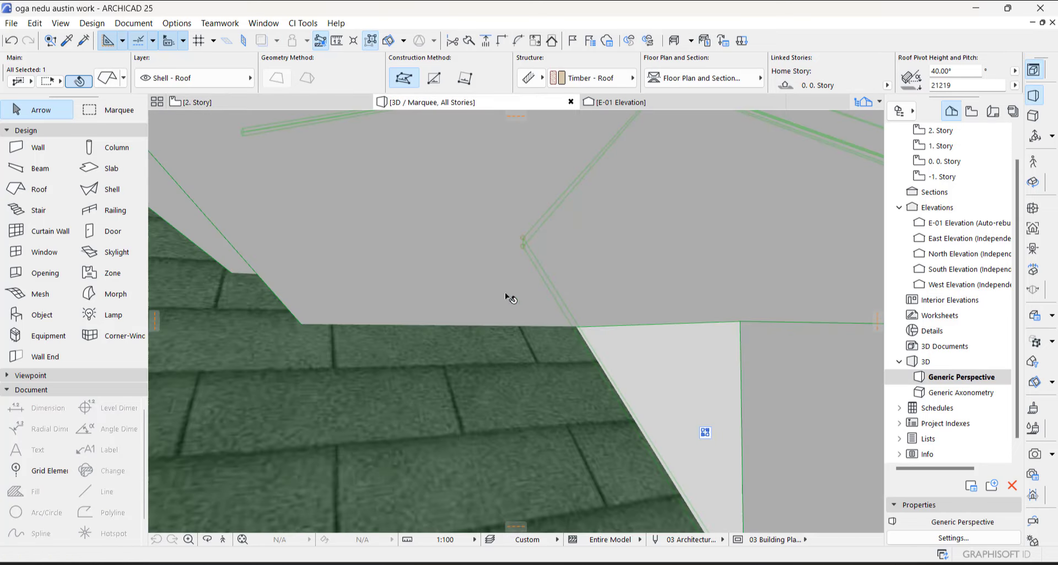
pyautogui.scroll(10, 665, 346)
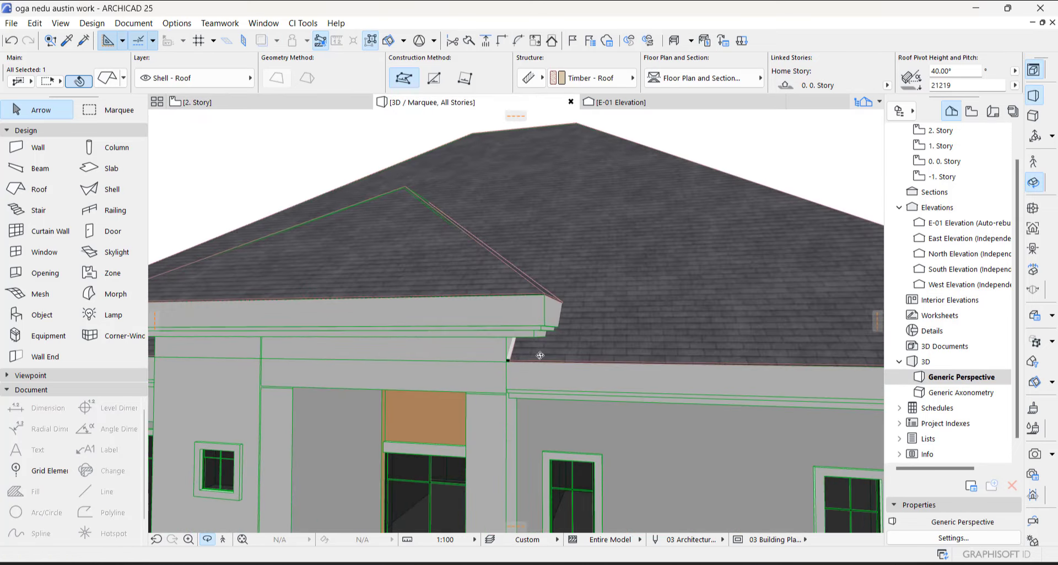
pyautogui.keyDown('shift'); pyautogui.moveTo(535, 373); pyautogui.dragTo(509, 340, button='middle'); pyautogui.keyUp('shift')
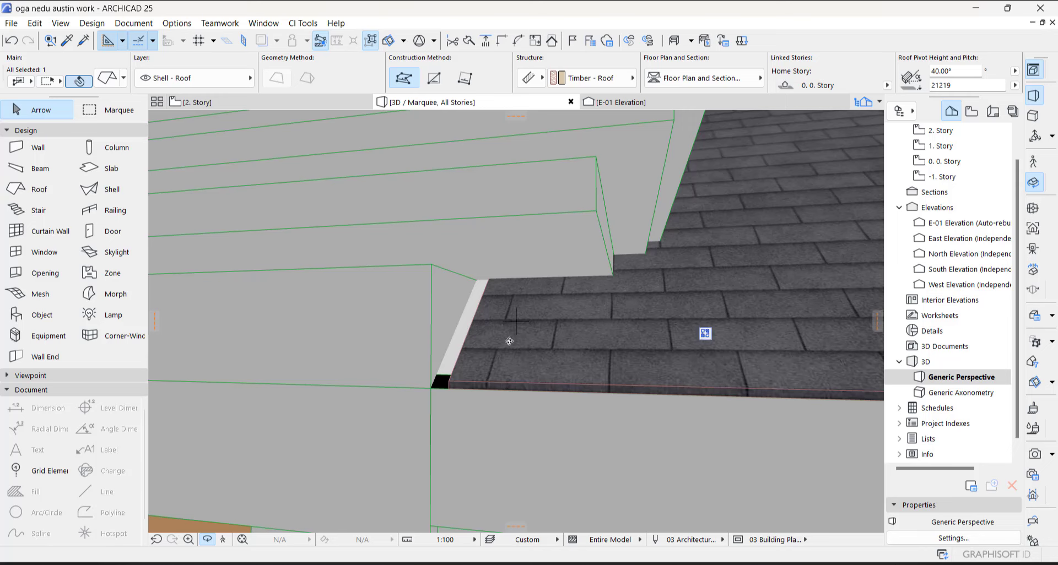
pyautogui.click(472, 326)
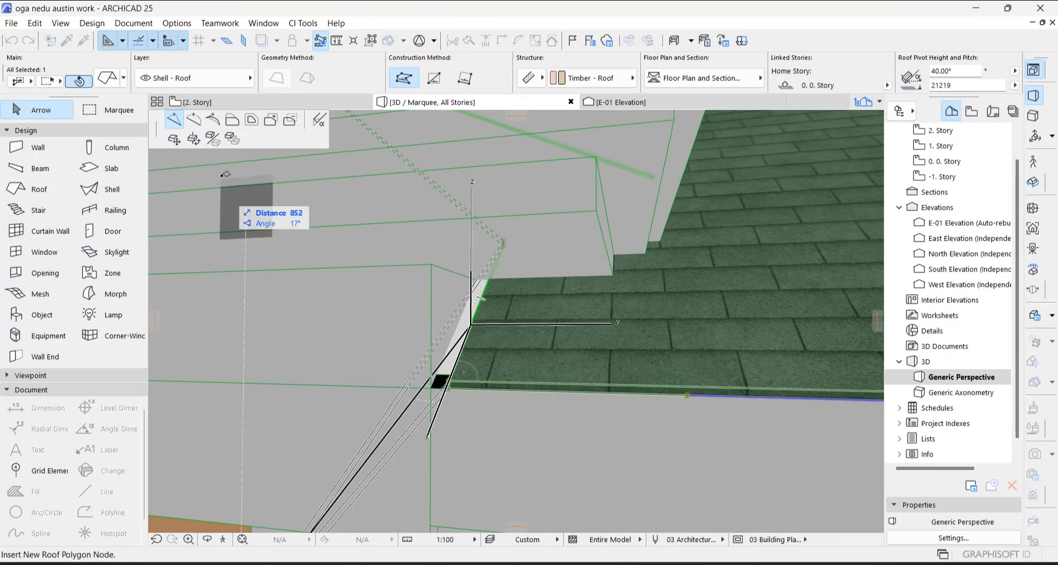
pyautogui.click(231, 122)
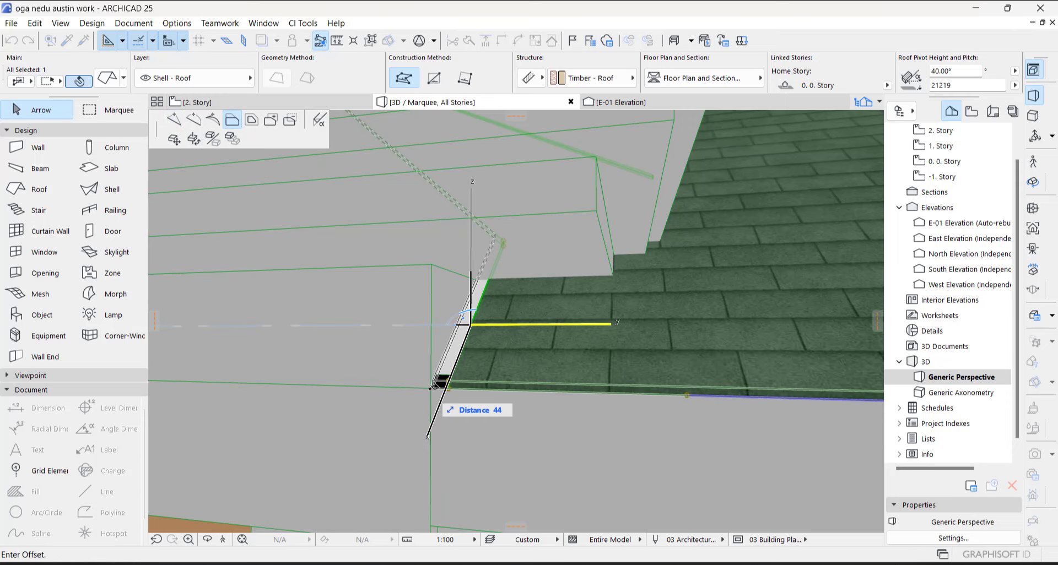
pyautogui.click(435, 397)
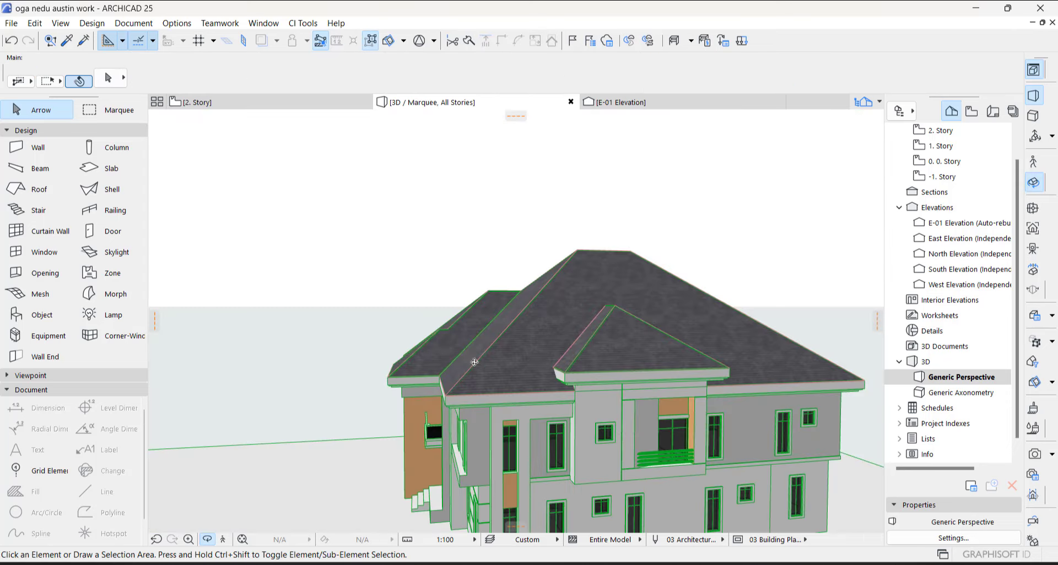
# - Turn off Suspend Groups with a main roof plane selected so that the whole grouped roof is selected
pyautogui.scroll(-2, 675, 242)
pyautogui.moveTo(656, 286); pyautogui.dragTo(595, 333)
pyautogui.moveTo(749, 345); pyautogui.dragTo(606, 323)
pyautogui.scroll(3, 638, 372)
pyautogui.scroll(2, 637, 376)
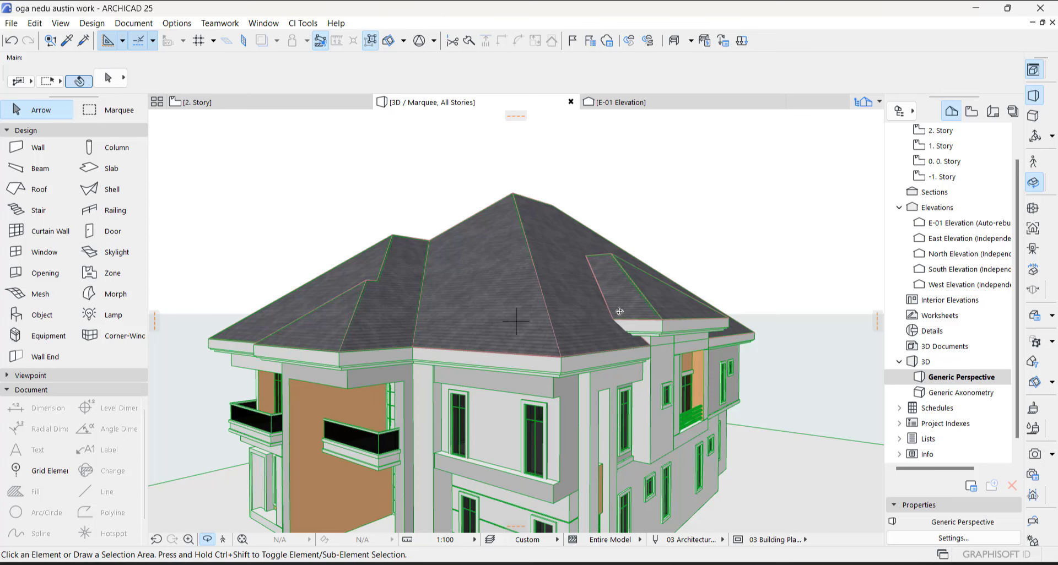
pyautogui.press('Escape')
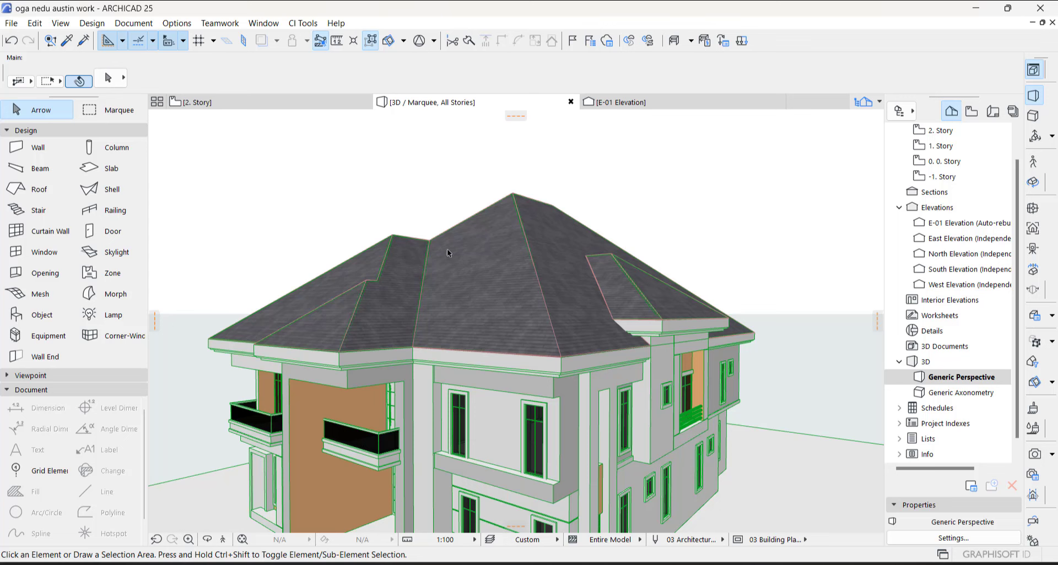
pyautogui.moveTo(447, 251)
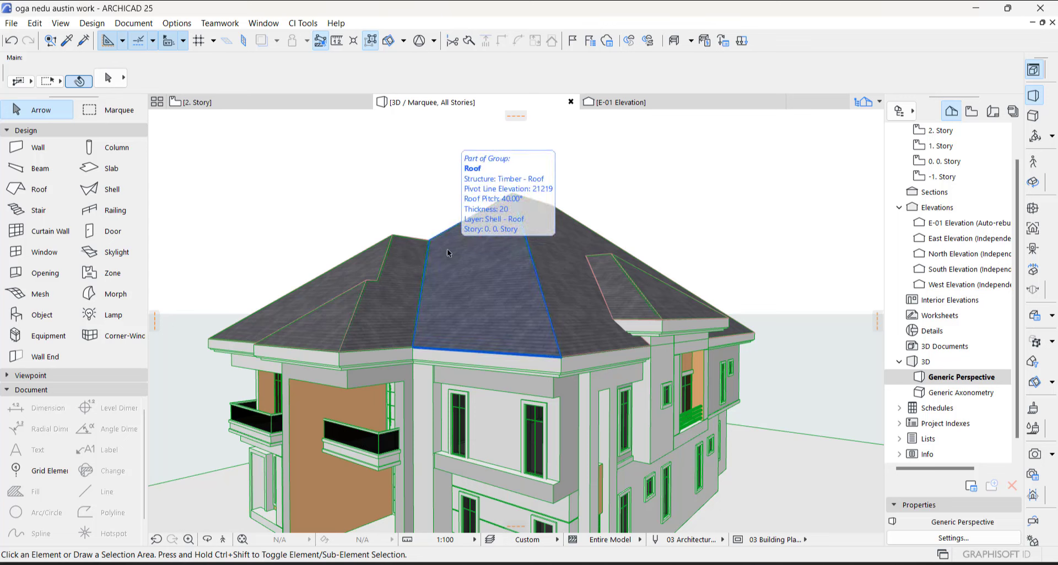
pyautogui.click(463, 263)
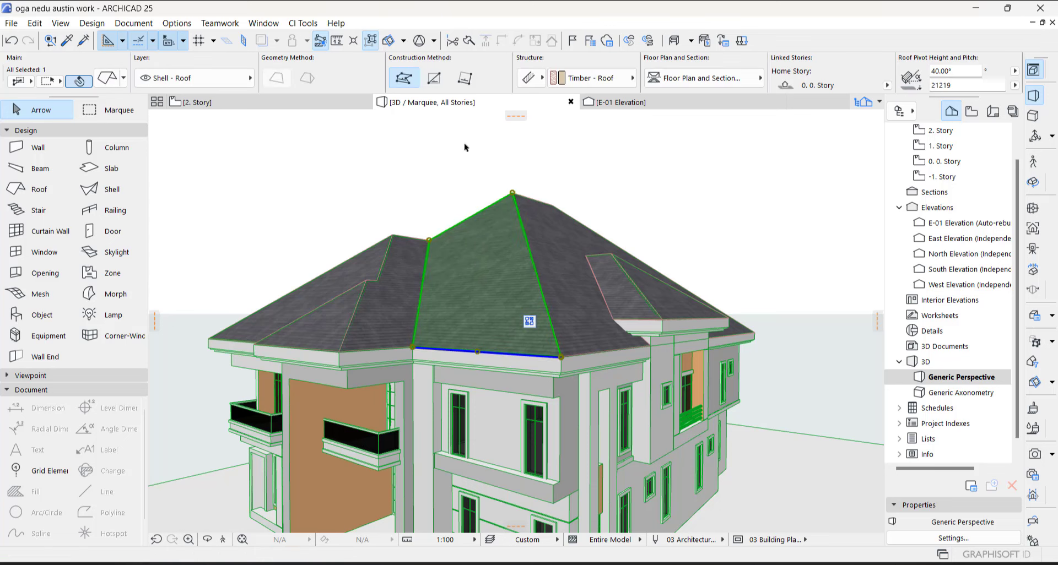
pyautogui.click(371, 42)
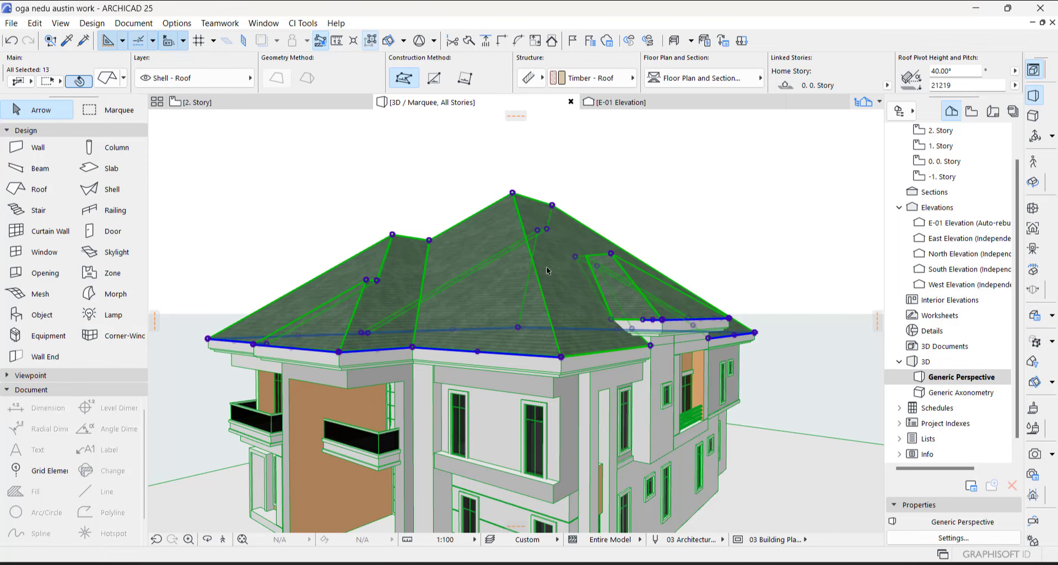
# - Apply CI Tools roof coverings to all selected roof planes, reviewing the settings pages from valley flashings back to barge board and keeping their values
pyautogui.scroll(3, 661, 292)
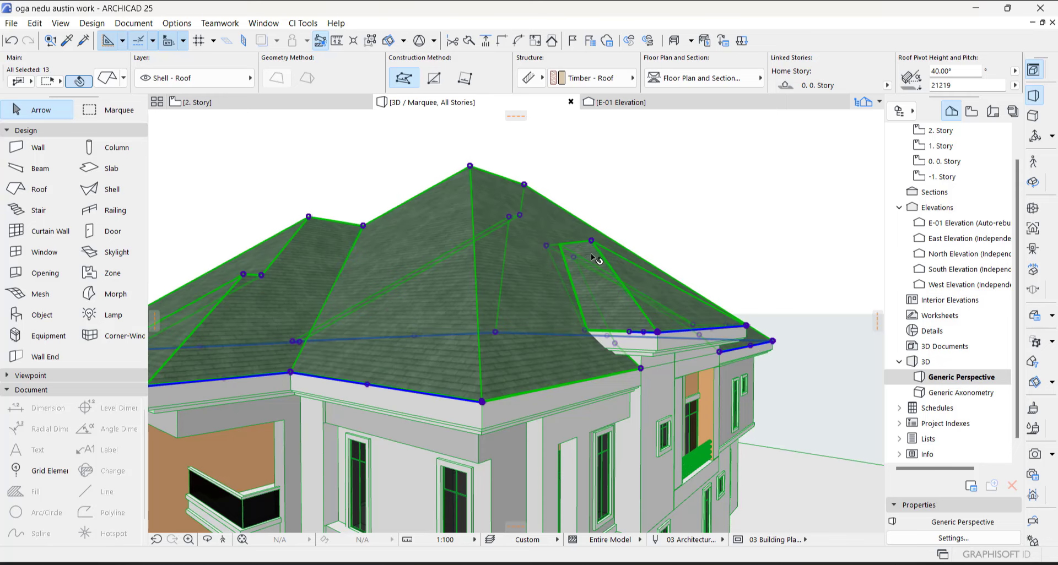
pyautogui.click(303, 23)
pyautogui.moveTo(326, 81)
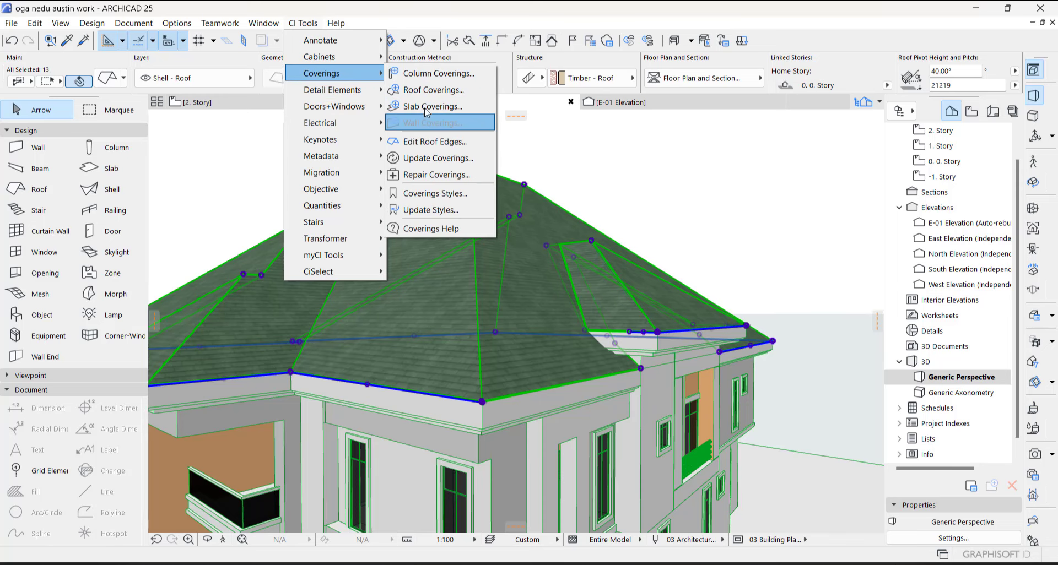
pyautogui.click(432, 90)
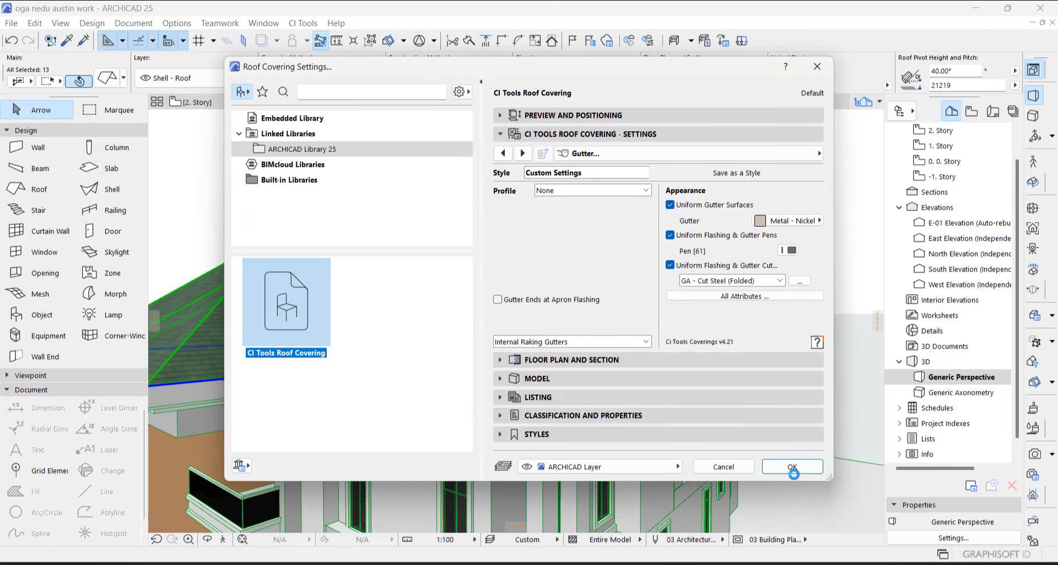
pyautogui.click(502, 153)
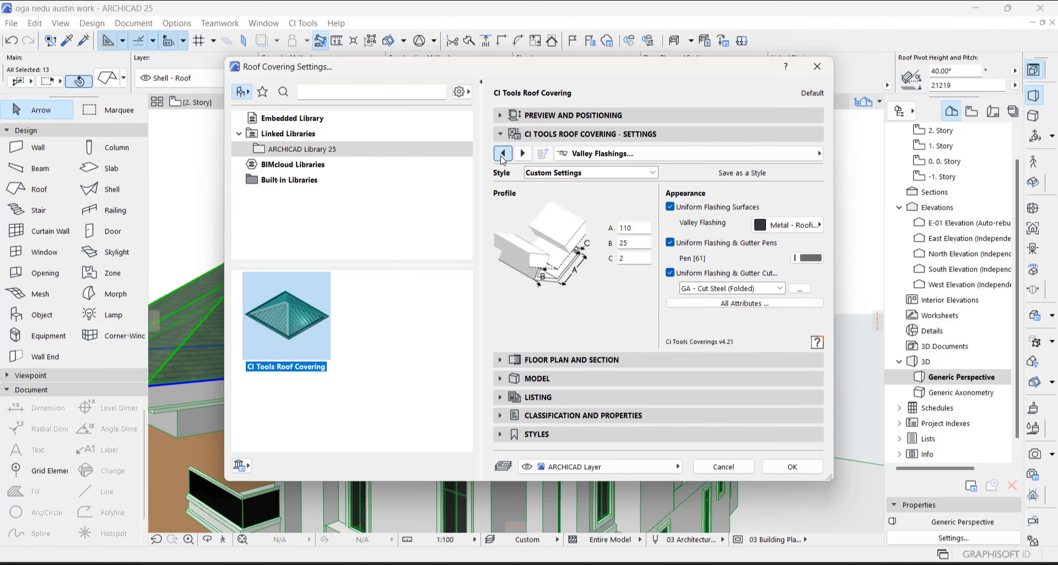
pyautogui.click(502, 153)
pyautogui.click(503, 154)
pyautogui.click(502, 154)
pyautogui.click(502, 153)
pyautogui.click(500, 155)
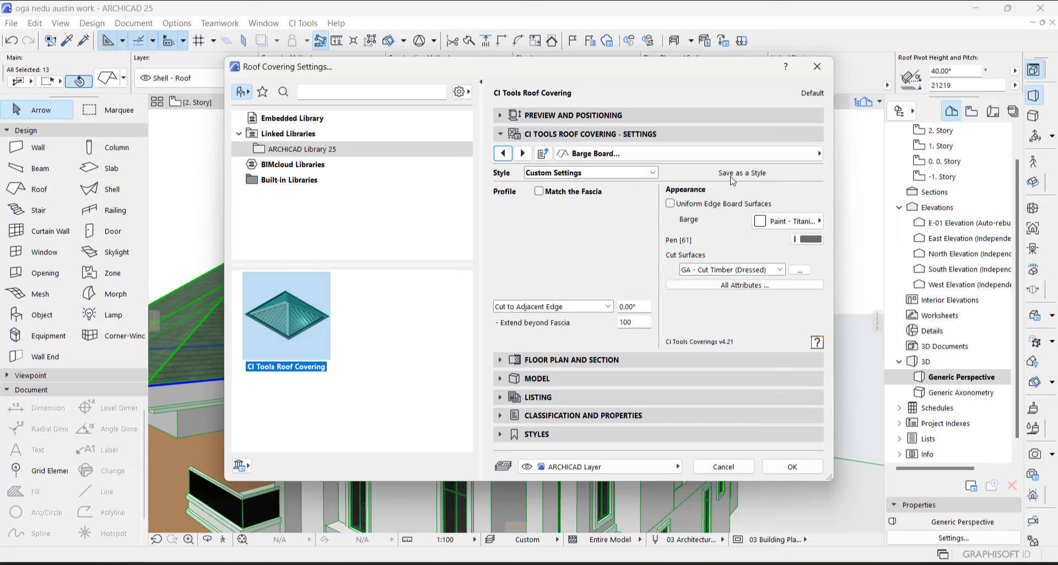
pyautogui.click(792, 466)
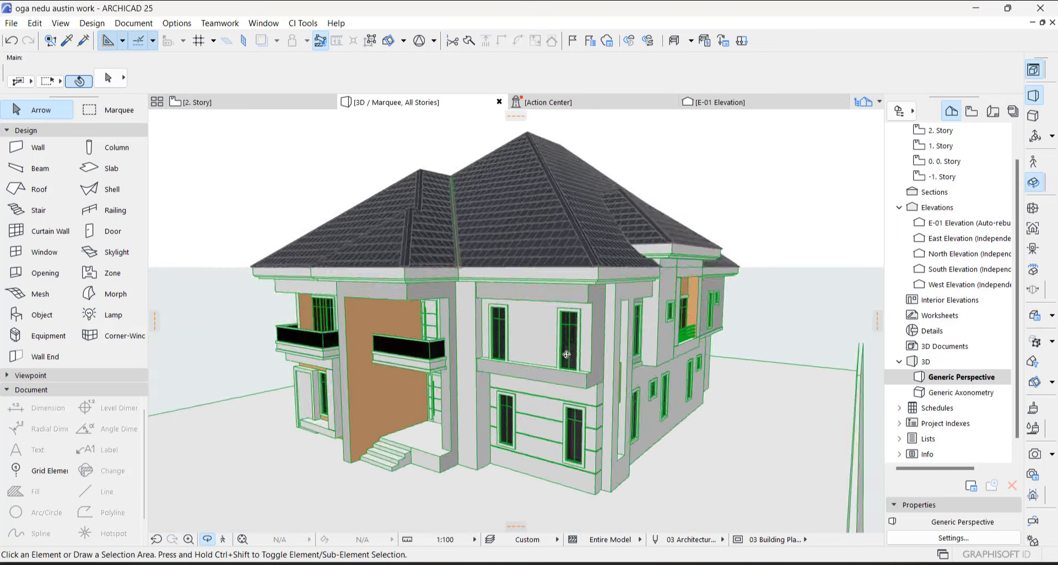
# - Examine the tiled roof coverings from several sides of the house, including the ridges, the eaves edges and the area around the dormer
pyautogui.keyDown('shift'); pyautogui.moveTo(502, 309); pyautogui.dragTo(500, 388, button='middle'); pyautogui.keyUp('shift')
pyautogui.scroll(-3, 509, 389)
pyautogui.moveTo(524, 237)
pyautogui.keyDown('shift'); pyautogui.mouseDown(button='middle')
pyautogui.moveTo(465, 260)
pyautogui.moveTo(581, 265)
pyautogui.mouseUp(button='middle'); pyautogui.keyUp('shift')
pyautogui.moveTo(405, 317)
pyautogui.keyDown('shift'); pyautogui.mouseDown(button='middle')
pyautogui.moveTo(595, 284)
pyautogui.moveTo(792, 390)
pyautogui.mouseUp(button='middle'); pyautogui.keyUp('shift')
pyautogui.keyDown('shift'); pyautogui.moveTo(632, 387); pyautogui.dragTo(715, 329, button='middle'); pyautogui.keyUp('shift')
pyautogui.scroll(10, 556, 404)
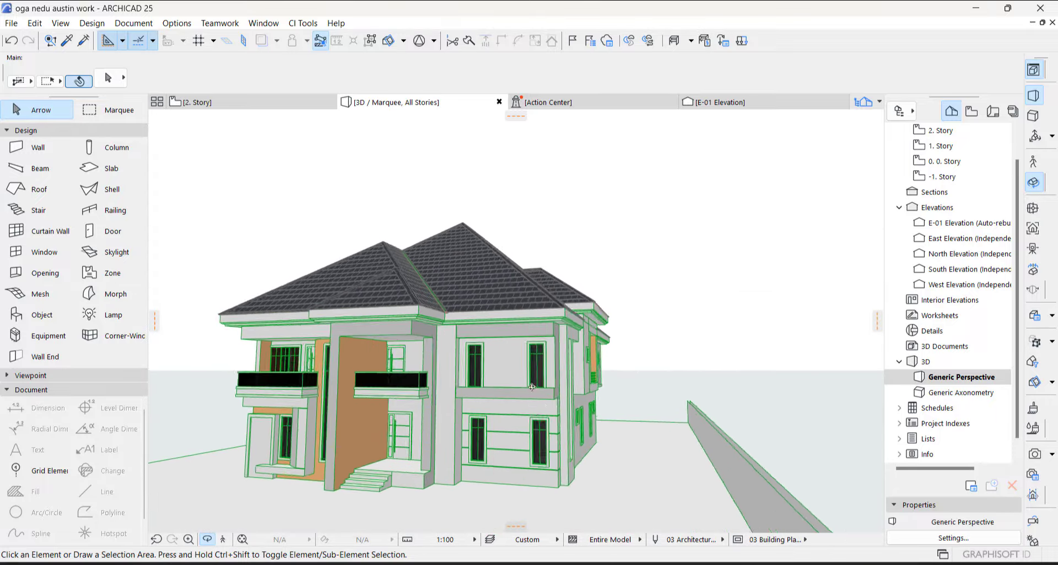
pyautogui.keyDown('shift'); pyautogui.moveTo(502, 312); pyautogui.dragTo(458, 324, button='middle'); pyautogui.keyUp('shift')
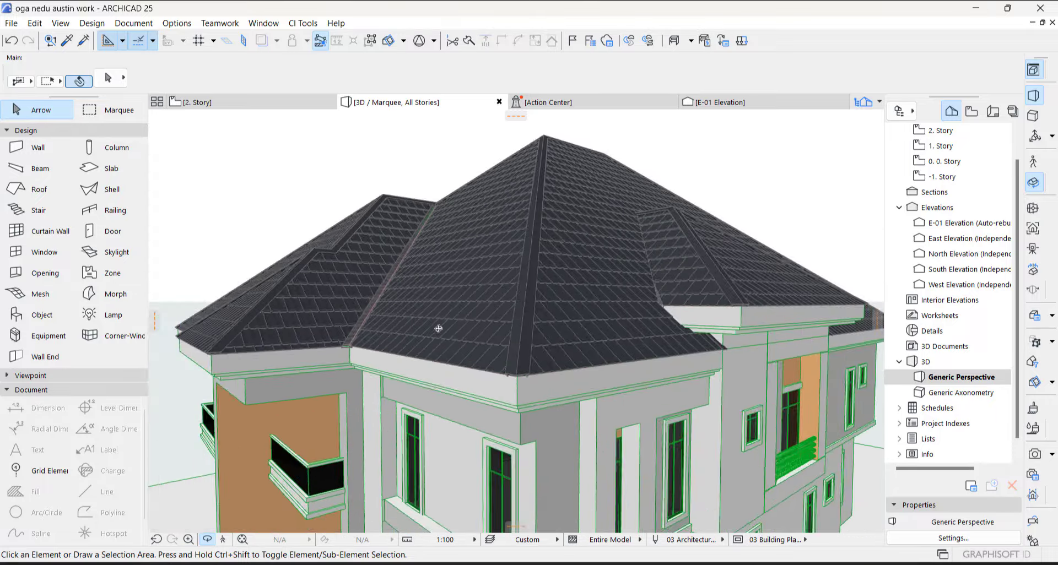
pyautogui.scroll(-3, 562, 269)
pyautogui.scroll(4, 677, 326)
pyautogui.keyDown('shift'); pyautogui.moveTo(677, 326); pyautogui.dragTo(614, 365, button='middle'); pyautogui.keyUp('shift')
pyautogui.scroll(3, 551, 332)
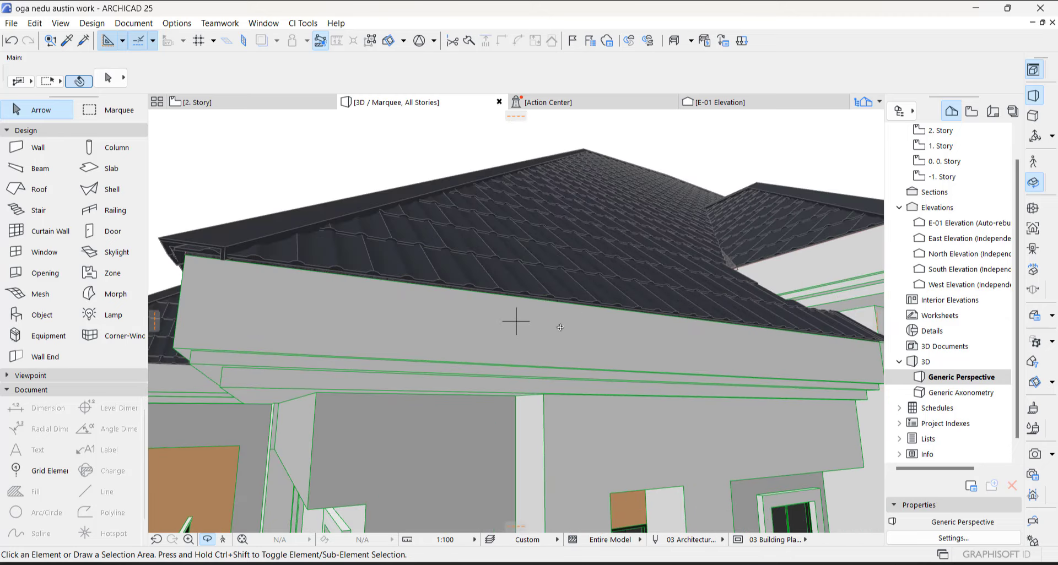
pyautogui.scroll(-5, 589, 328)
pyautogui.keyDown('shift'); pyautogui.moveTo(588, 326); pyautogui.dragTo(519, 418, button='middle'); pyautogui.keyUp('shift')
pyautogui.scroll(-5, 596, 321)
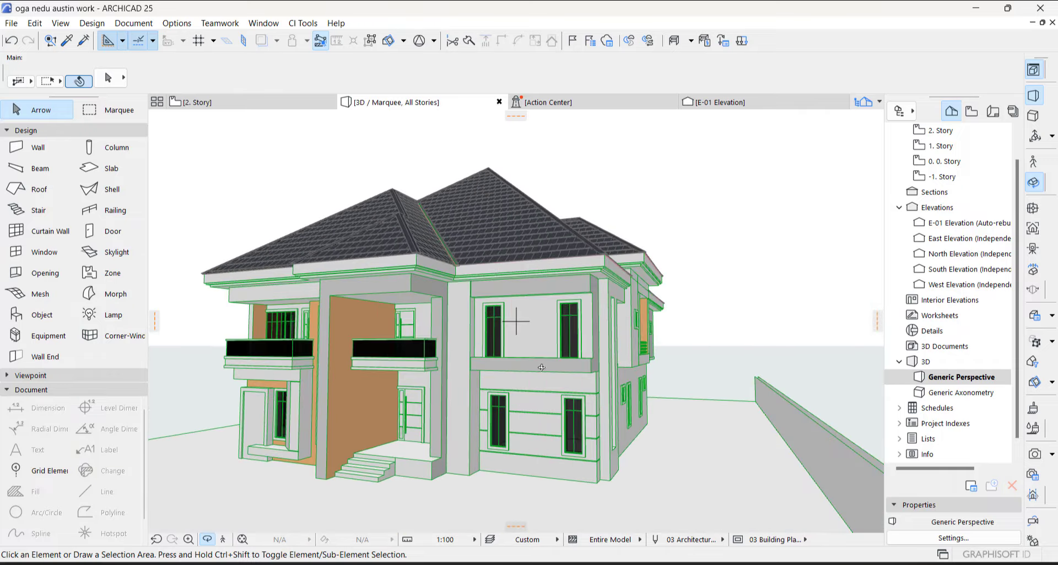
pyautogui.keyDown('shift'); pyautogui.moveTo(559, 340); pyautogui.dragTo(490, 341, button='middle'); pyautogui.keyUp('shift')
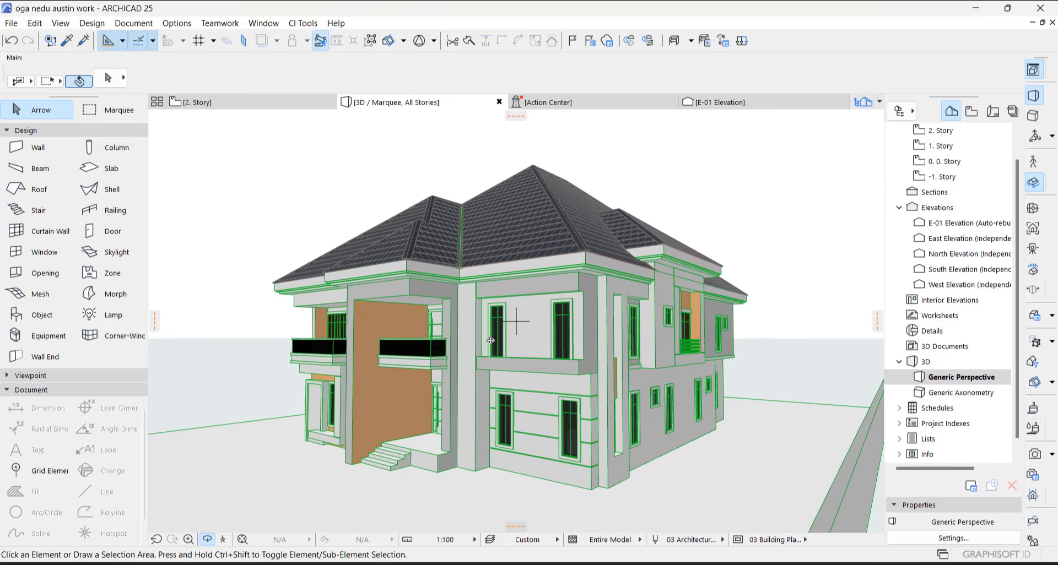